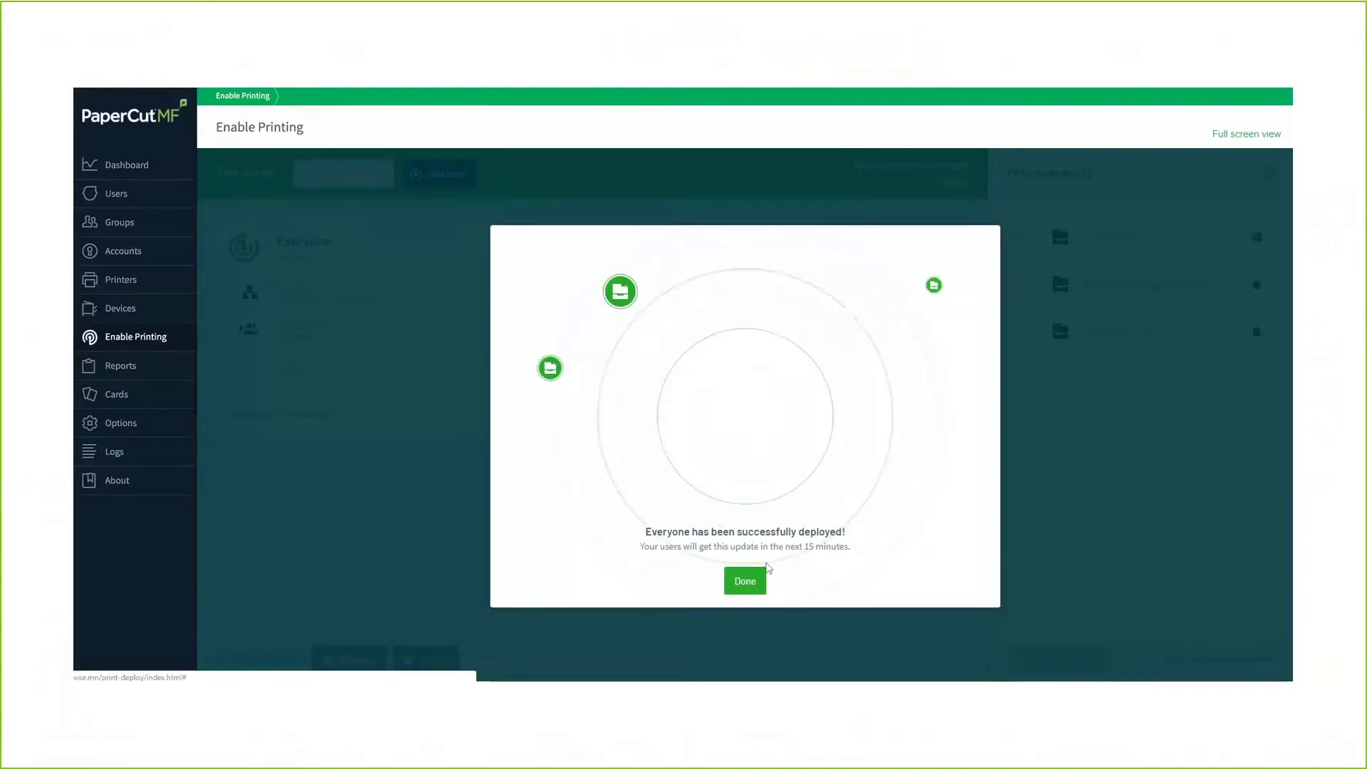
- Dismiss the deployment message for the Everyone zone
{"action": "left_click", "coordinate": [755, 581]}
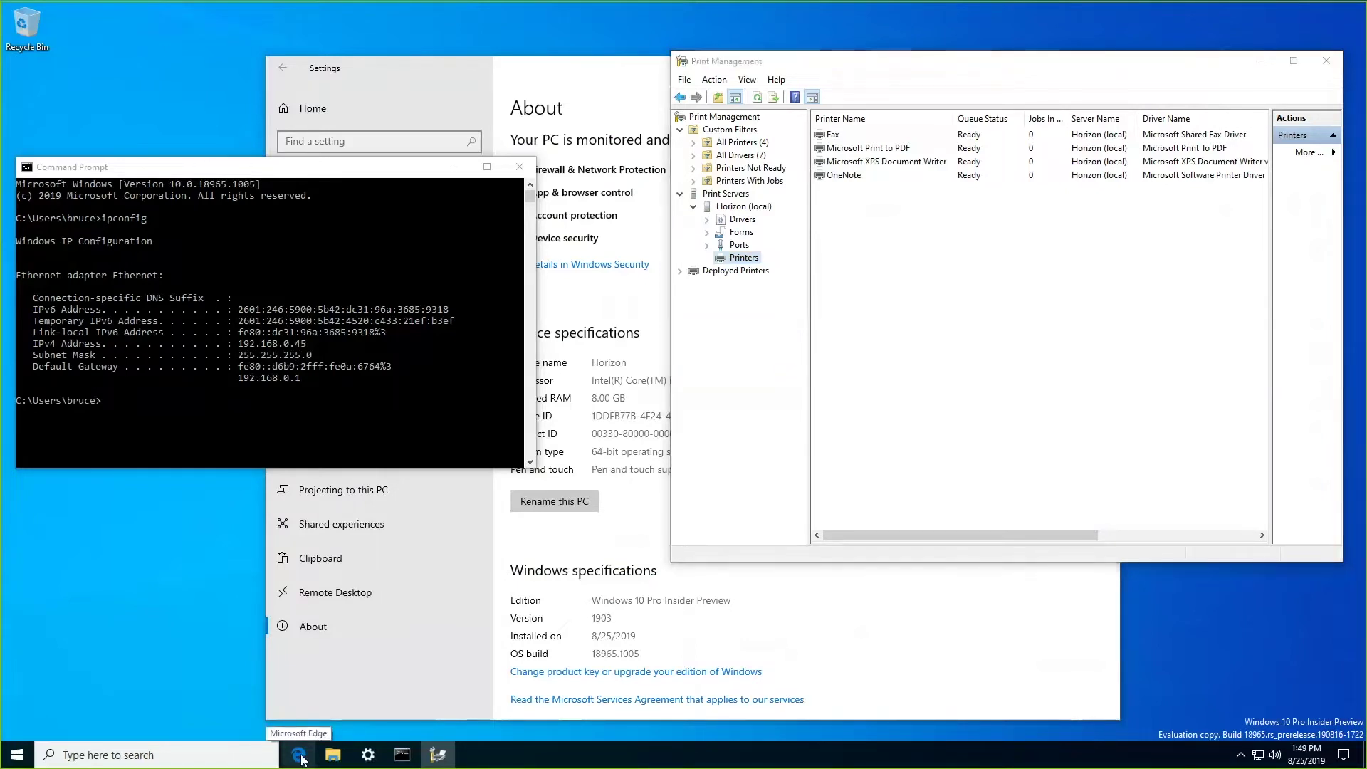
- Switch to Microsoft Edge and log in to the PaperCut MF admin site as admin with the account password
{"action": "left_click", "coordinate": [299, 754]}
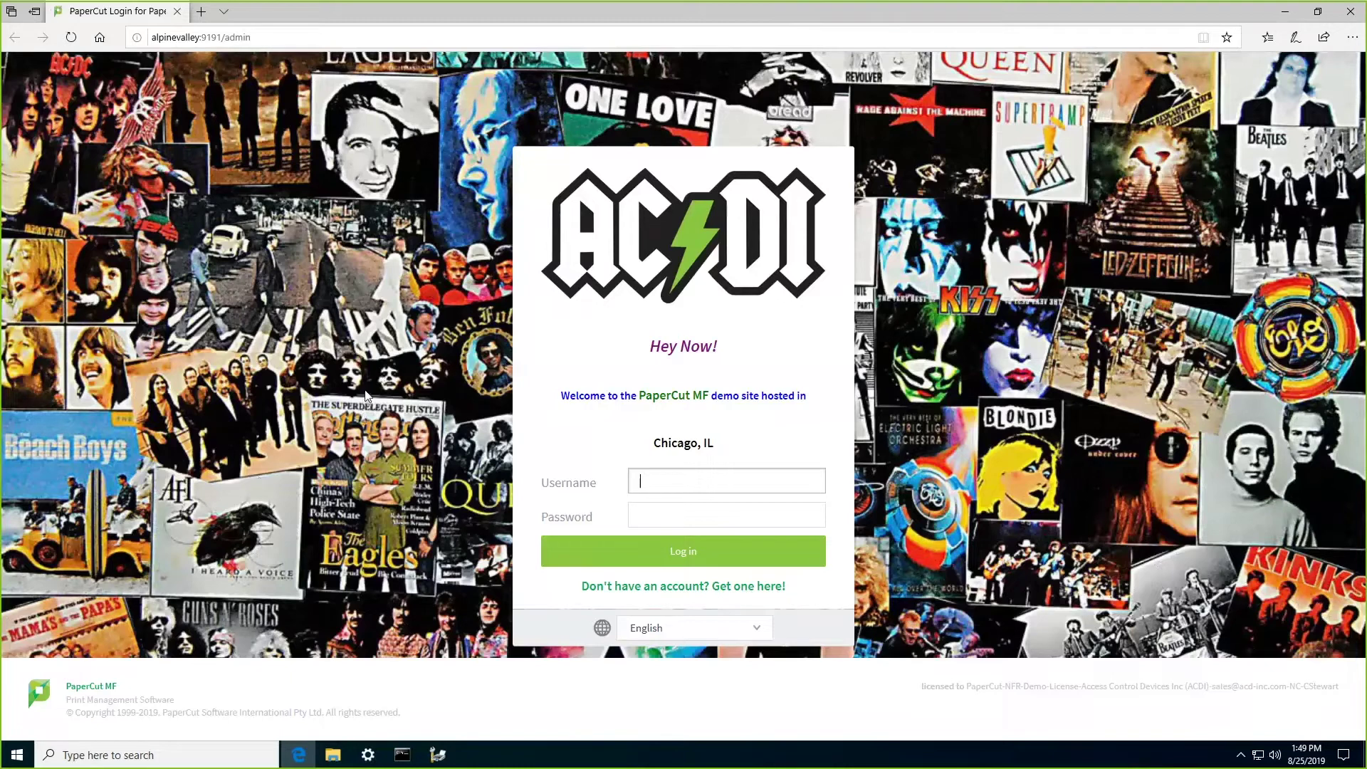
{"action": "left_click", "coordinate": [669, 494]}
{"action": "left_click", "coordinate": [666, 506]}
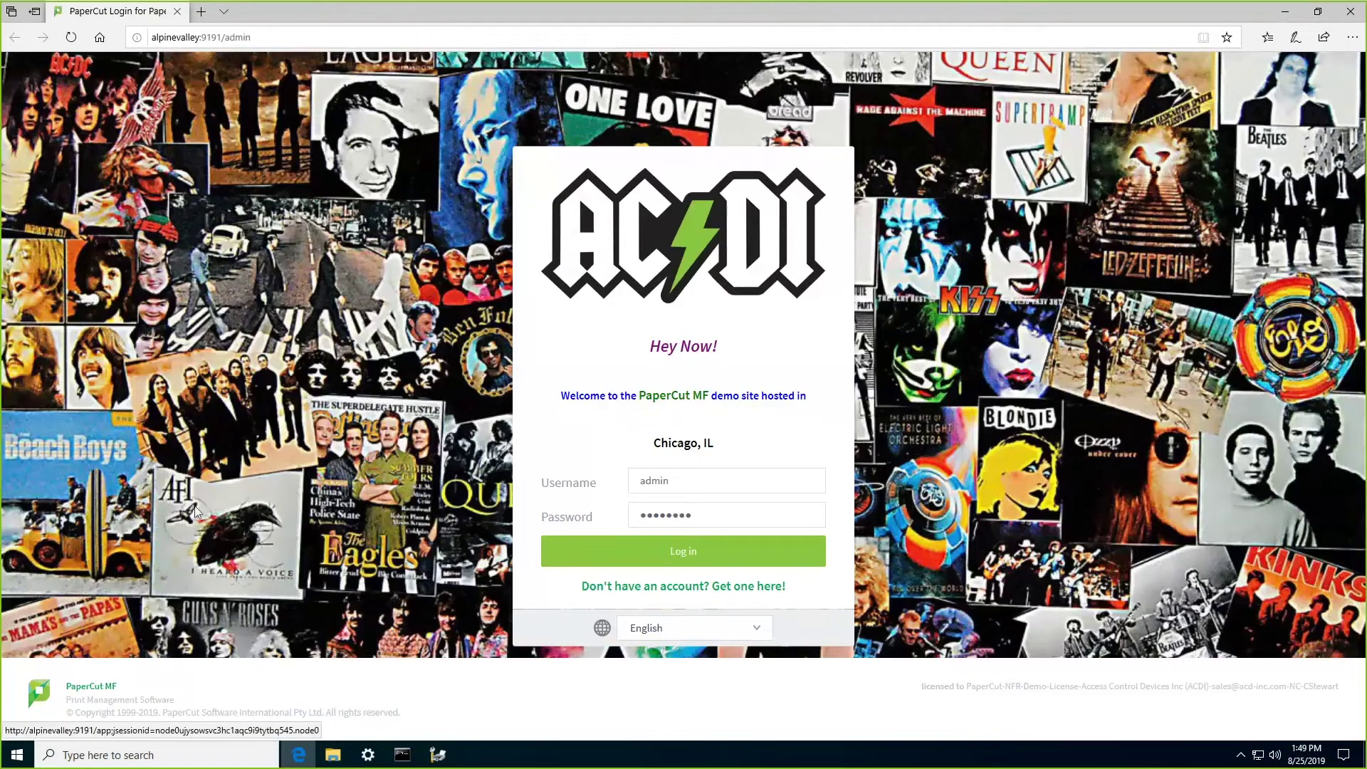
{"action": "key", "text": "Return"}
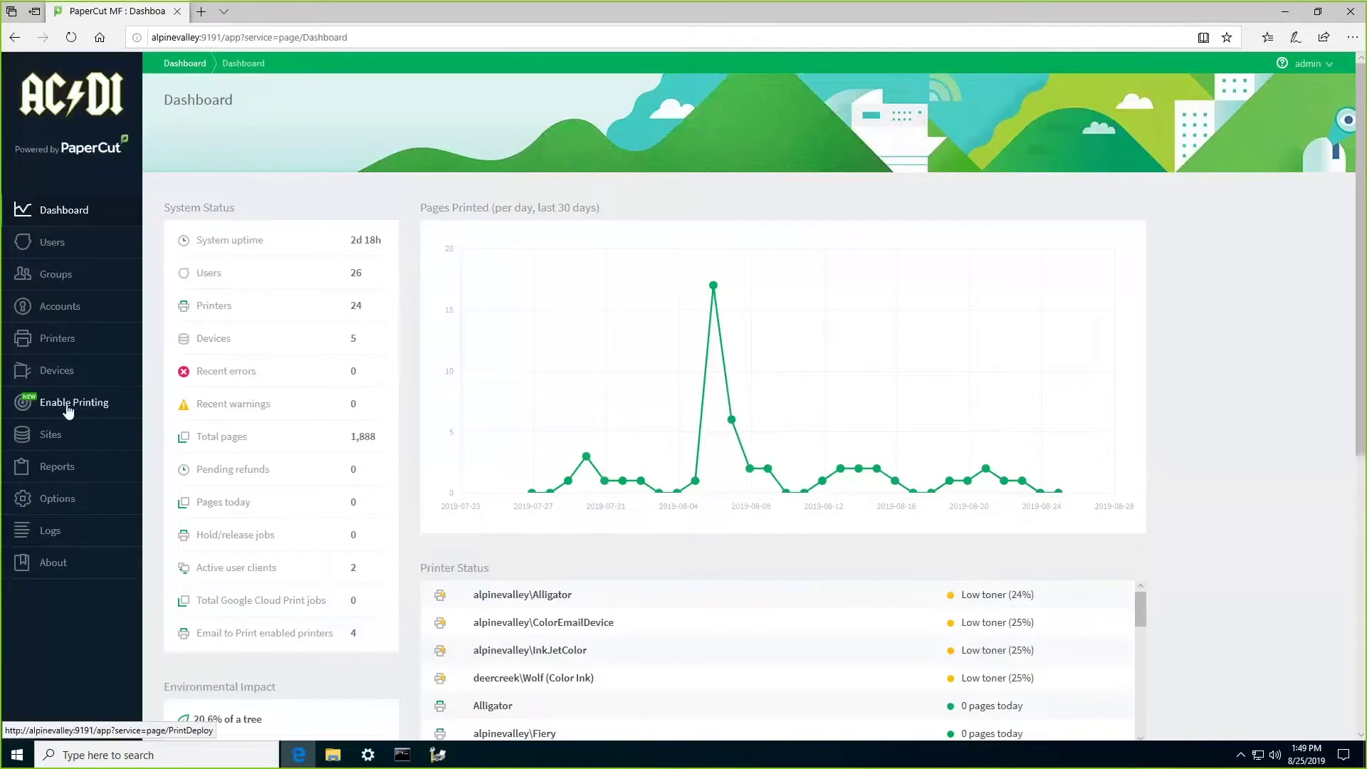
- View the printer list and open the Print Deploy page under Enable Printing in full screen view
{"action": "left_click", "coordinate": [57, 347]}
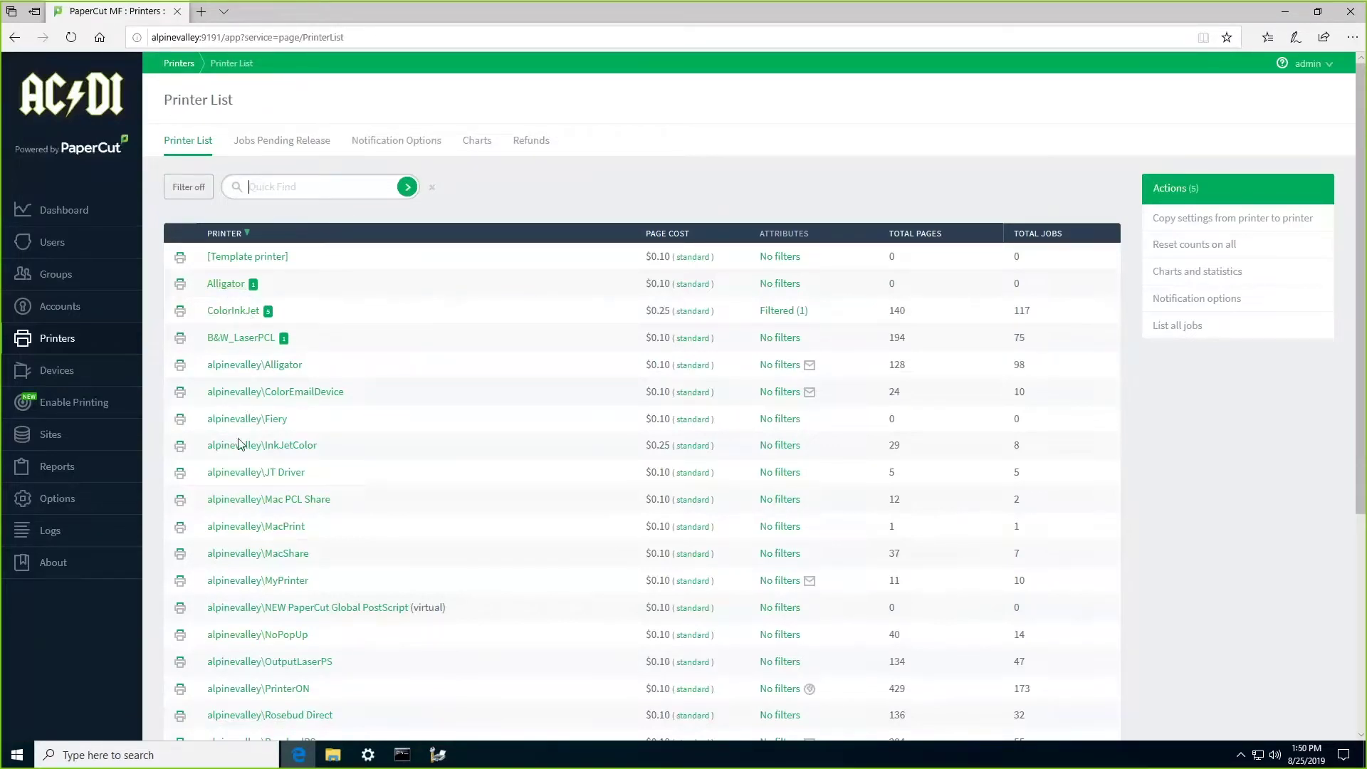
{"action": "left_click", "coordinate": [64, 405]}
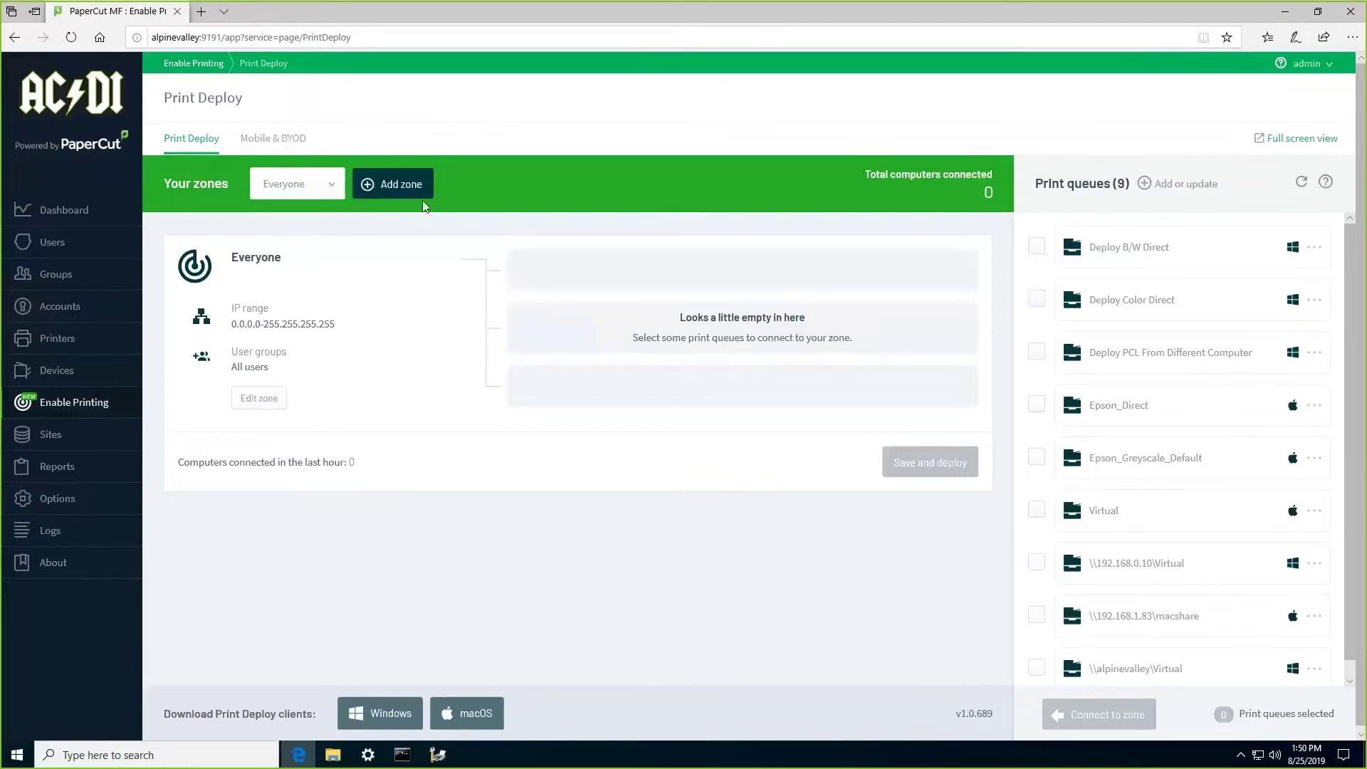
{"action": "left_click", "coordinate": [1312, 143]}
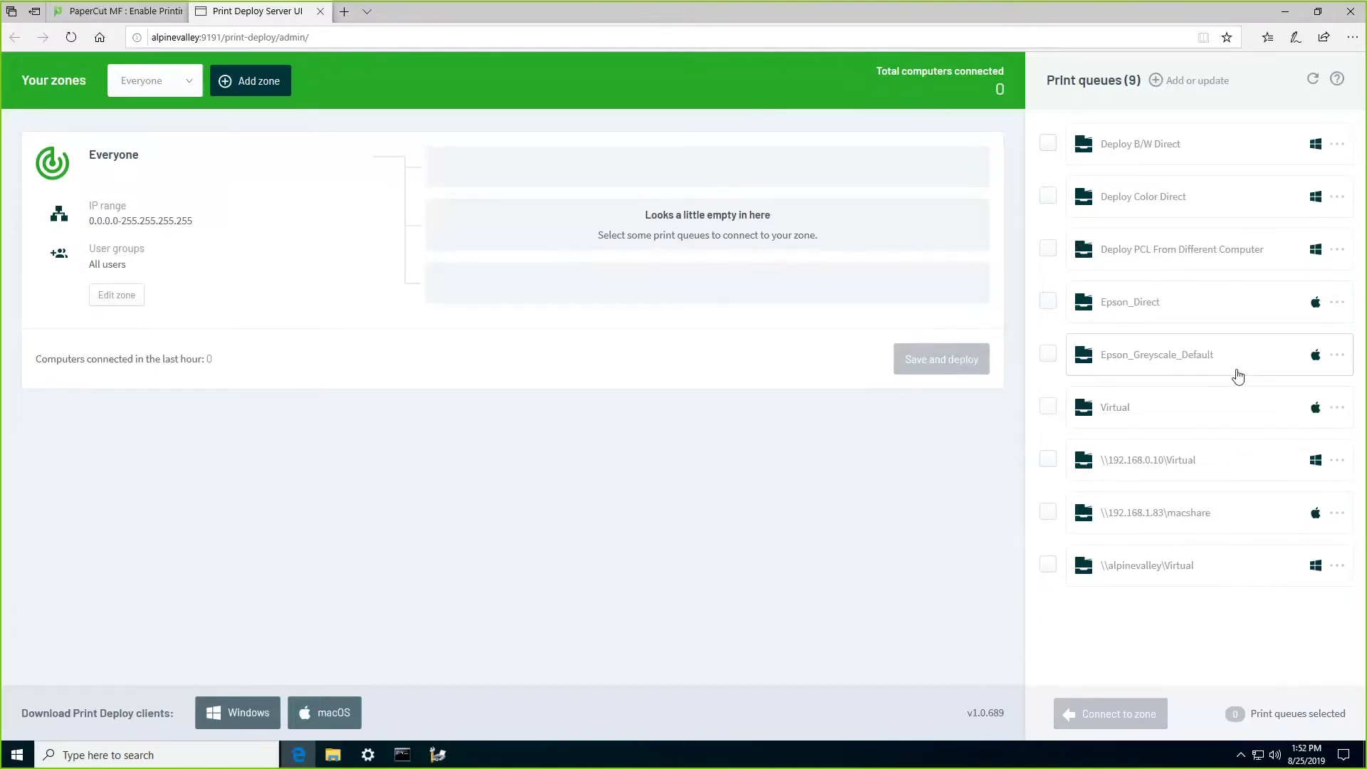
- Look at the options for adding or updating print queues and view the Print Deploy Help Center home page
{"action": "left_click", "coordinate": [1191, 82]}
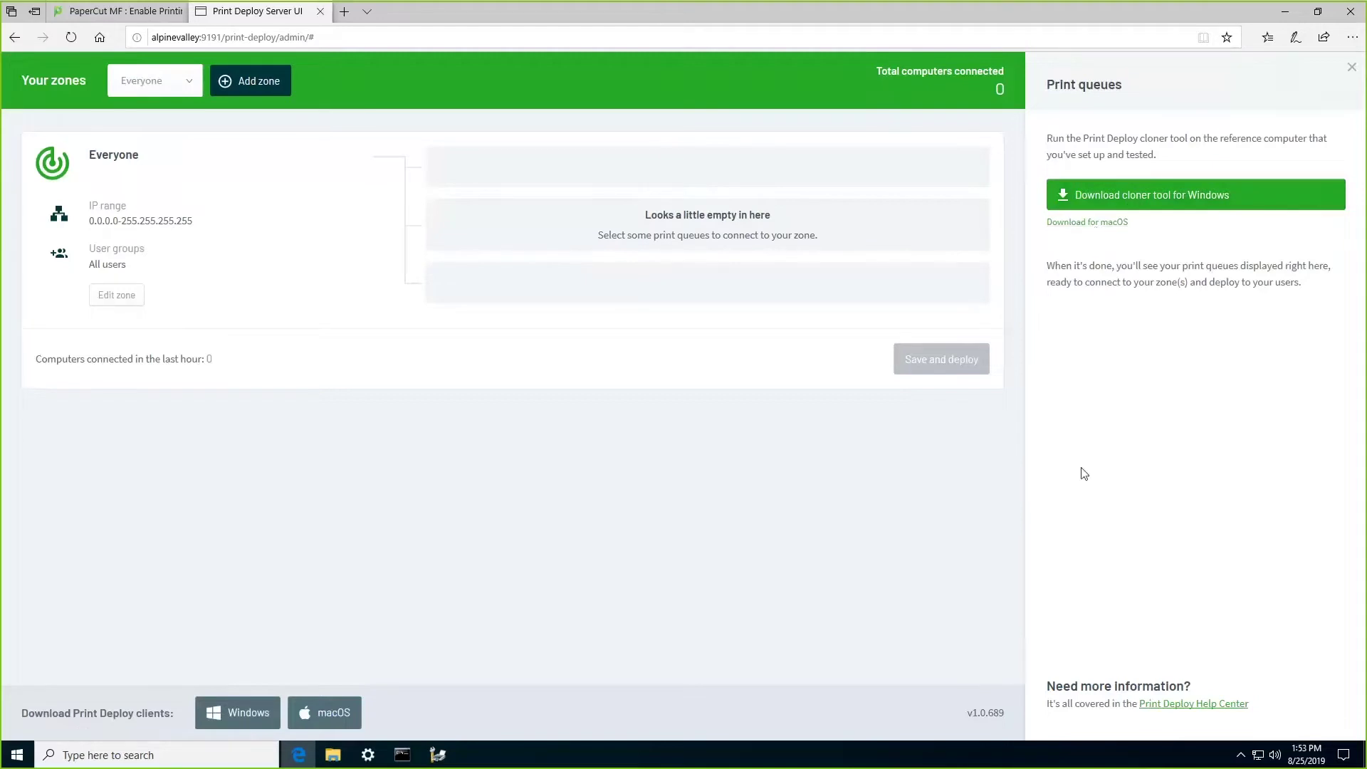
{"action": "left_click", "coordinate": [1178, 705]}
{"action": "left_click", "coordinate": [1181, 704]}
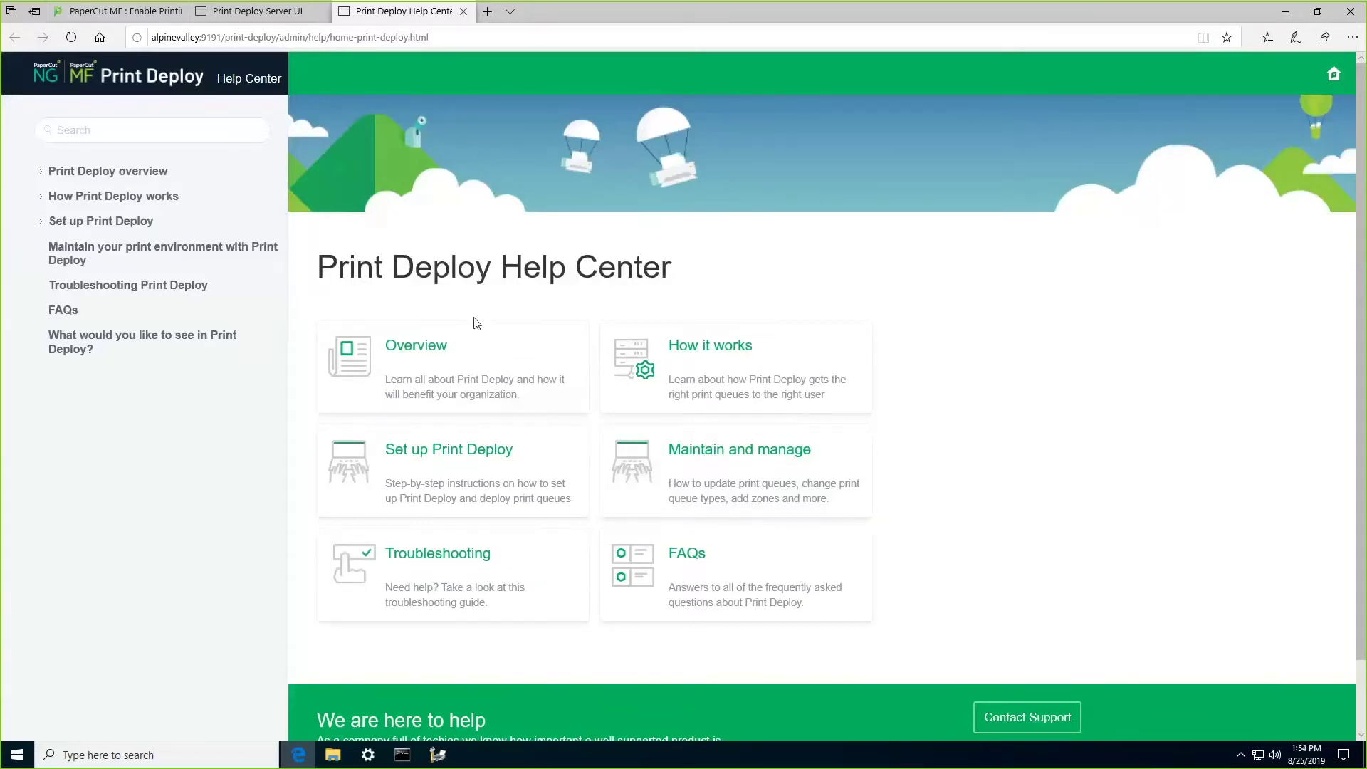
{"action": "key", "text": "ctrl+w"}
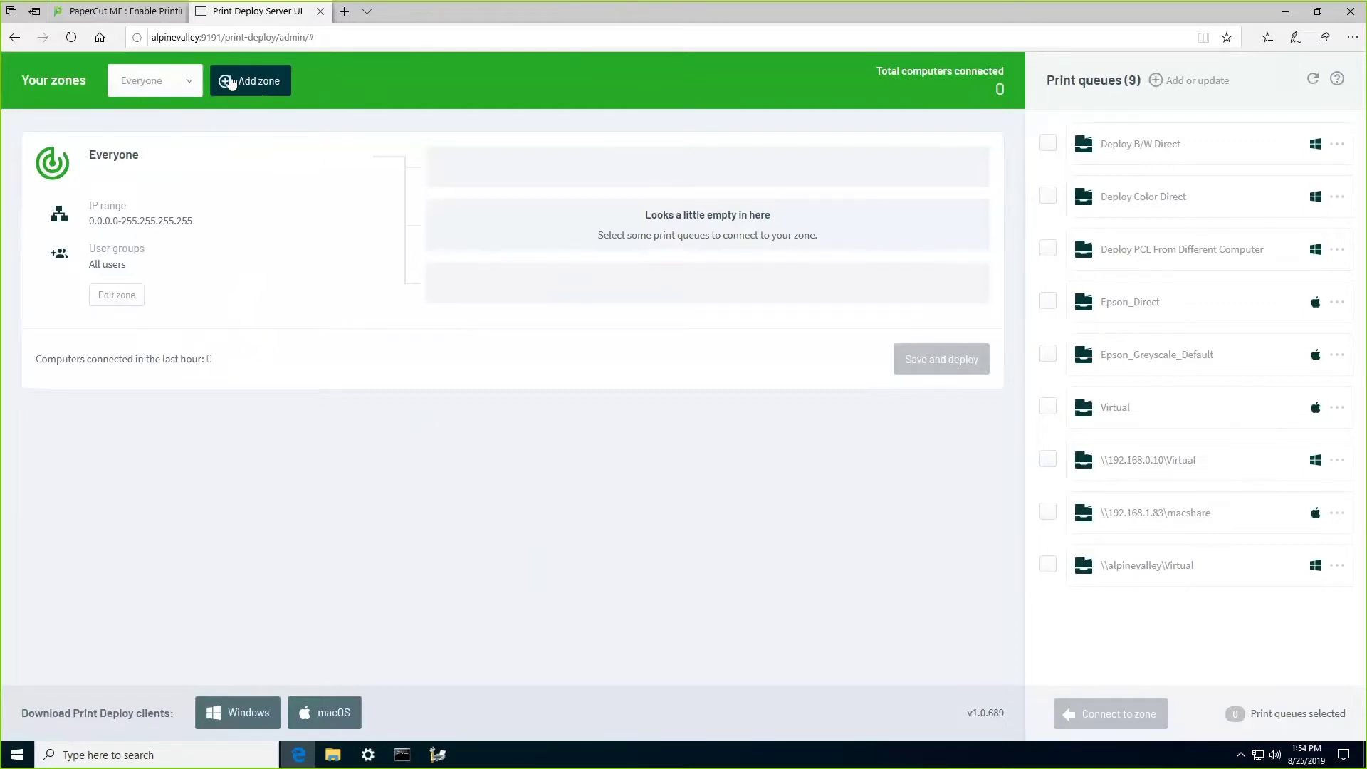
- Examine the Studio One zone's settings, including how to add another IP range, and close them without applying changes
{"action": "left_click", "coordinate": [190, 86]}
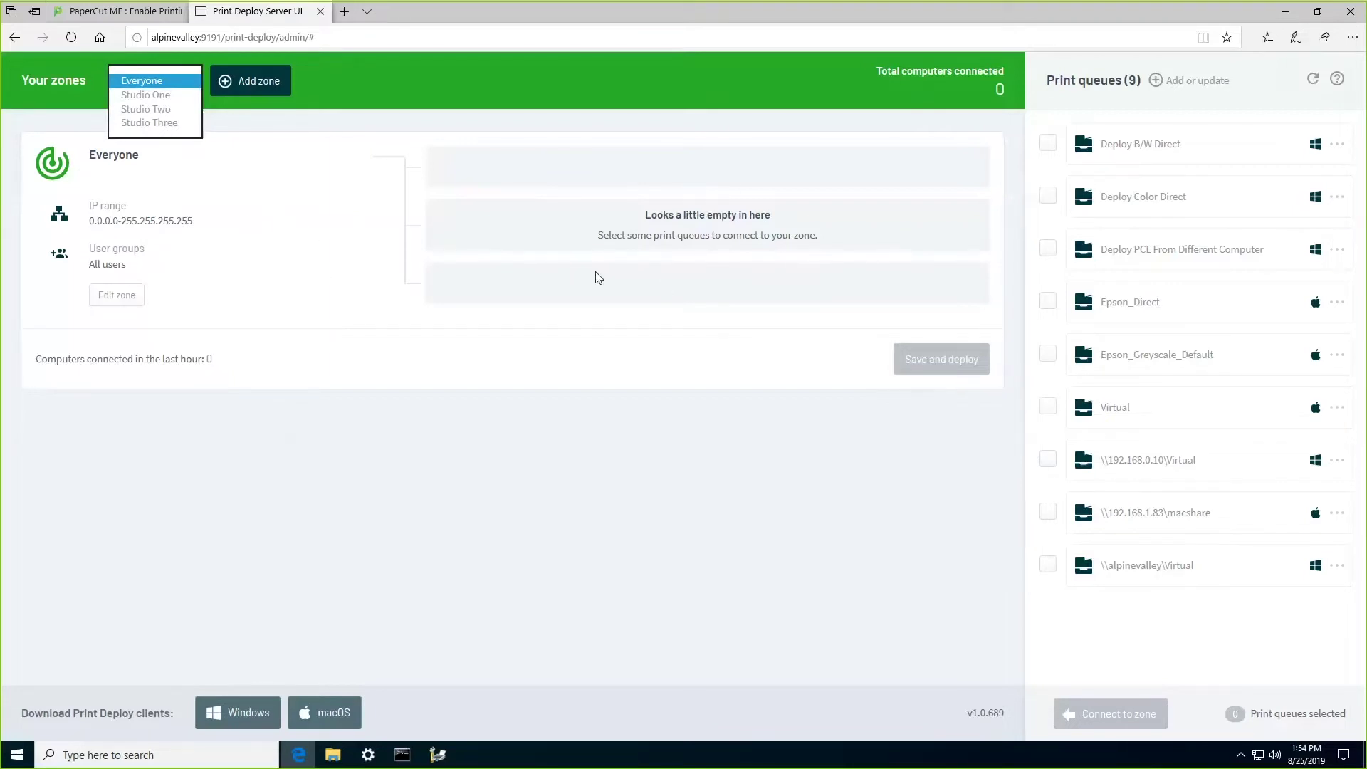
{"action": "left_click", "coordinate": [151, 96]}
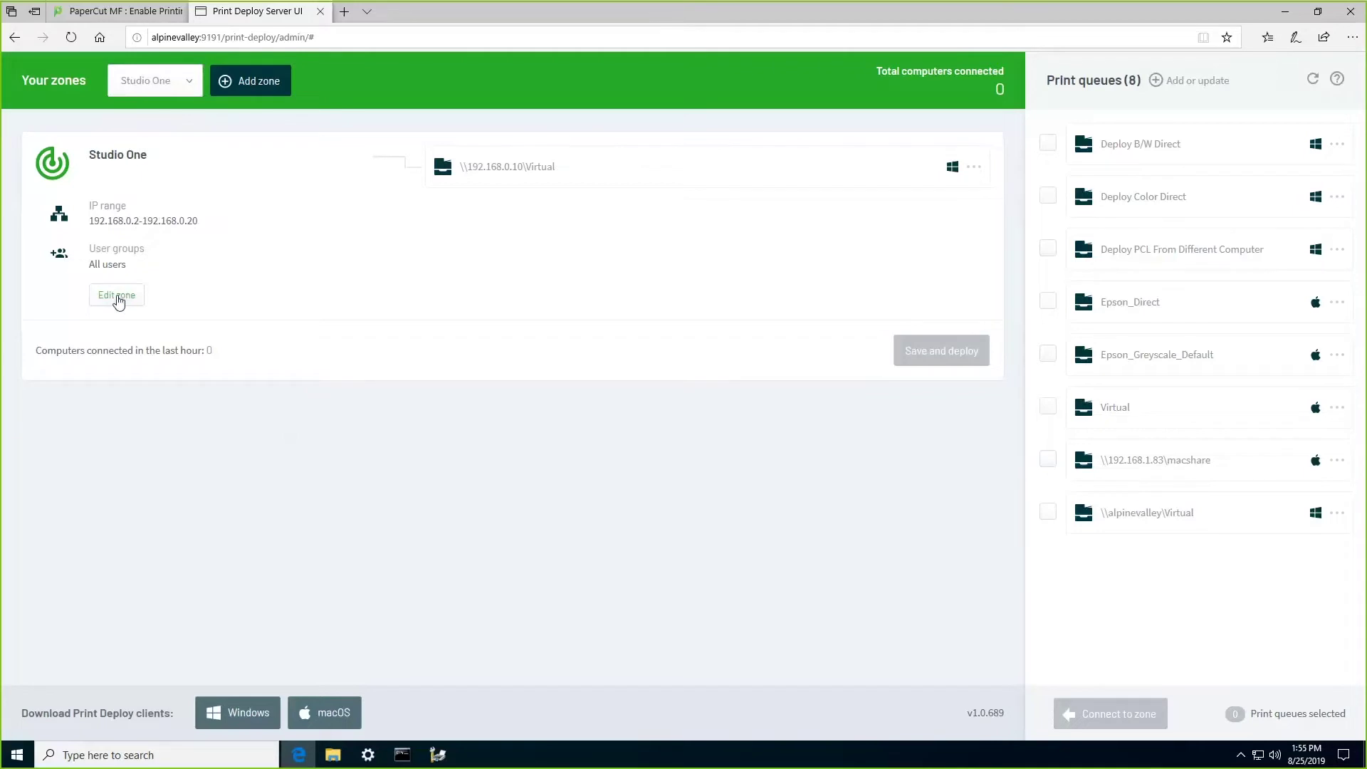
{"action": "left_click", "coordinate": [118, 302]}
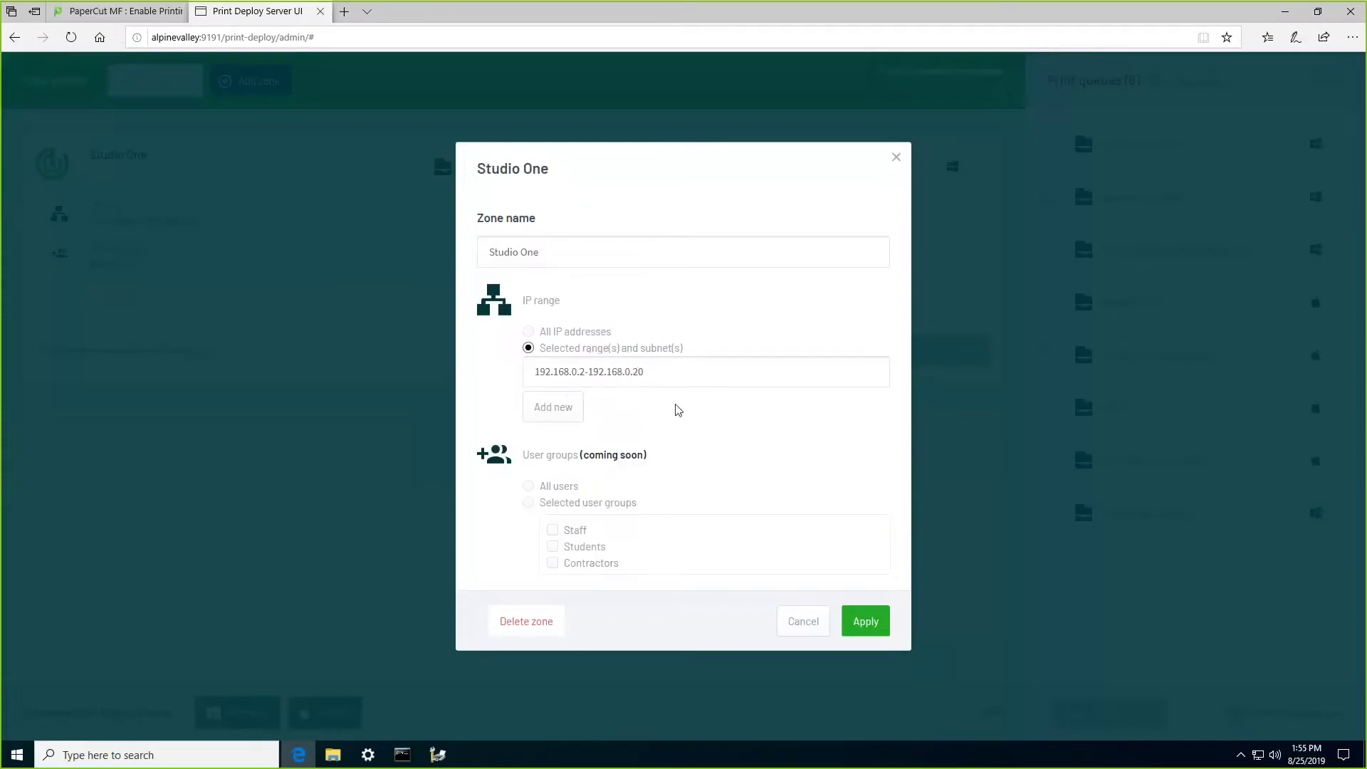
{"action": "left_click", "coordinate": [558, 410]}
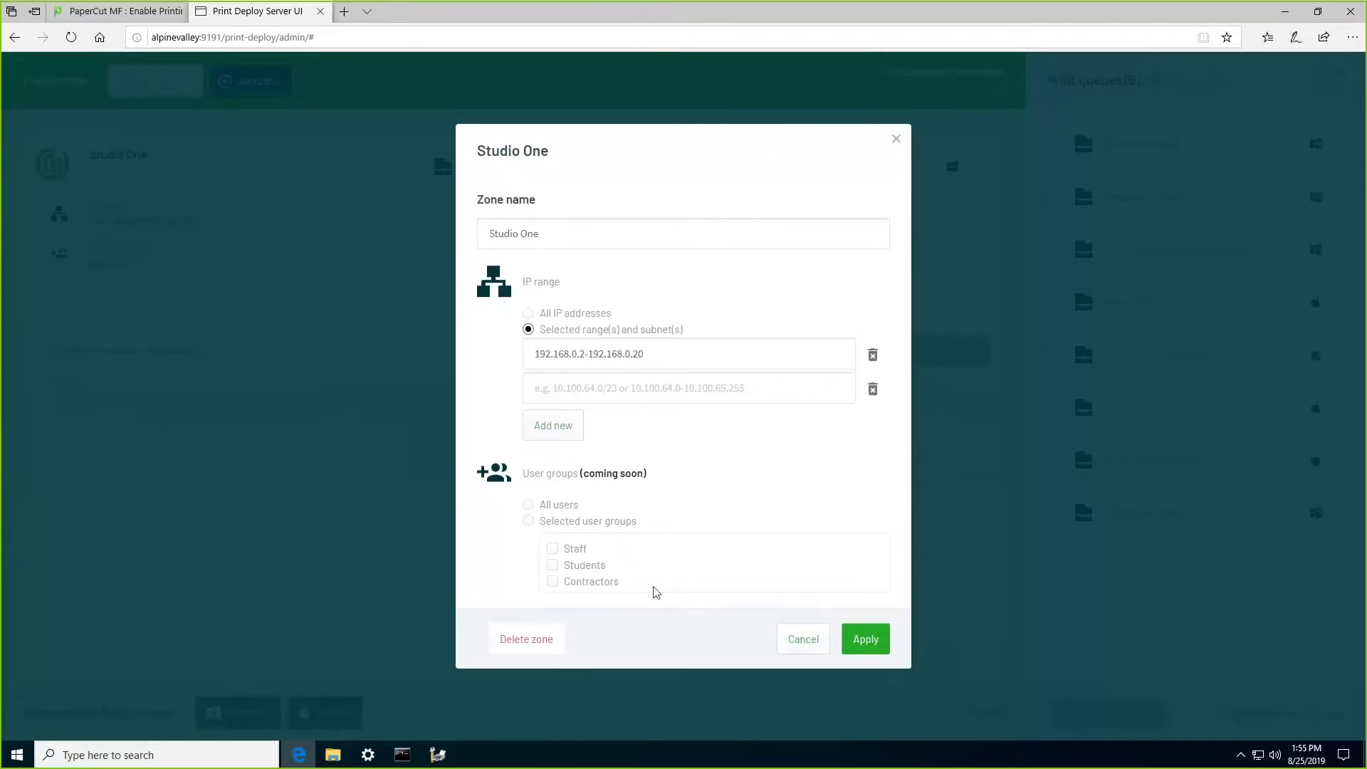
{"action": "left_click", "coordinate": [427, 500]}
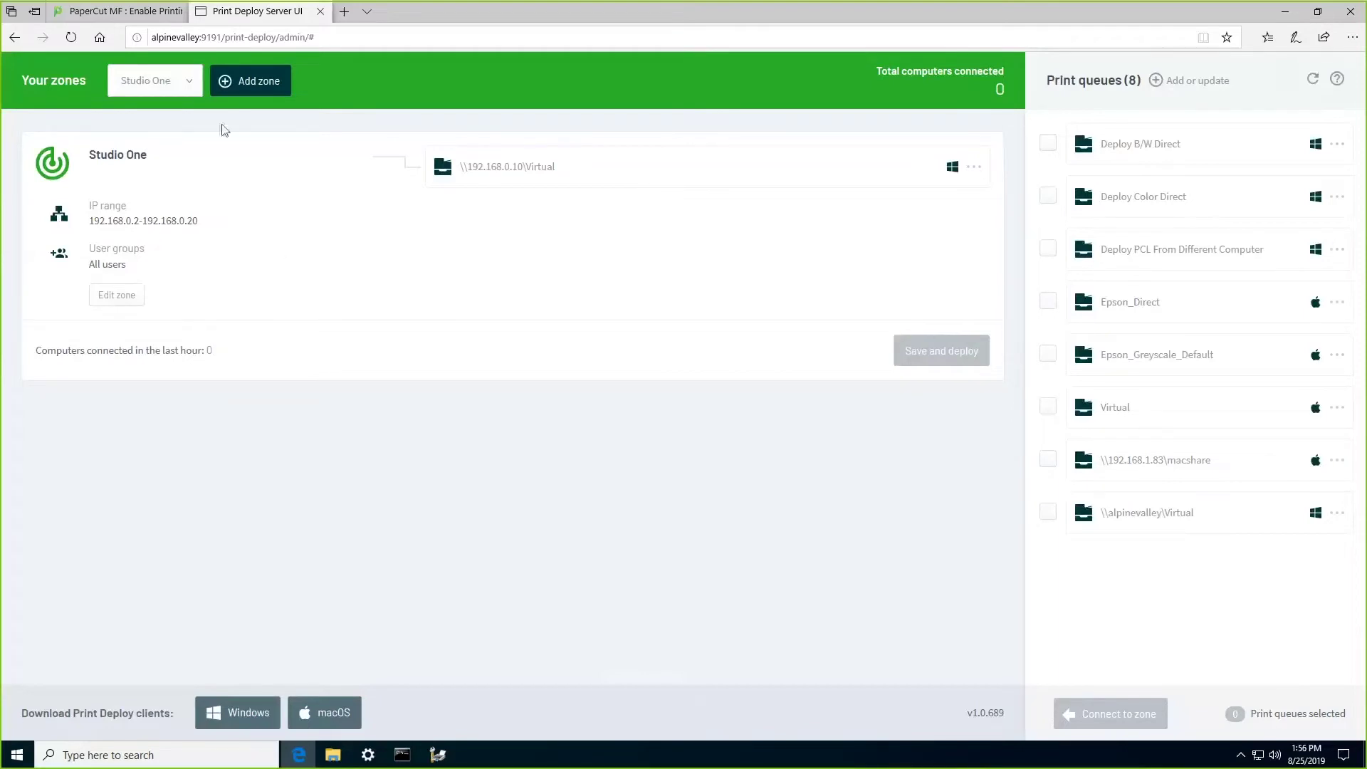
- Show the Studio Two zone and check the computer's IPv4 address in Command Prompt against its IP range
{"action": "left_click", "coordinate": [191, 86]}
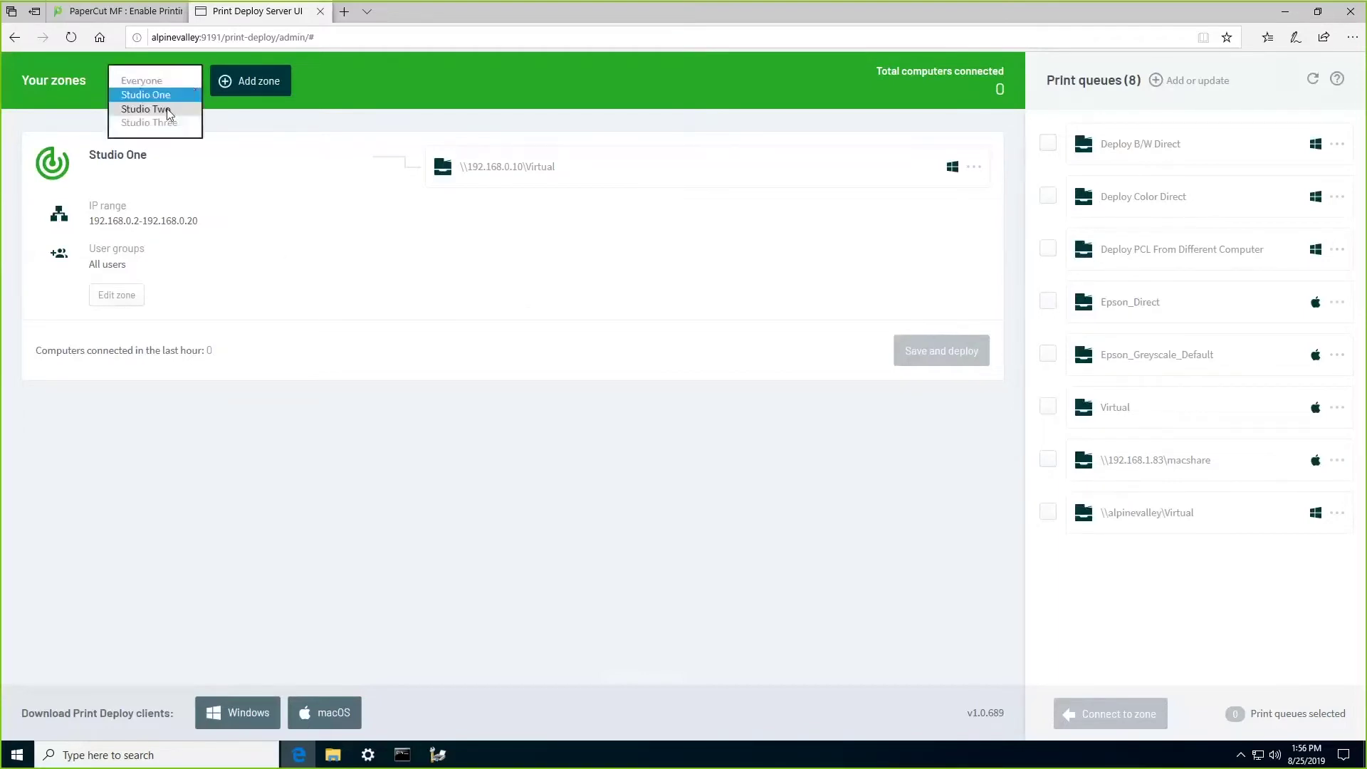
{"action": "key", "text": "Down"}
{"action": "key", "text": "Return"}
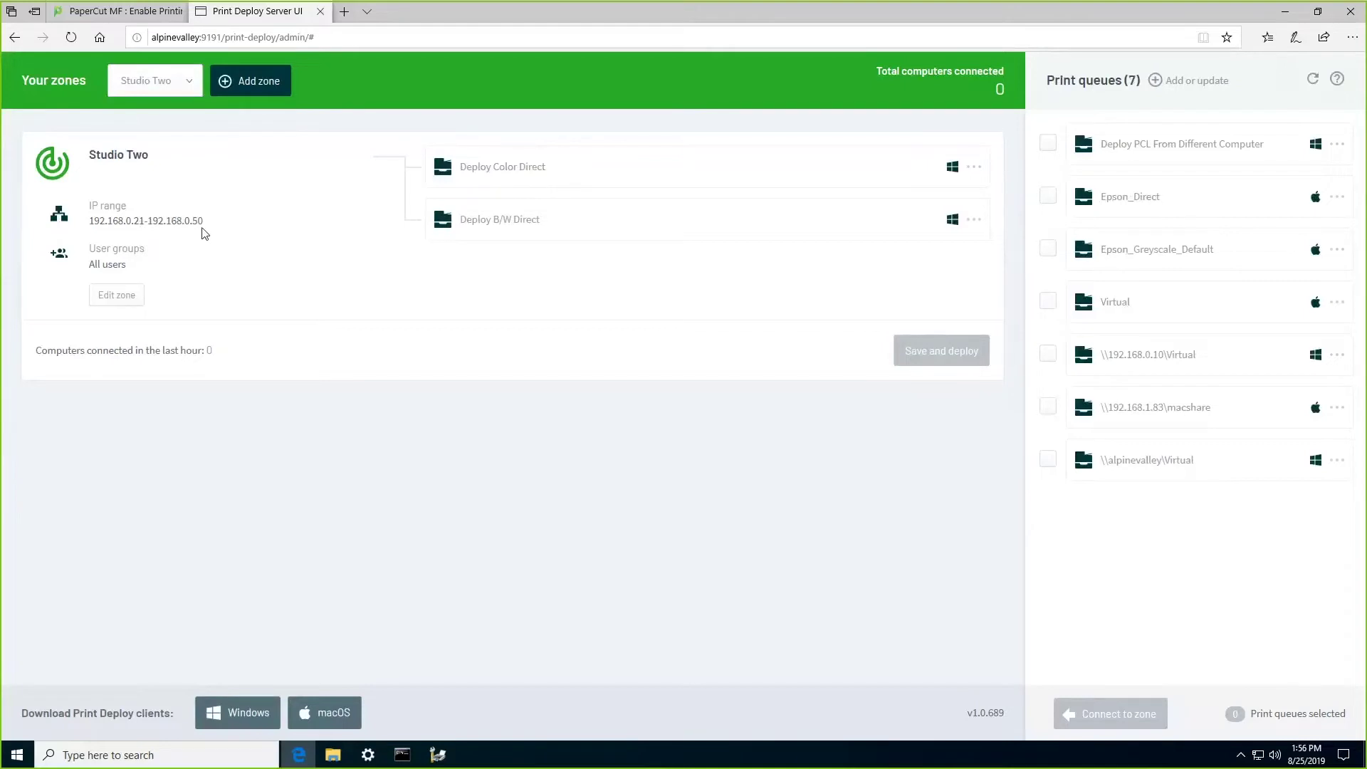
{"action": "left_click", "coordinate": [402, 756]}
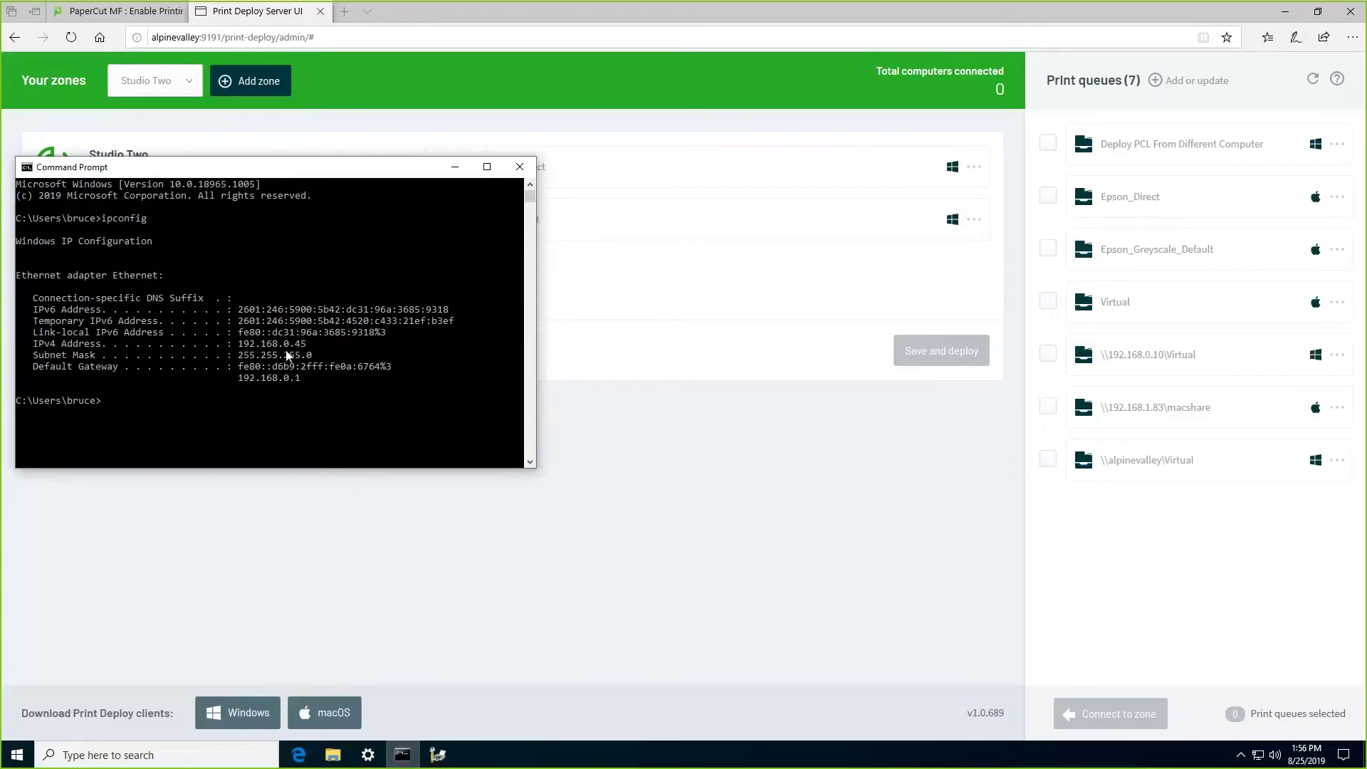
{"action": "left_click", "coordinate": [455, 168]}
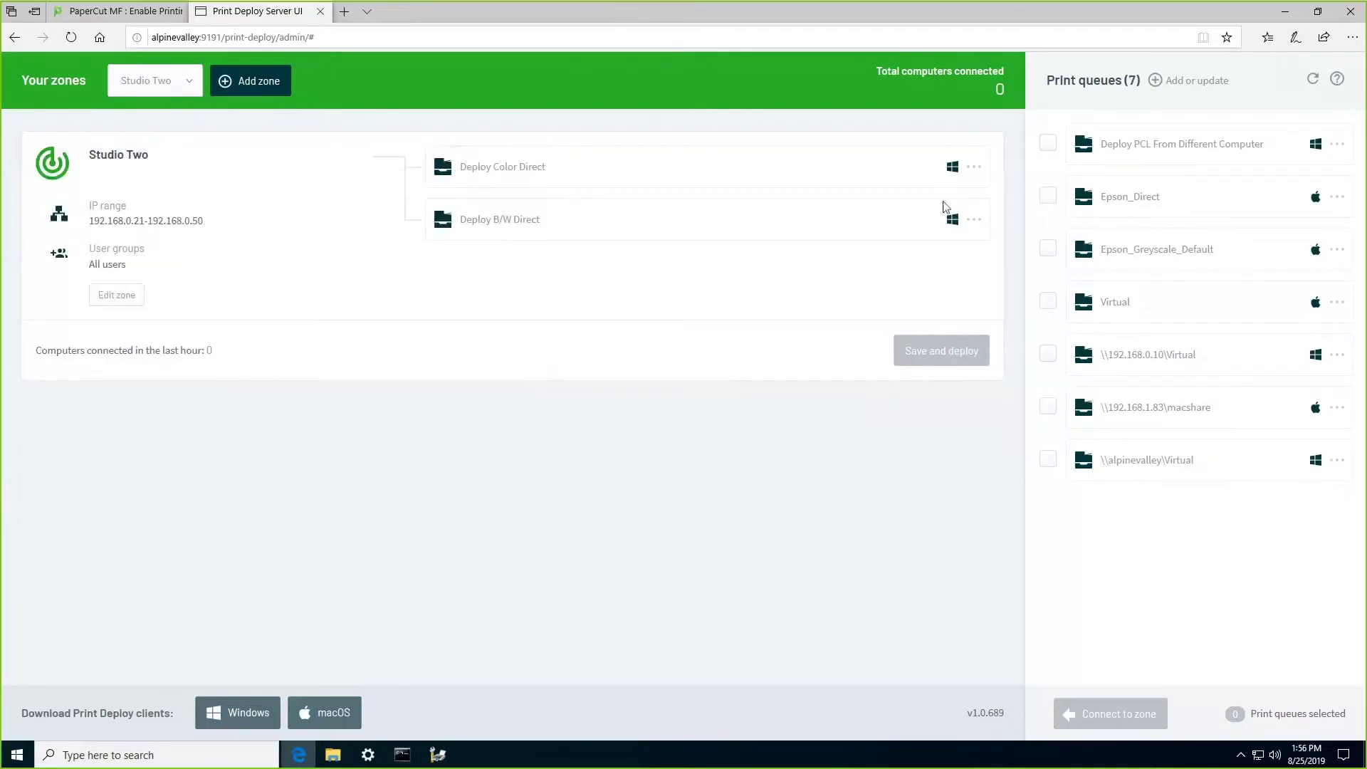
- View the driver and connection details of the Deploy Color Direct queue and check the options for both Studio Two queues
{"action": "left_click", "coordinate": [973, 167]}
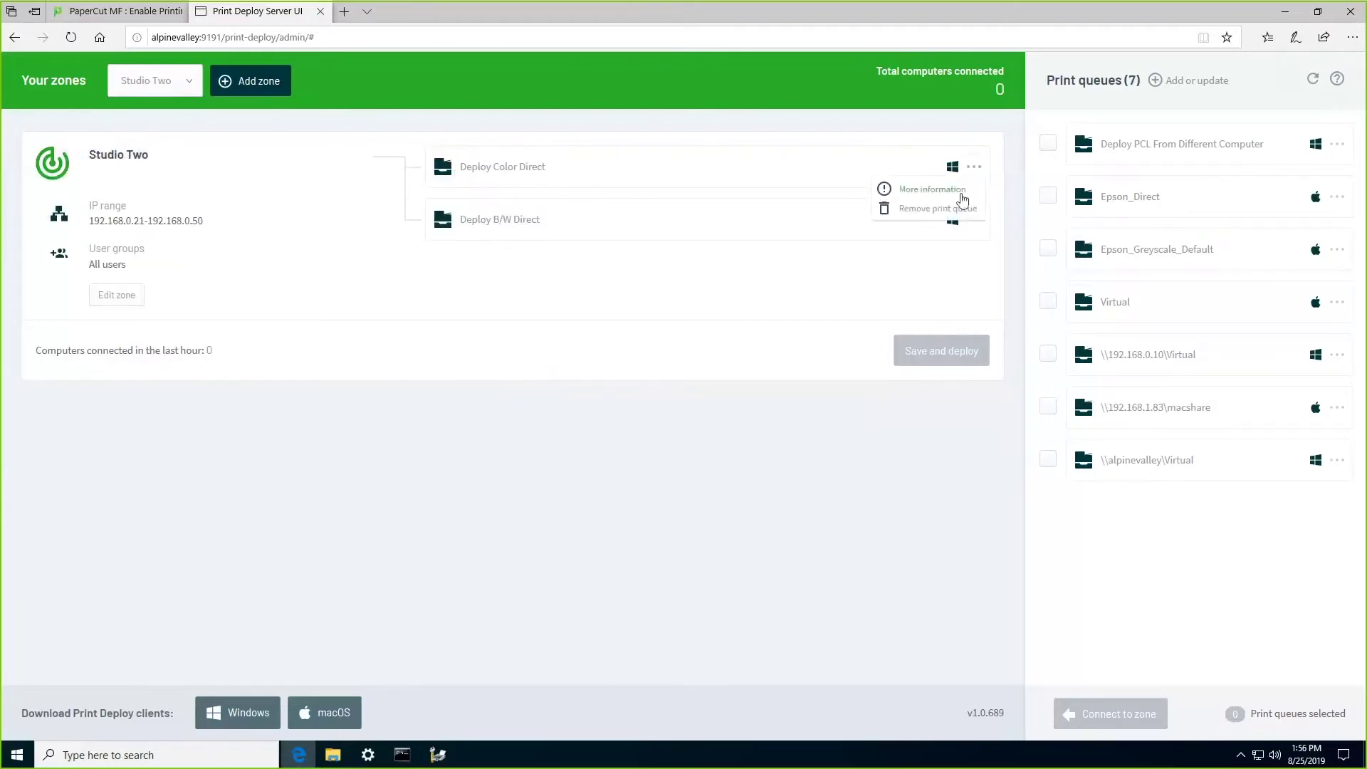
{"action": "left_click", "coordinate": [957, 193]}
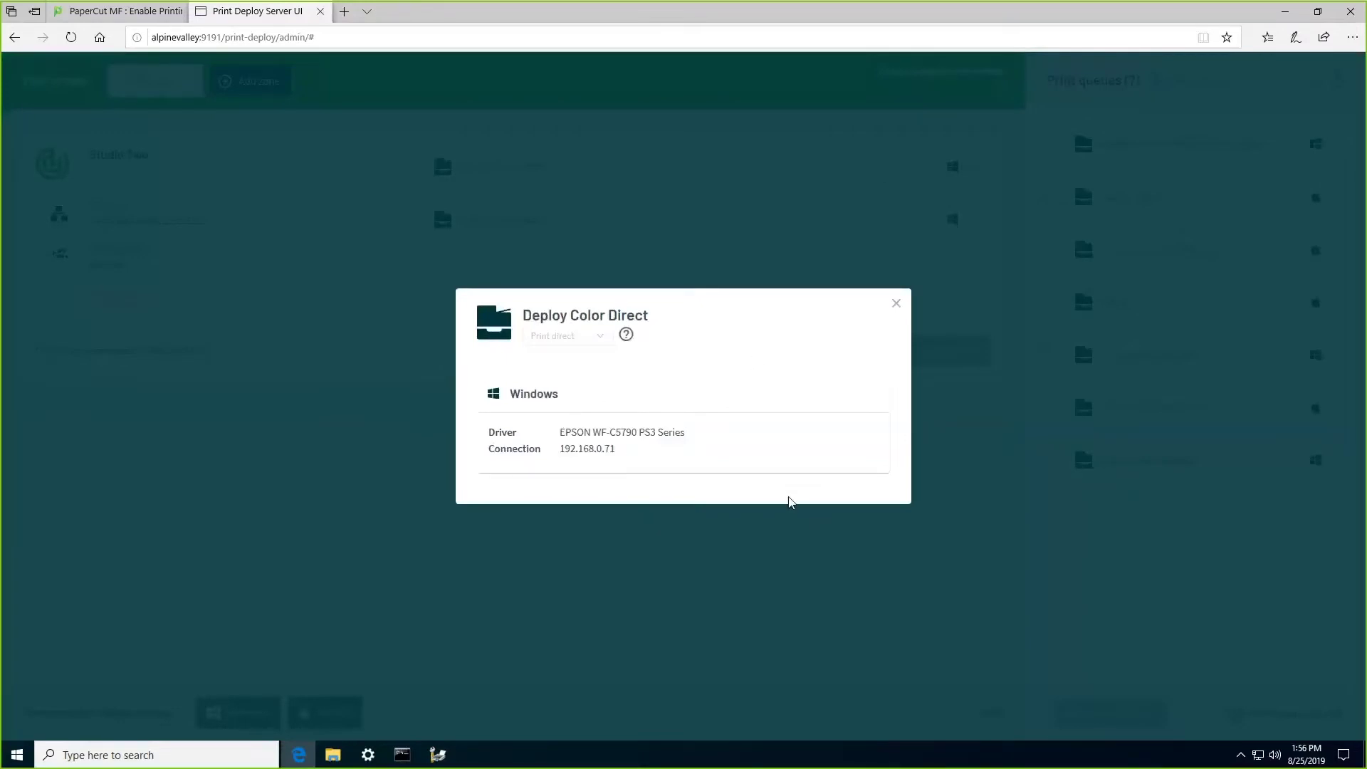
{"action": "left_click", "coordinate": [895, 305]}
{"action": "left_click", "coordinate": [973, 167]}
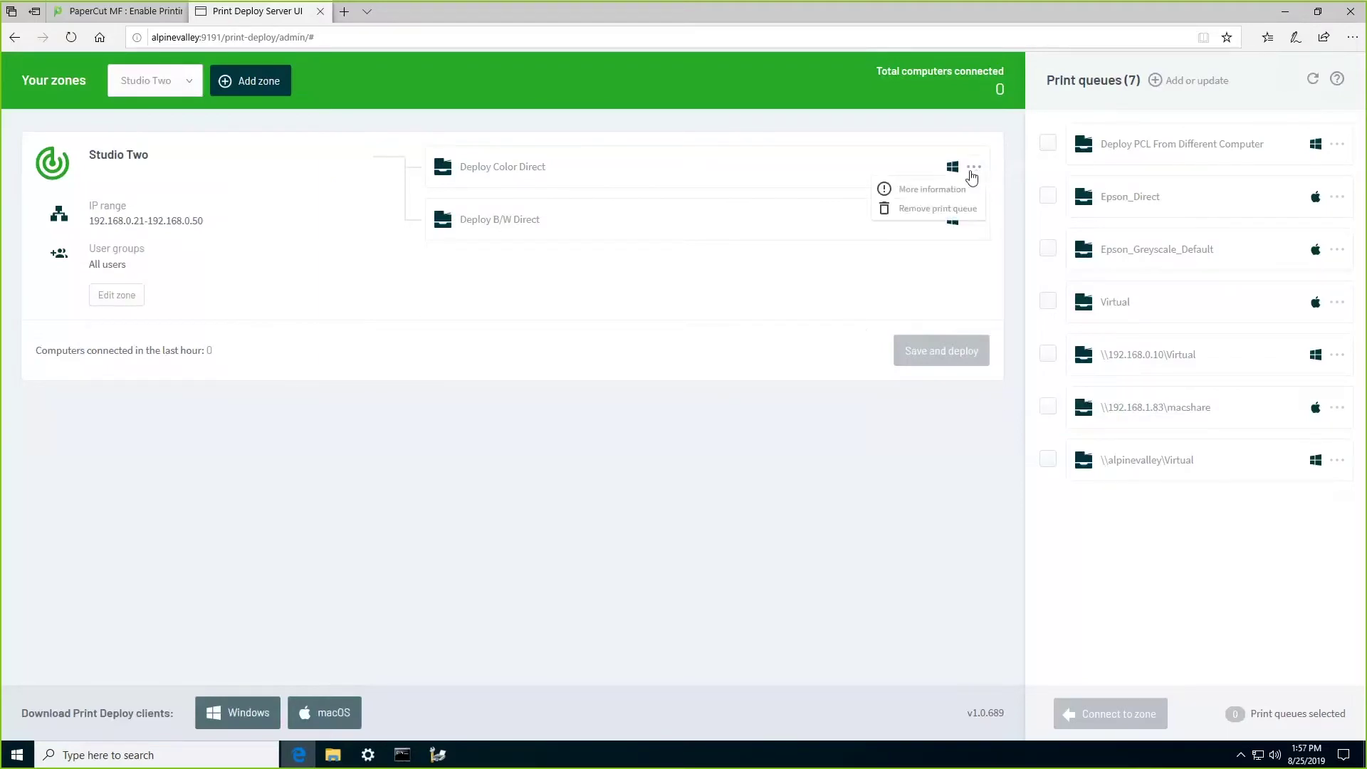
{"action": "left_click", "coordinate": [973, 220]}
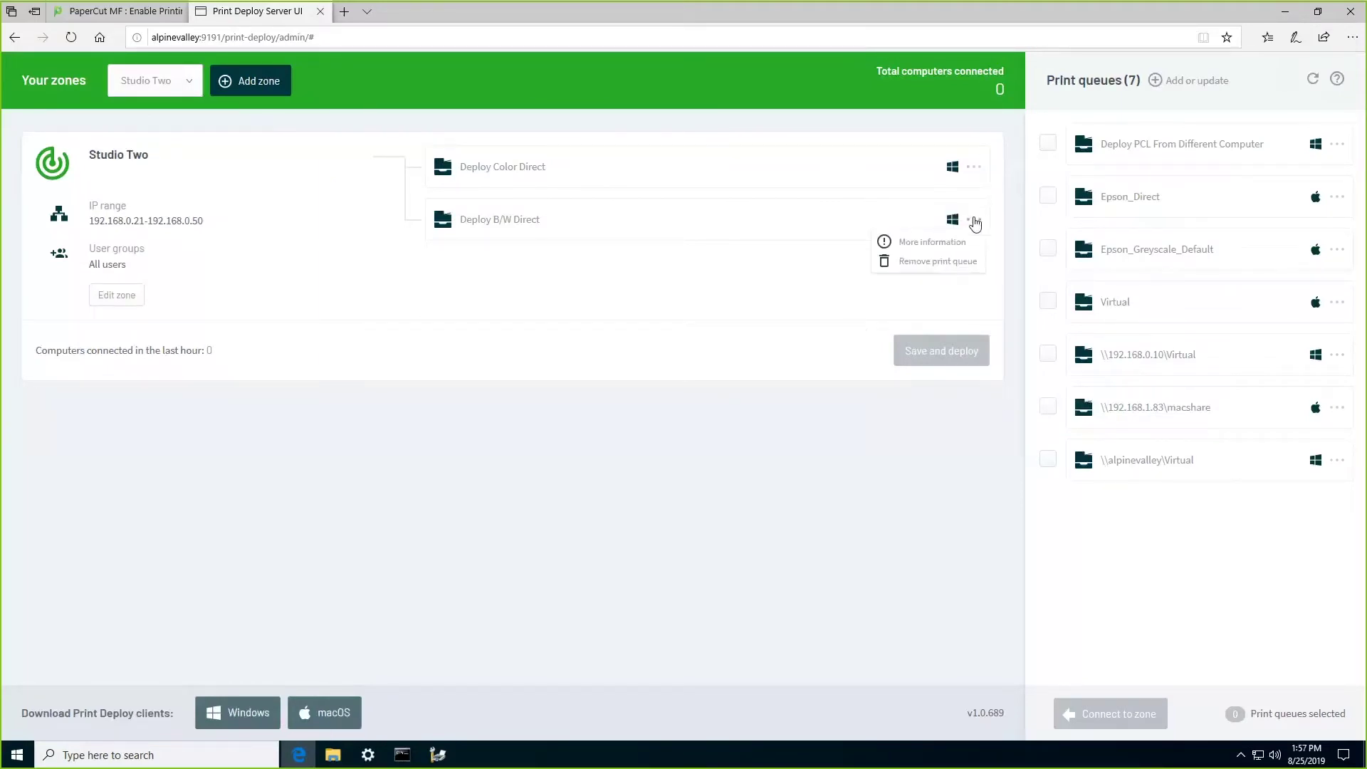
{"action": "left_click", "coordinate": [974, 169]}
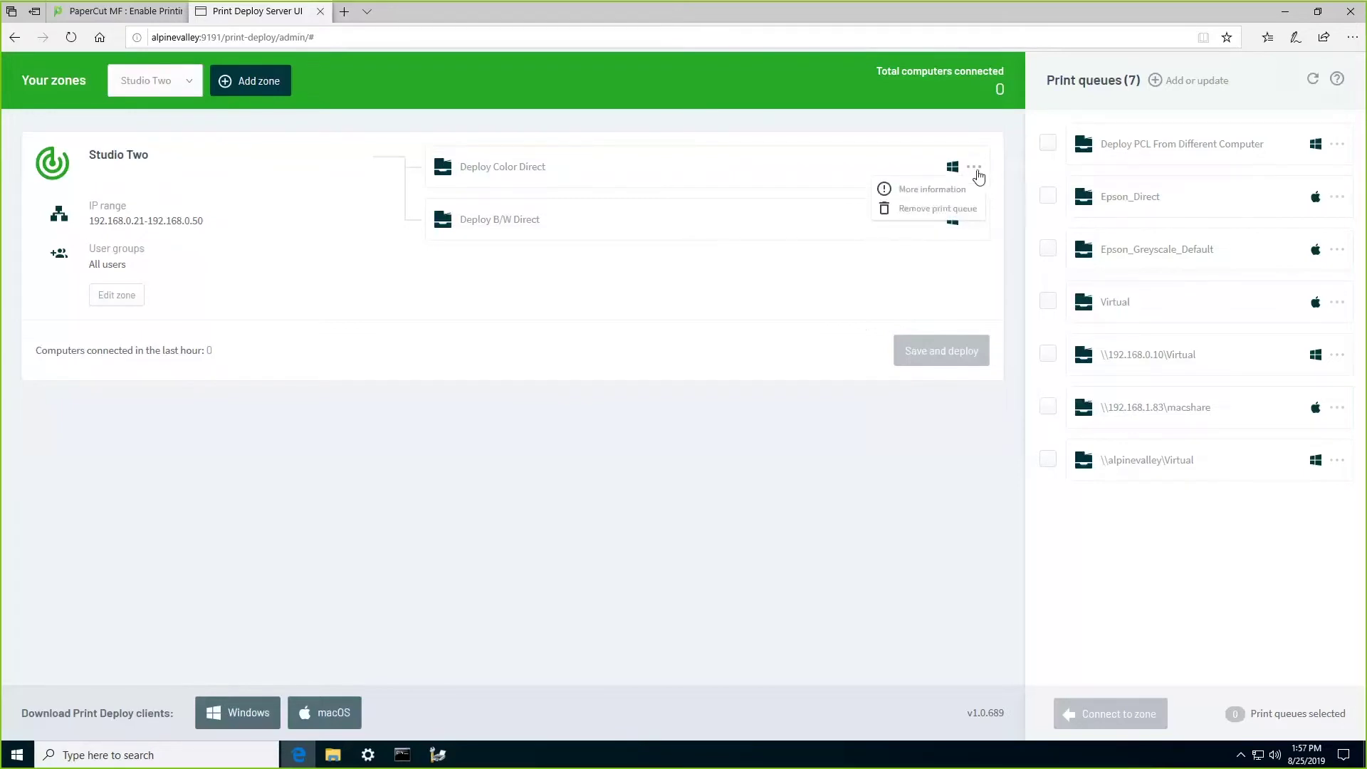
{"action": "left_click", "coordinate": [723, 305]}
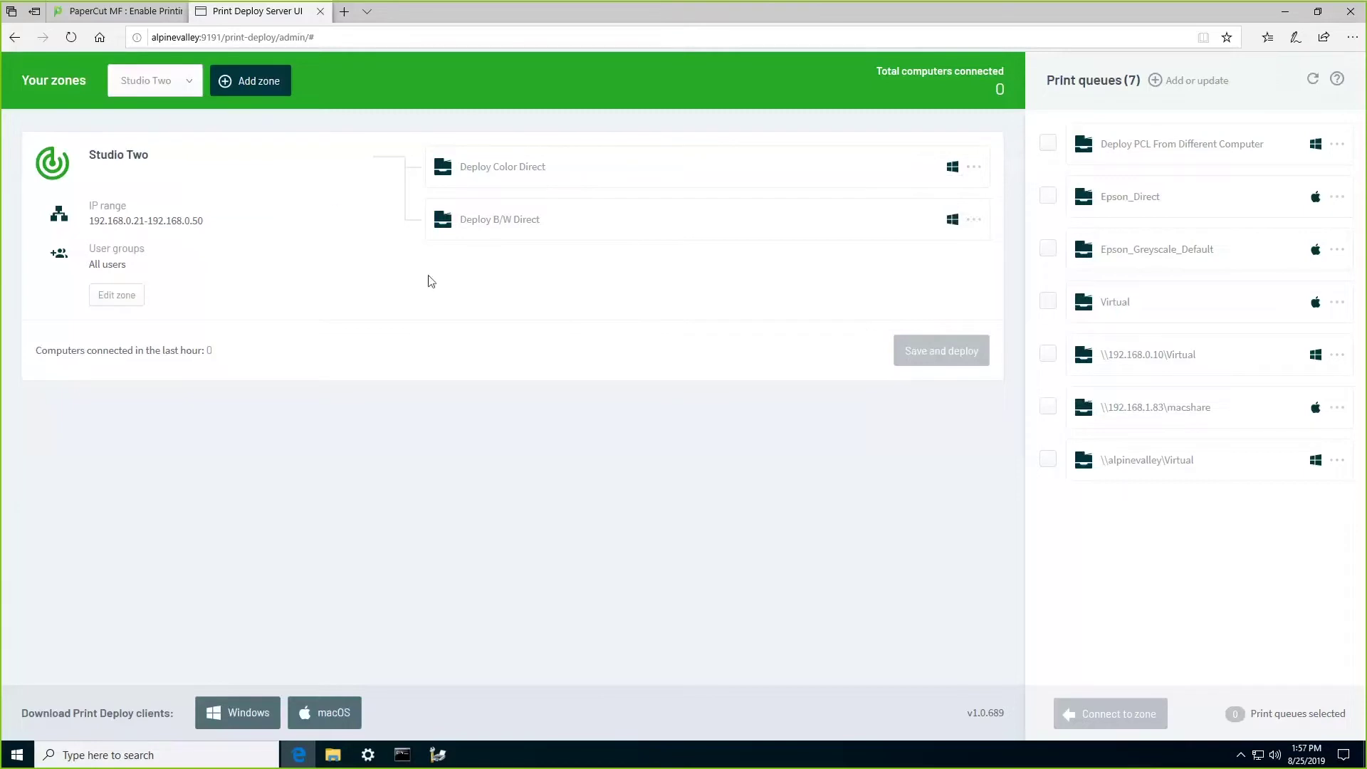
- Review the print queues assigned to the Studio Three zone and return to the Studio Two zone
{"action": "left_click", "coordinate": [193, 87]}
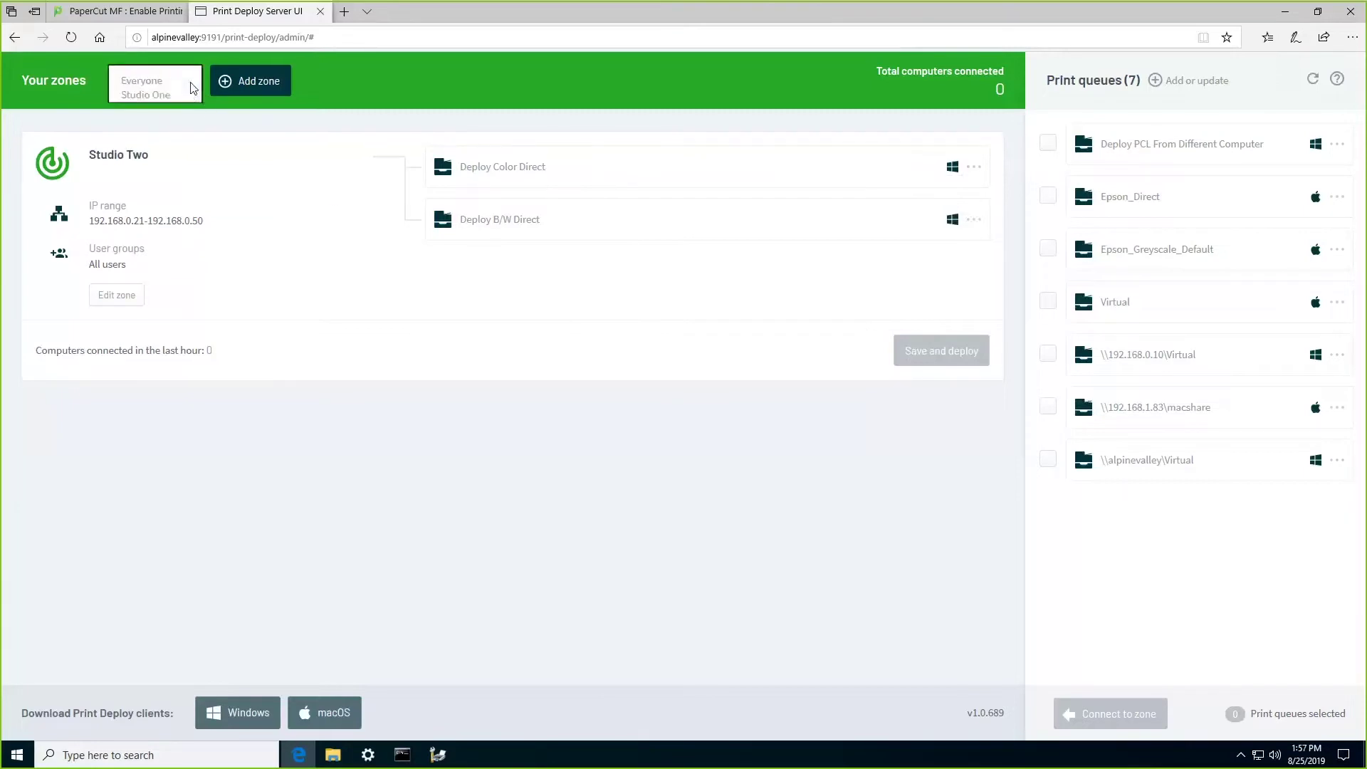
{"action": "left_click", "coordinate": [149, 130]}
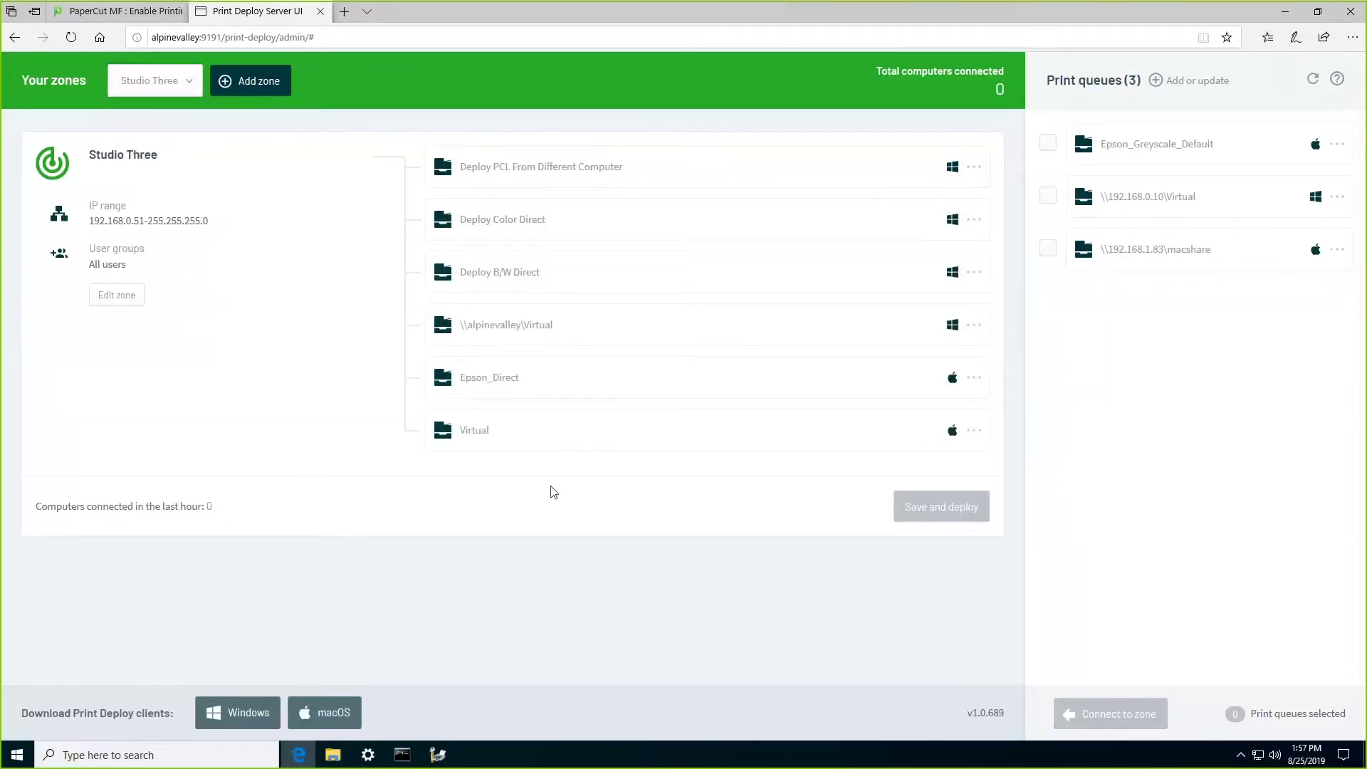
{"action": "left_click", "coordinate": [972, 430]}
{"action": "left_click", "coordinate": [189, 86]}
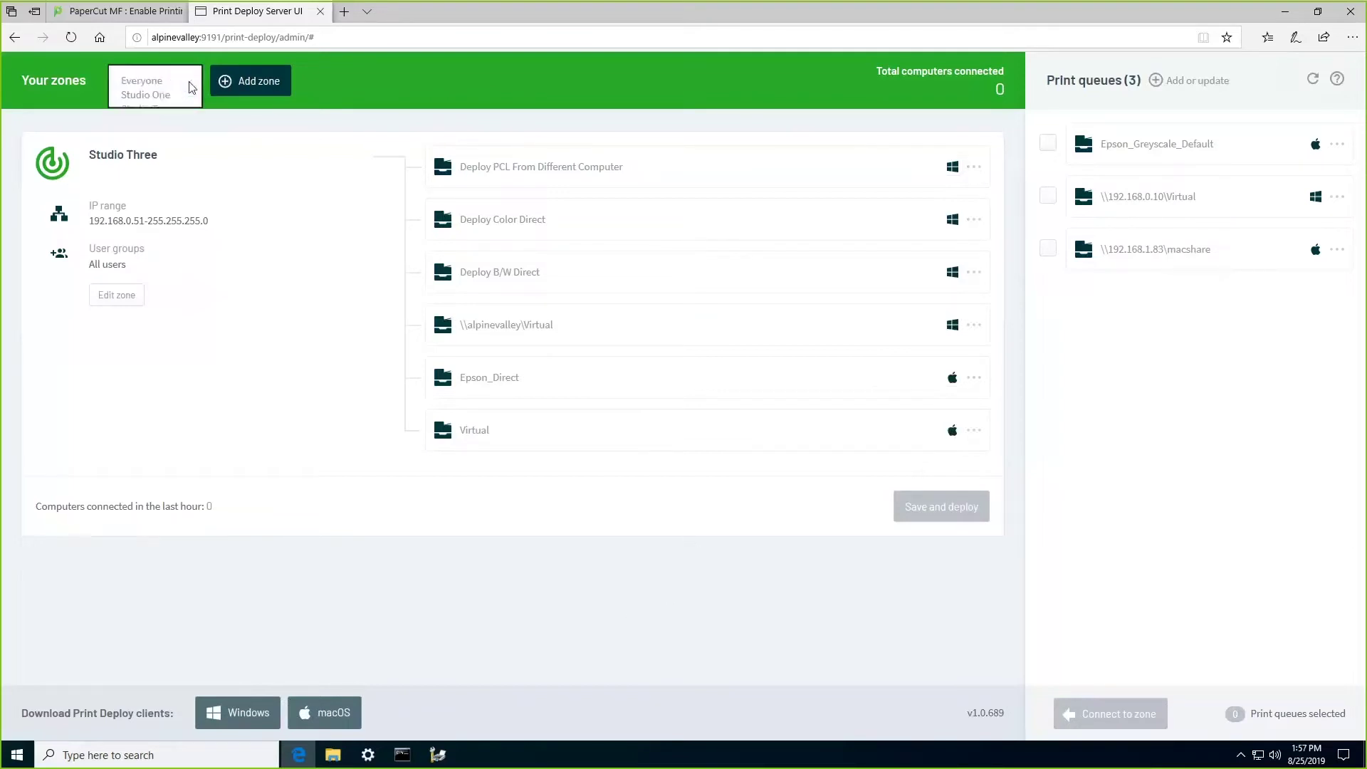
{"action": "left_click", "coordinate": [169, 108]}
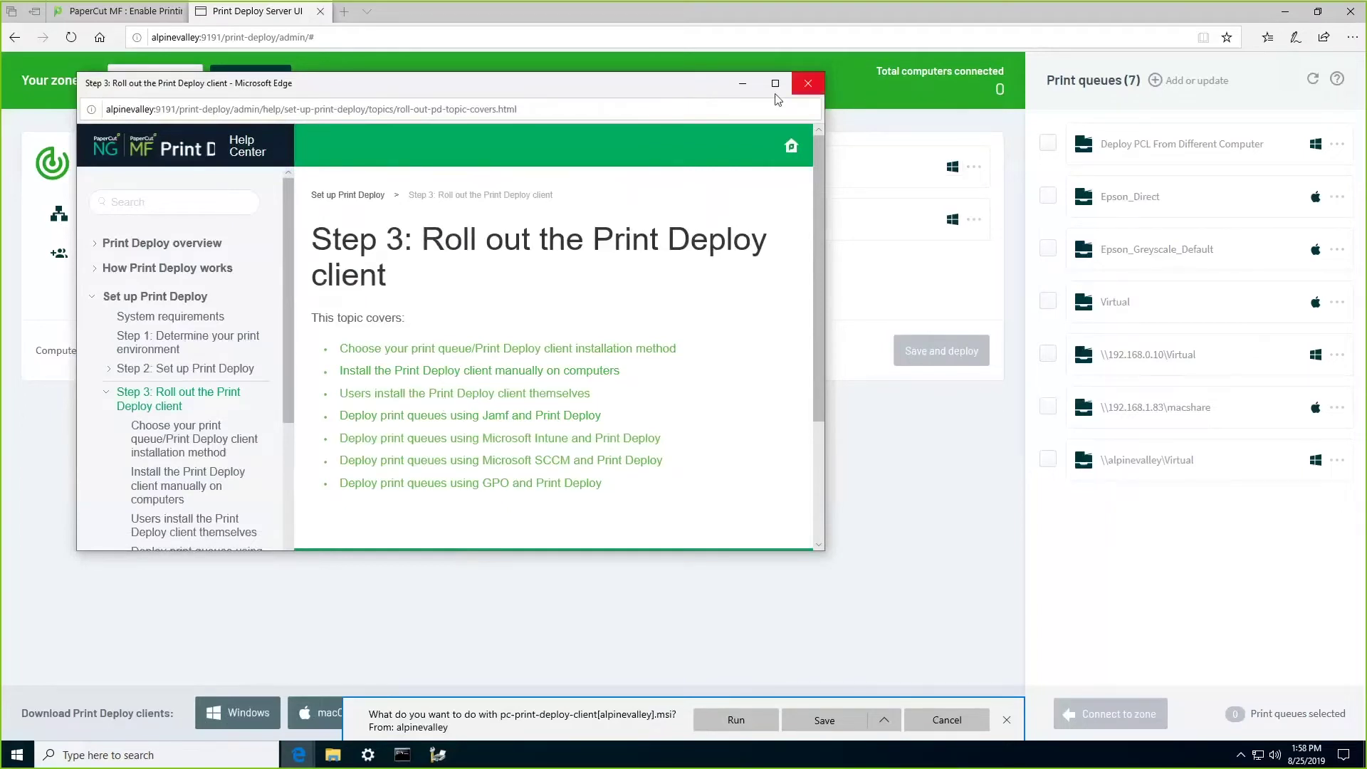
- Close the client rollout help window and save the Windows client installer pc-print-deploy-client[alpinevalley].msi to the Downloads folder
{"action": "left_click", "coordinate": [808, 83]}
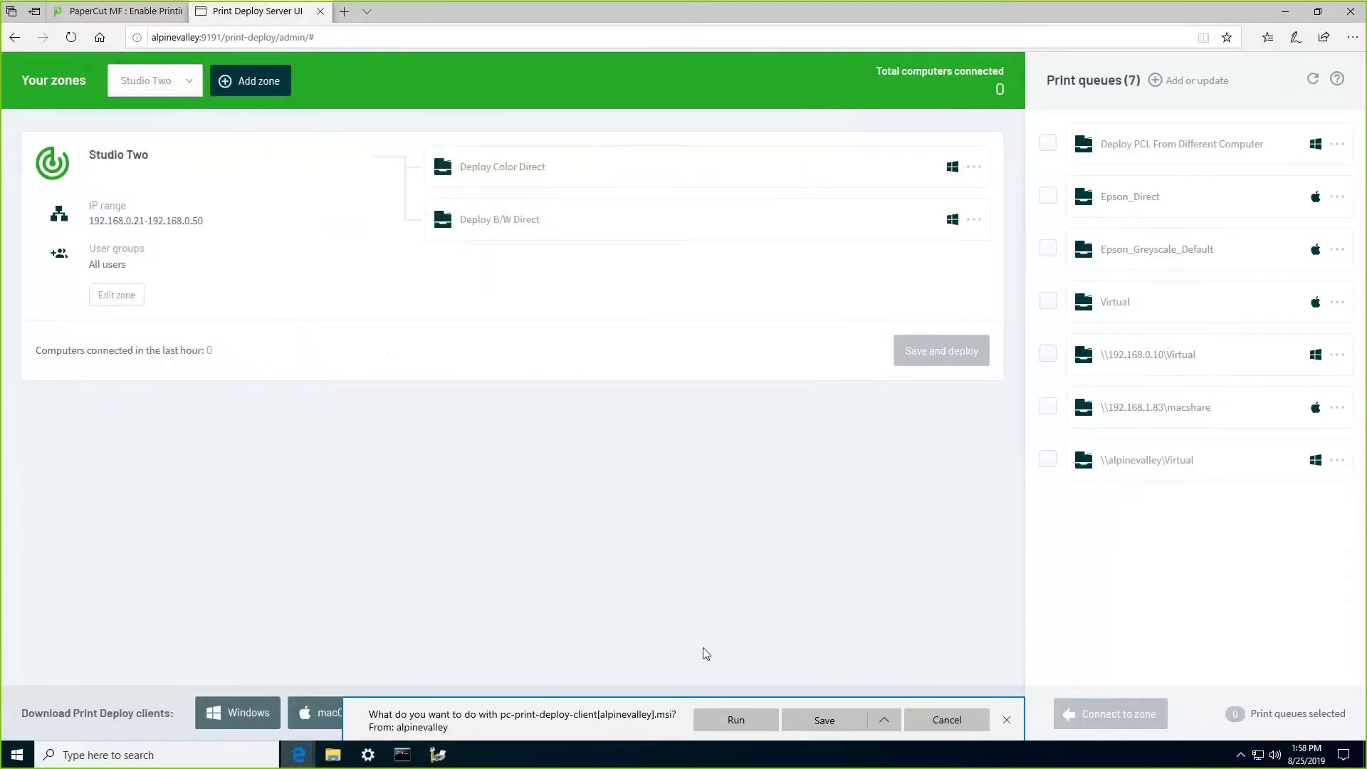
{"action": "left_click", "coordinate": [885, 722]}
{"action": "left_click", "coordinate": [514, 502]}
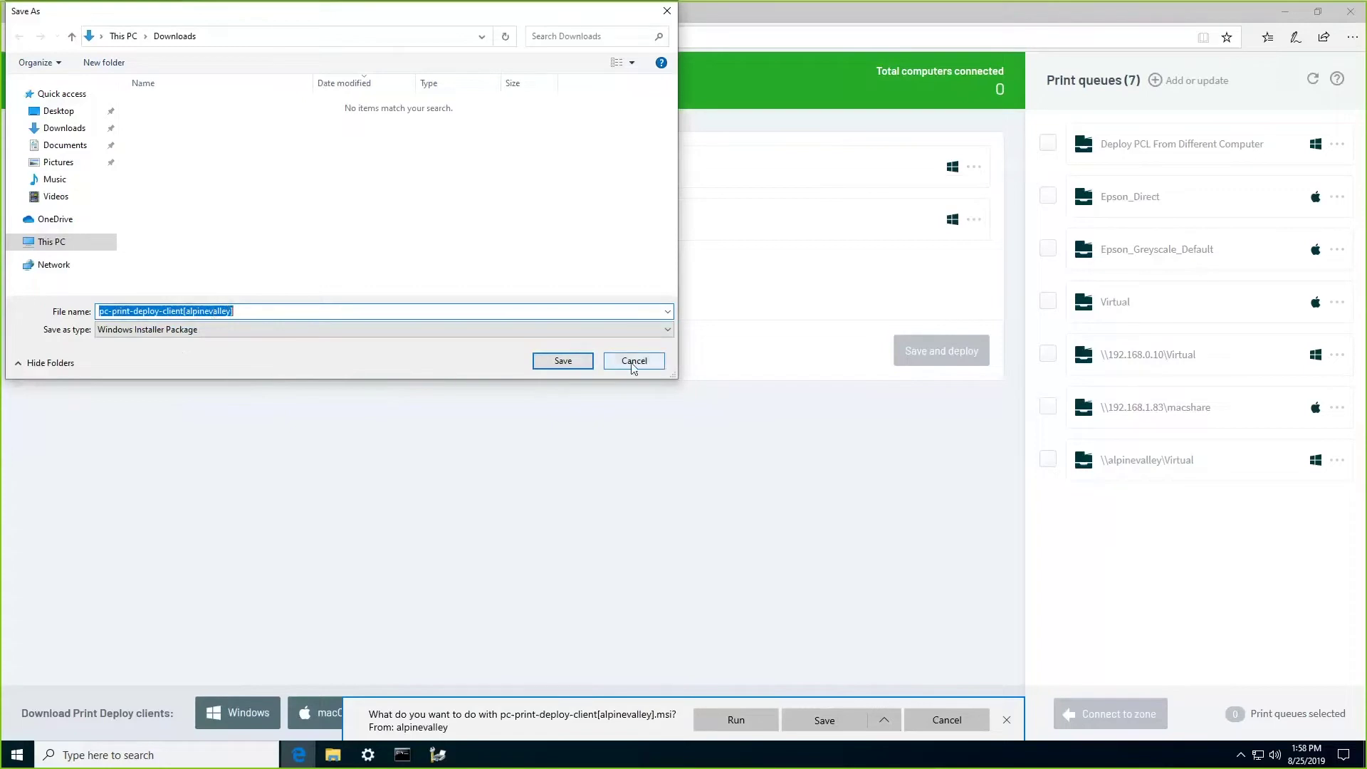
{"action": "left_click", "coordinate": [562, 361]}
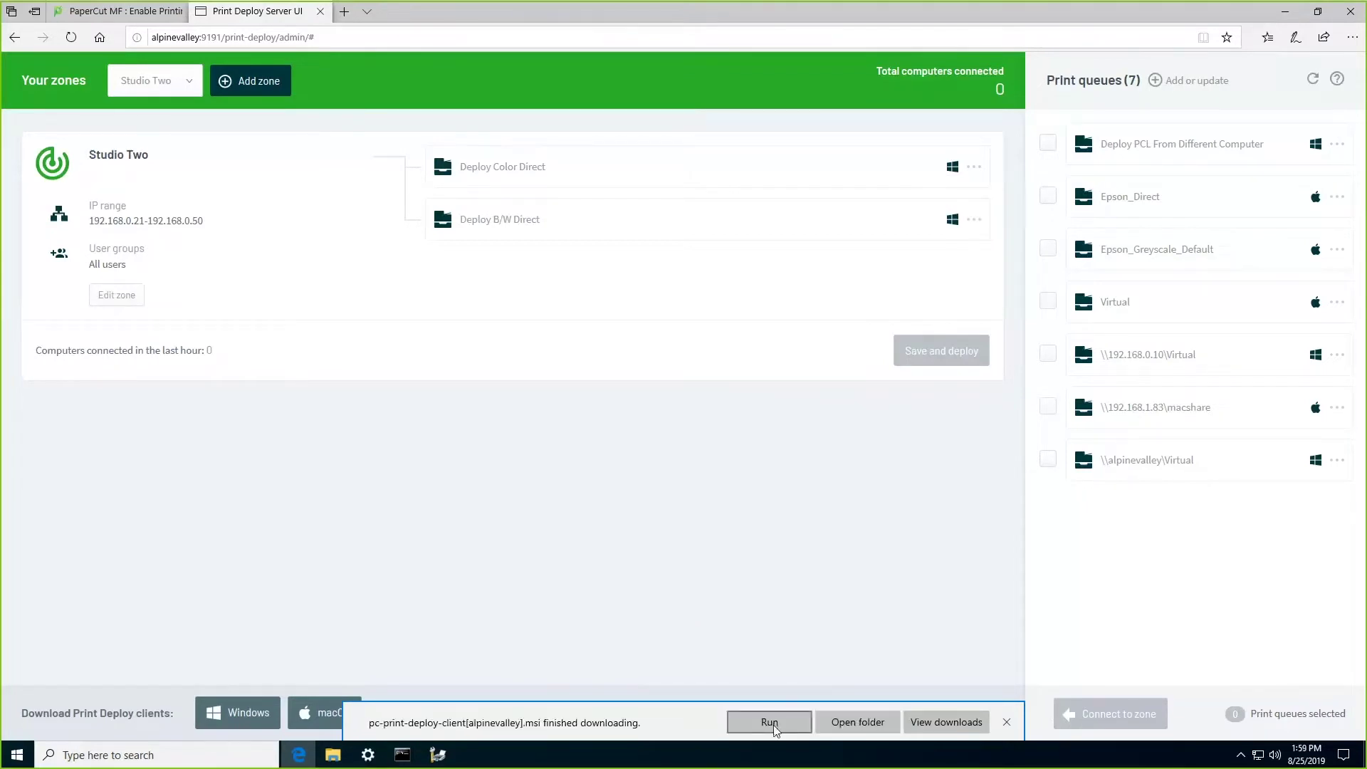
- Run the downloaded Print Deploy client installer, allow it to make changes to the device, and finish the setup wizard
{"action": "left_click", "coordinate": [769, 722]}
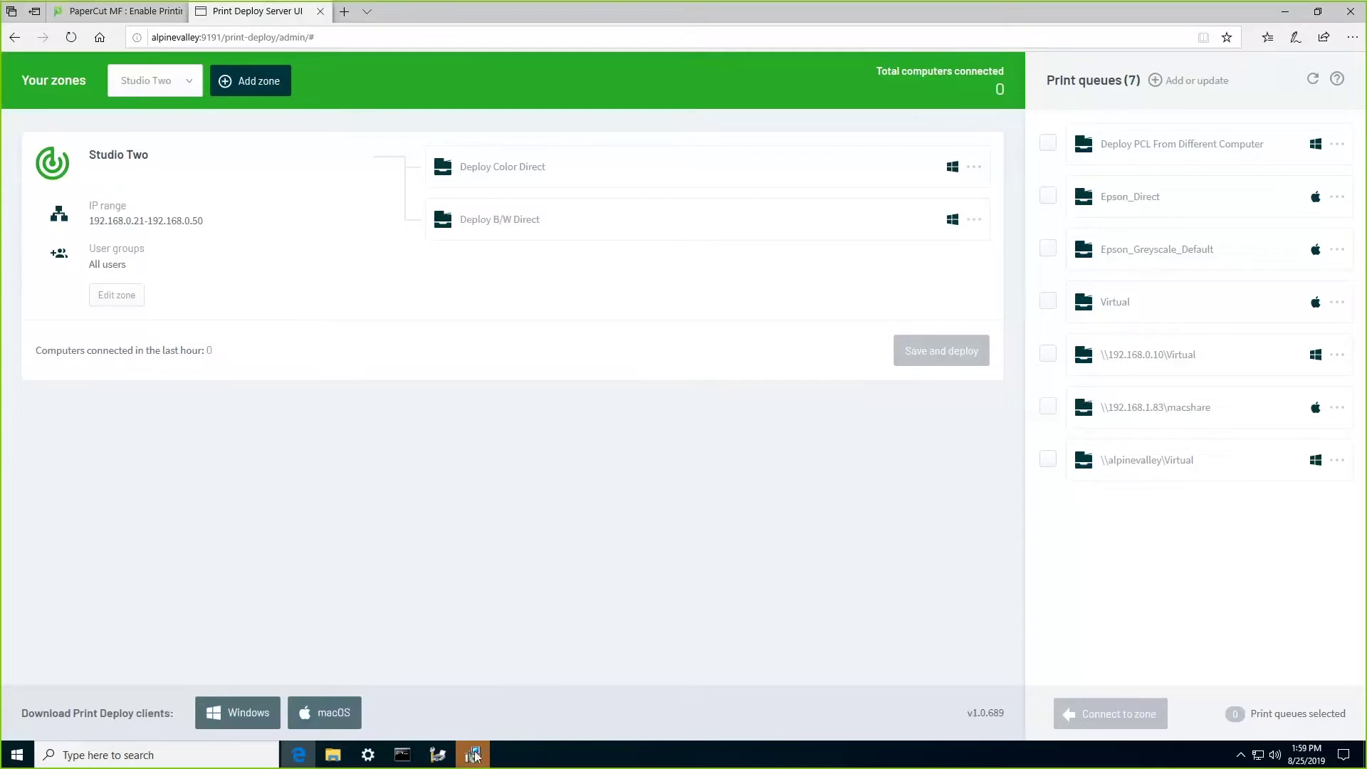
{"action": "left_click", "coordinate": [474, 756]}
{"action": "key", "text": "Return"}
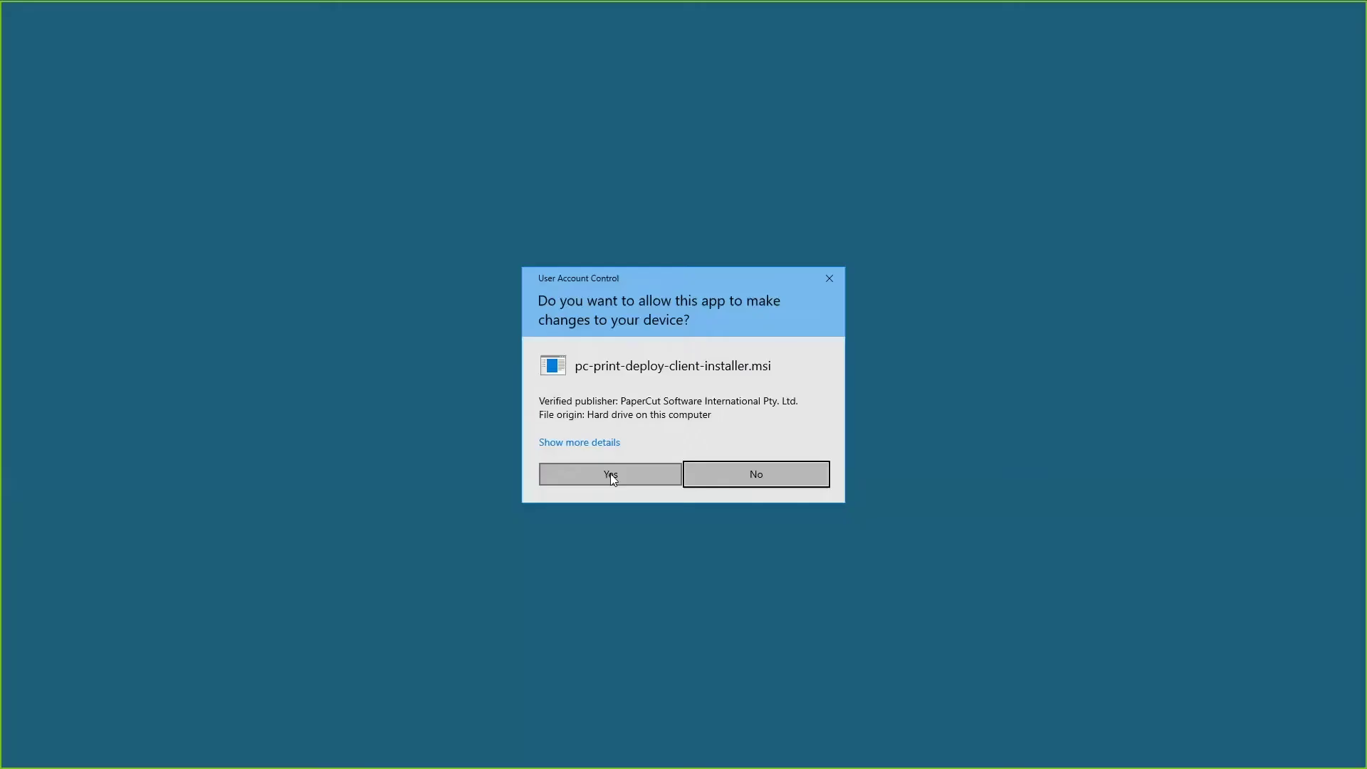
{"action": "left_click", "coordinate": [610, 475]}
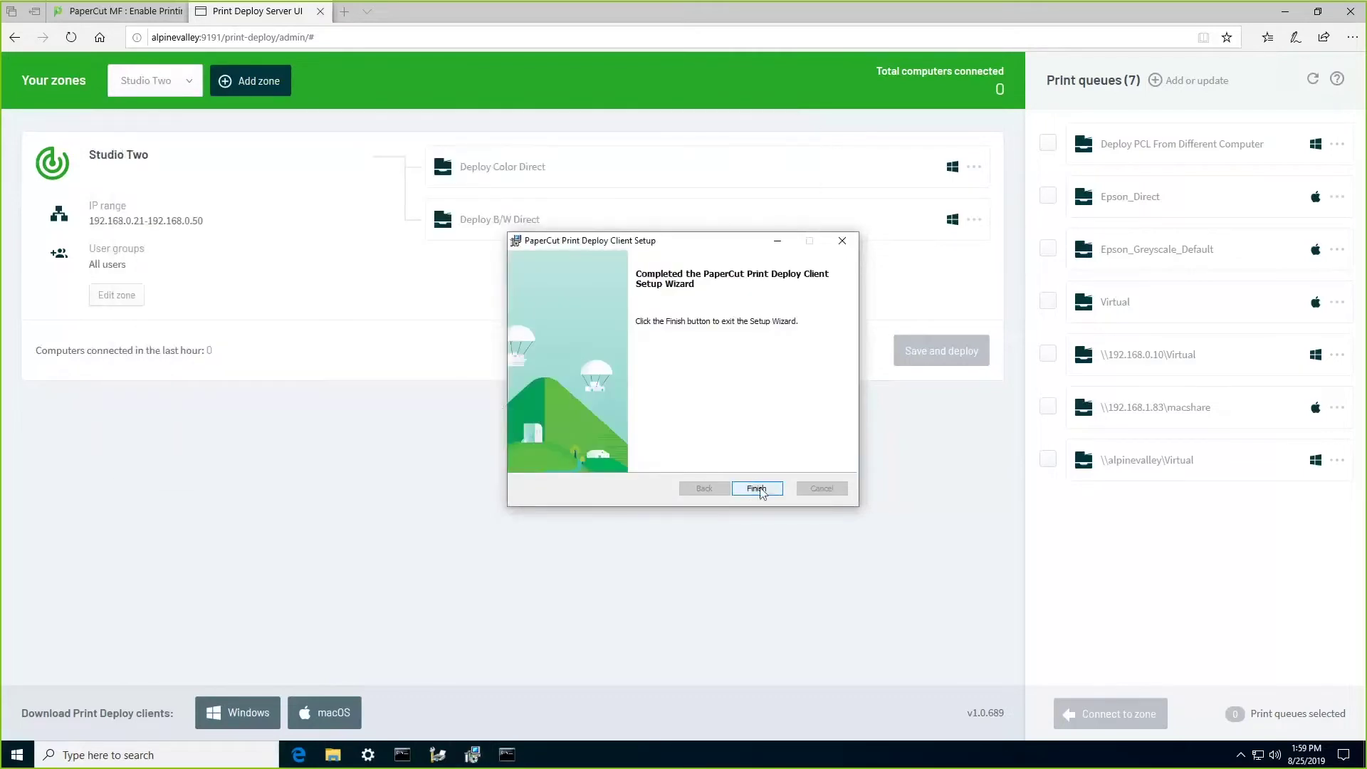
{"action": "left_click", "coordinate": [758, 489]}
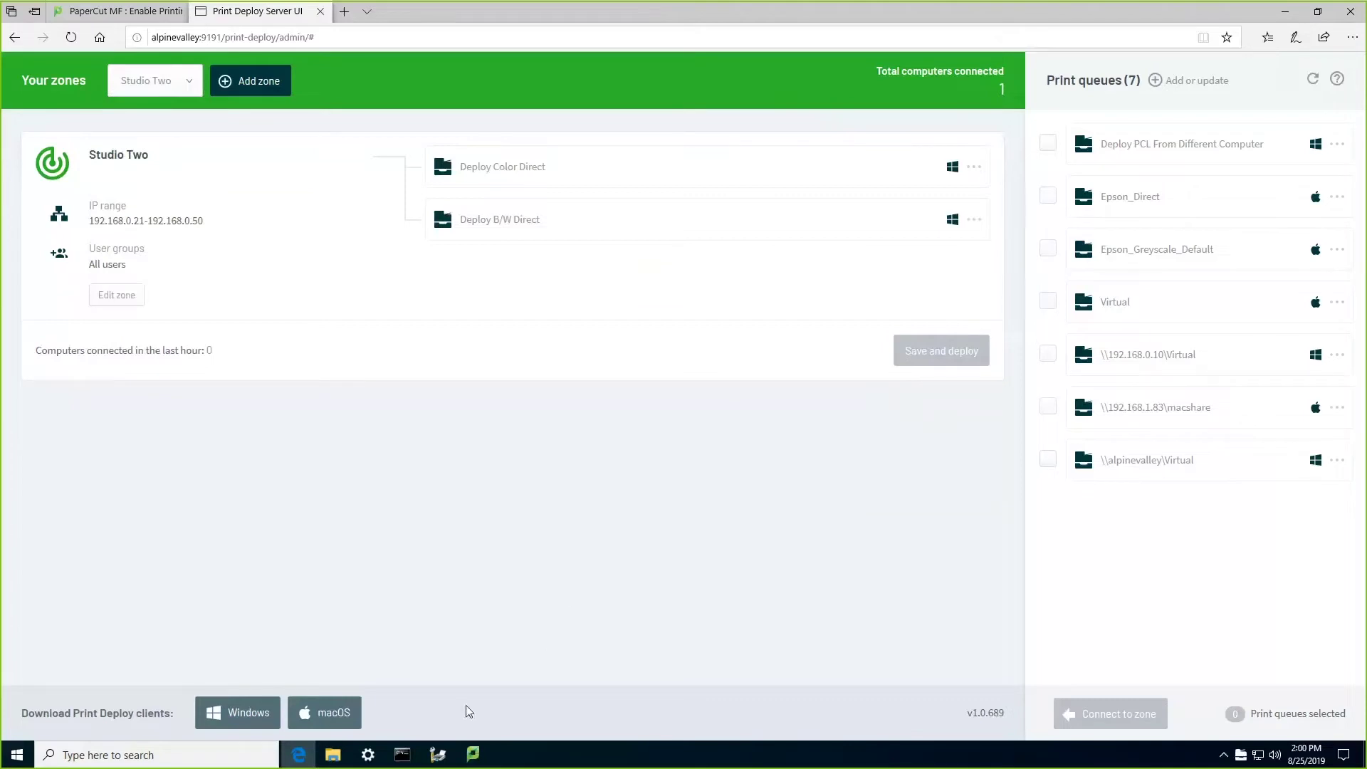
- Sign in to the Print Deploy client with the account username and password to add the printers, and close the sign-in window
{"action": "mouse_move", "coordinate": [475, 751]}
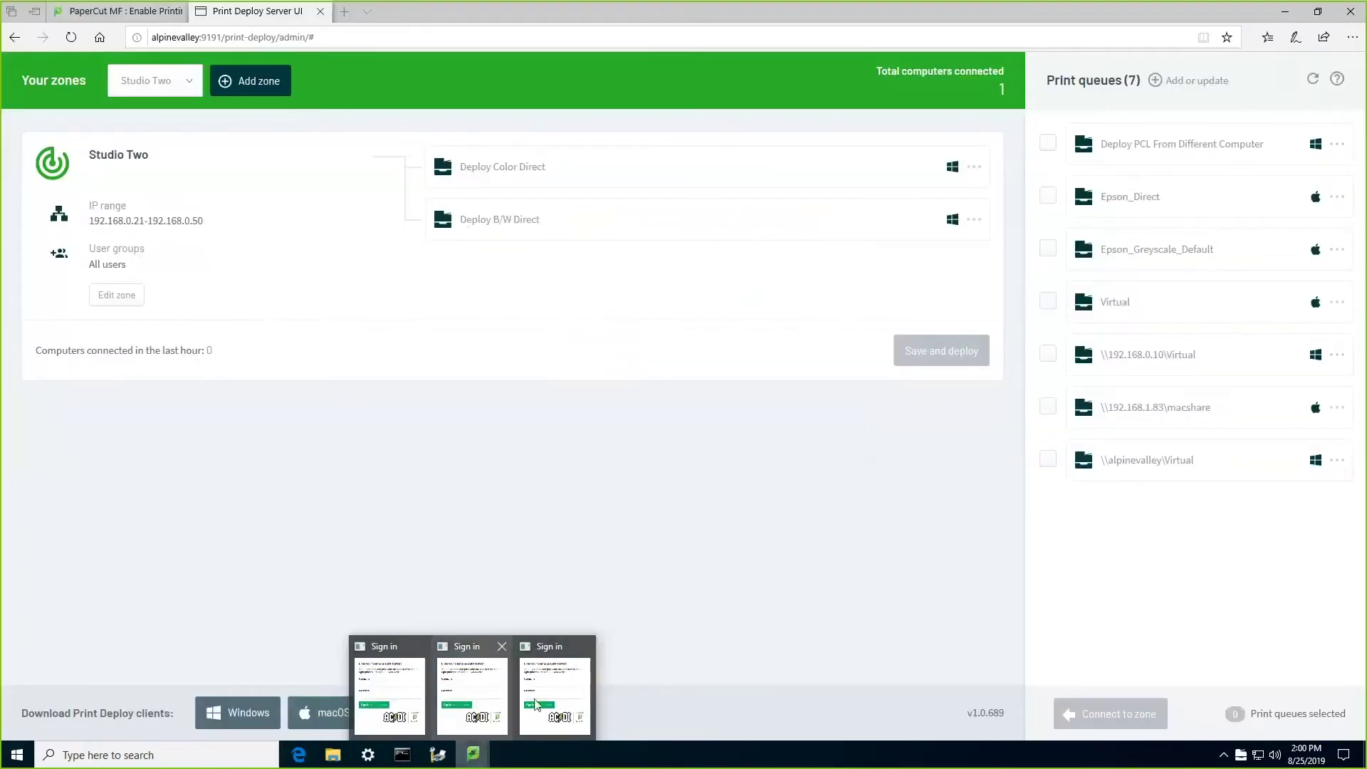
{"action": "left_click", "coordinate": [545, 696]}
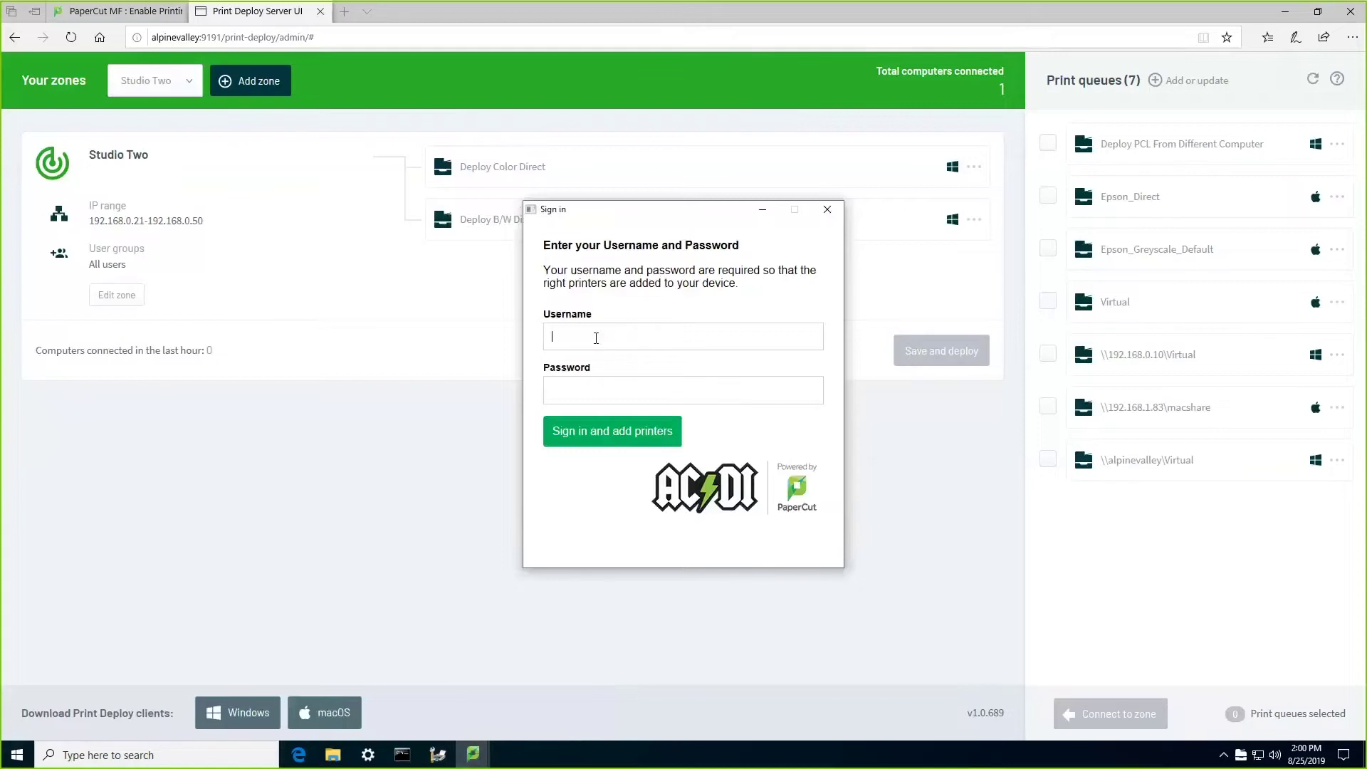
{"action": "type", "text": "ruce"}
{"action": "type", "text": "•••••••"}
{"action": "left_click", "coordinate": [607, 440]}
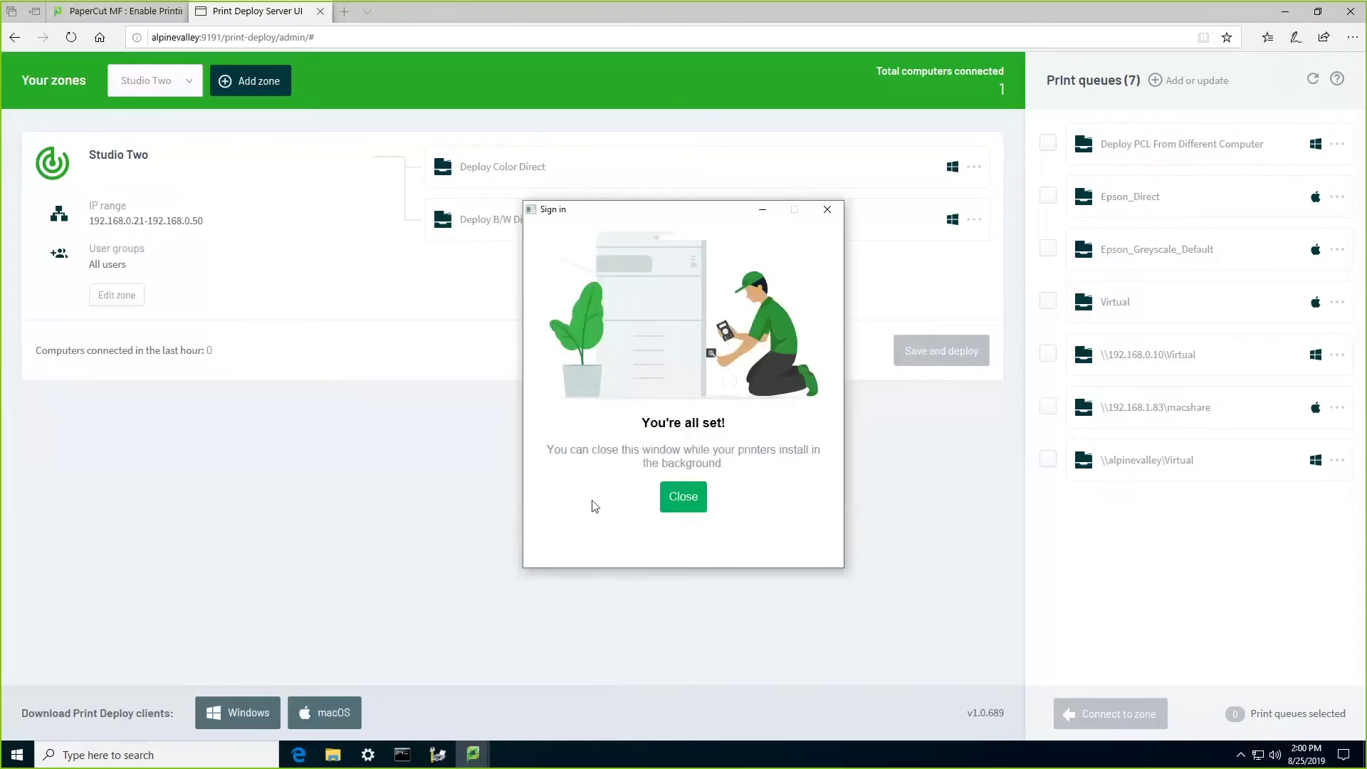
{"action": "left_click", "coordinate": [673, 507]}
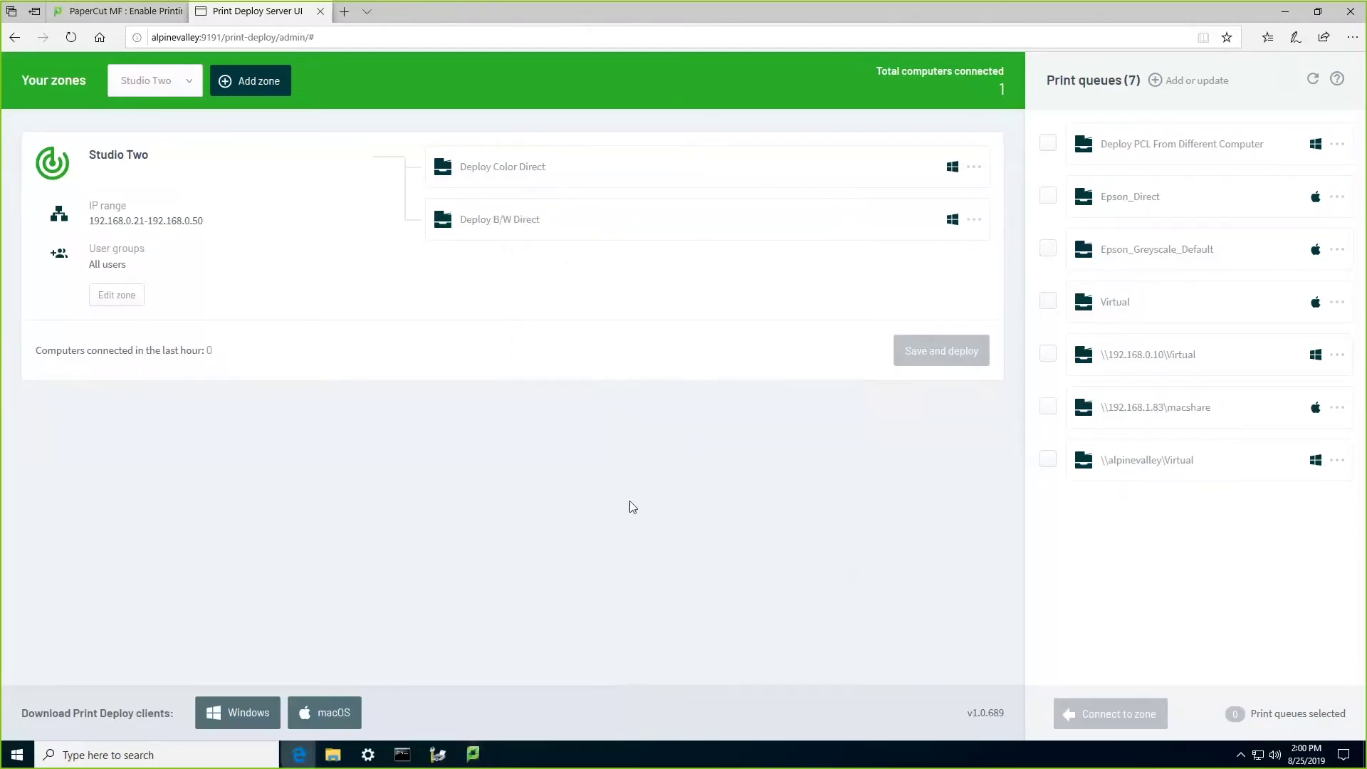
- Switch to Print Management and refresh the local printer list to check for the deployed queues
{"action": "left_click", "coordinate": [437, 754]}
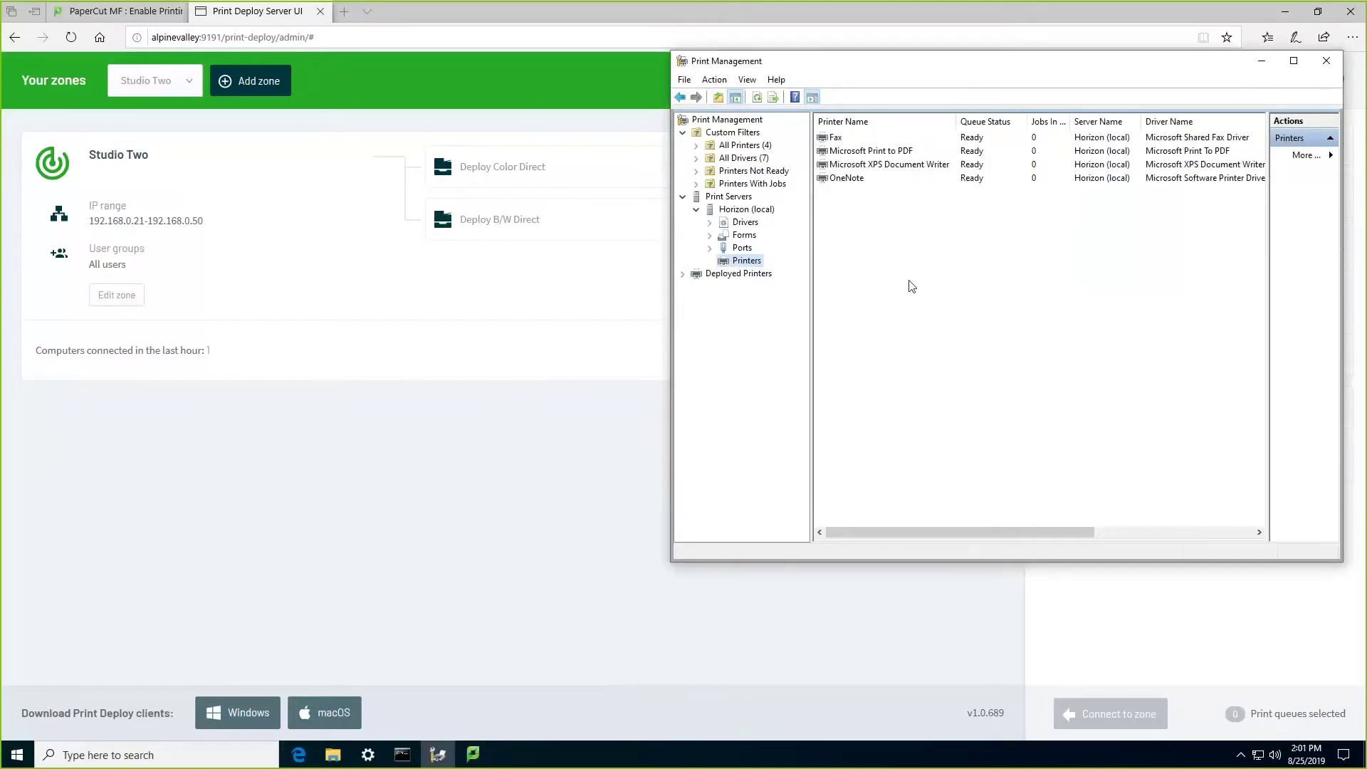
{"action": "right_click", "coordinate": [863, 236]}
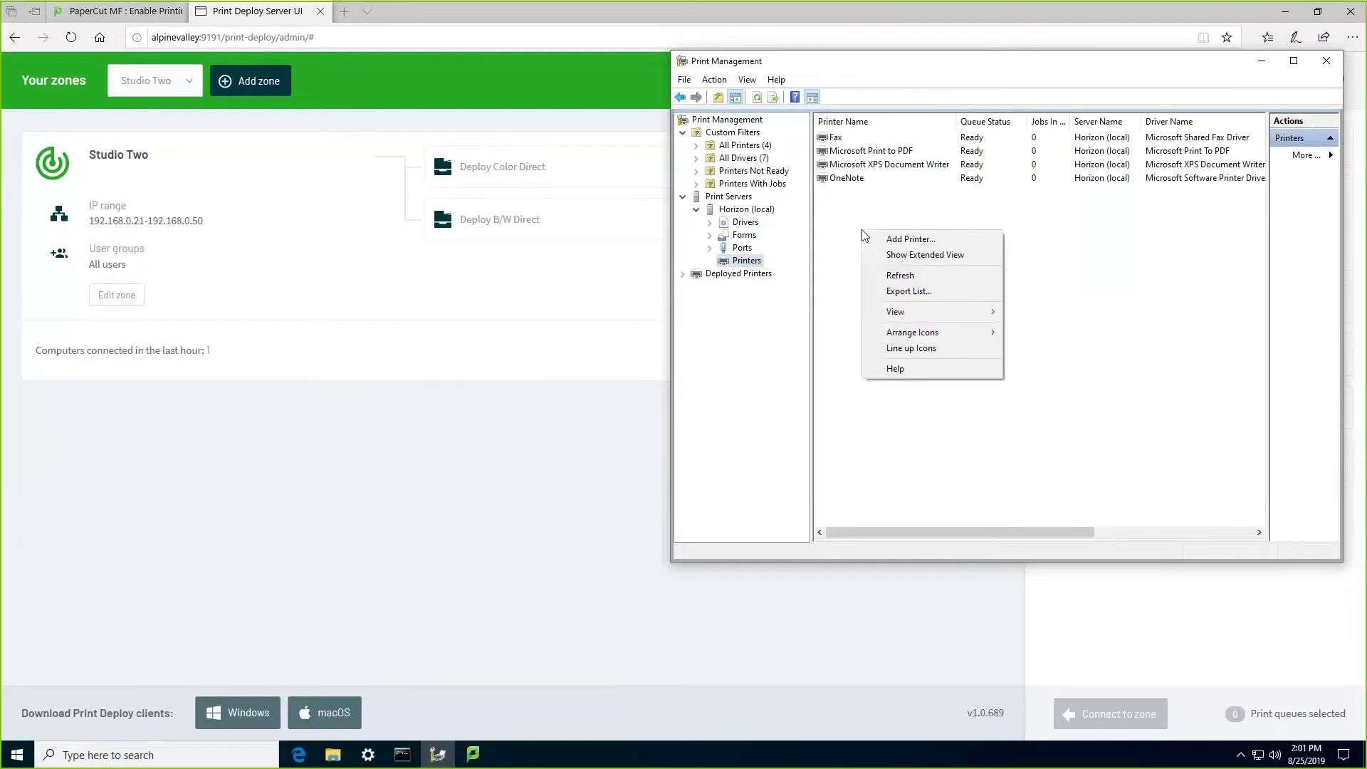
{"action": "left_click", "coordinate": [898, 276]}
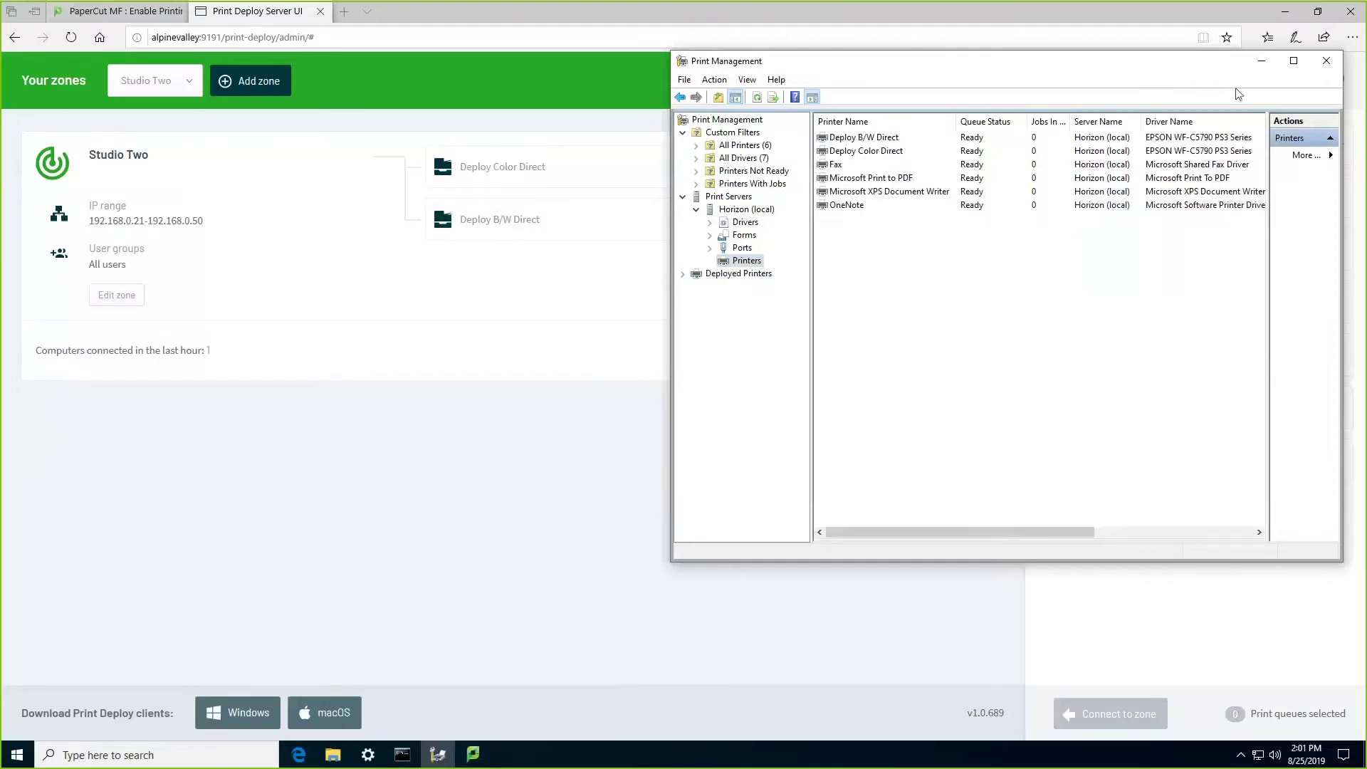
- Check the printers offered for printing the Print Deploy page, cancel printing, and view the Print Deploy client's printer refresh option
{"action": "left_click", "coordinate": [1352, 41]}
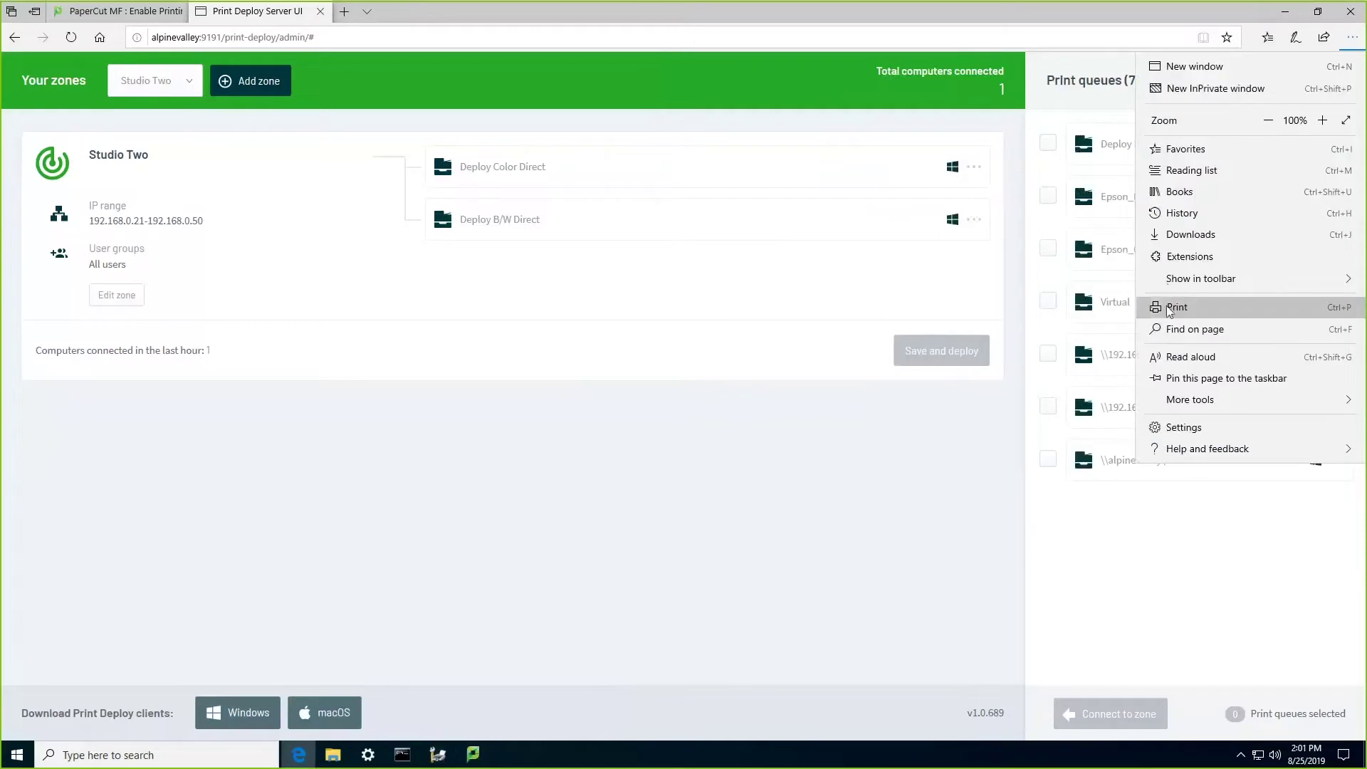
{"action": "left_click", "coordinate": [1175, 307]}
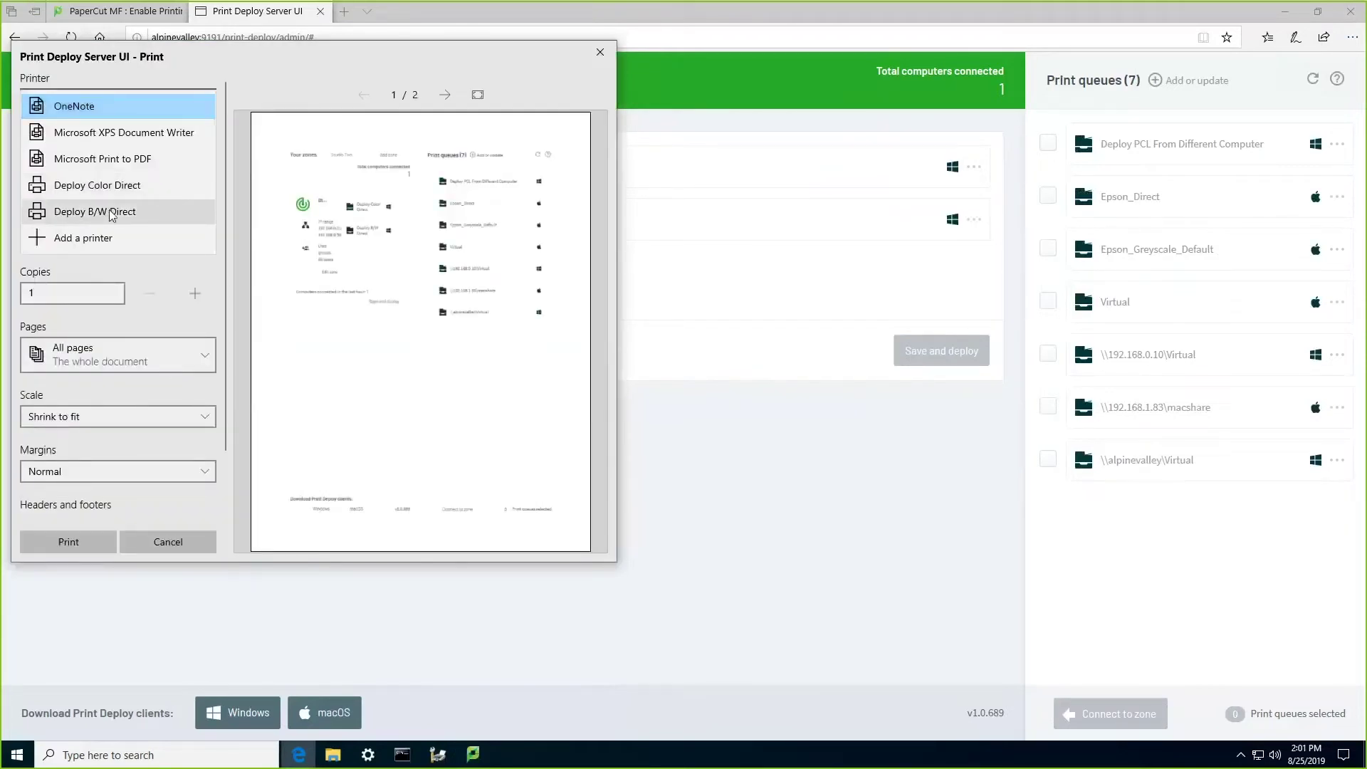
{"action": "left_click", "coordinate": [165, 543]}
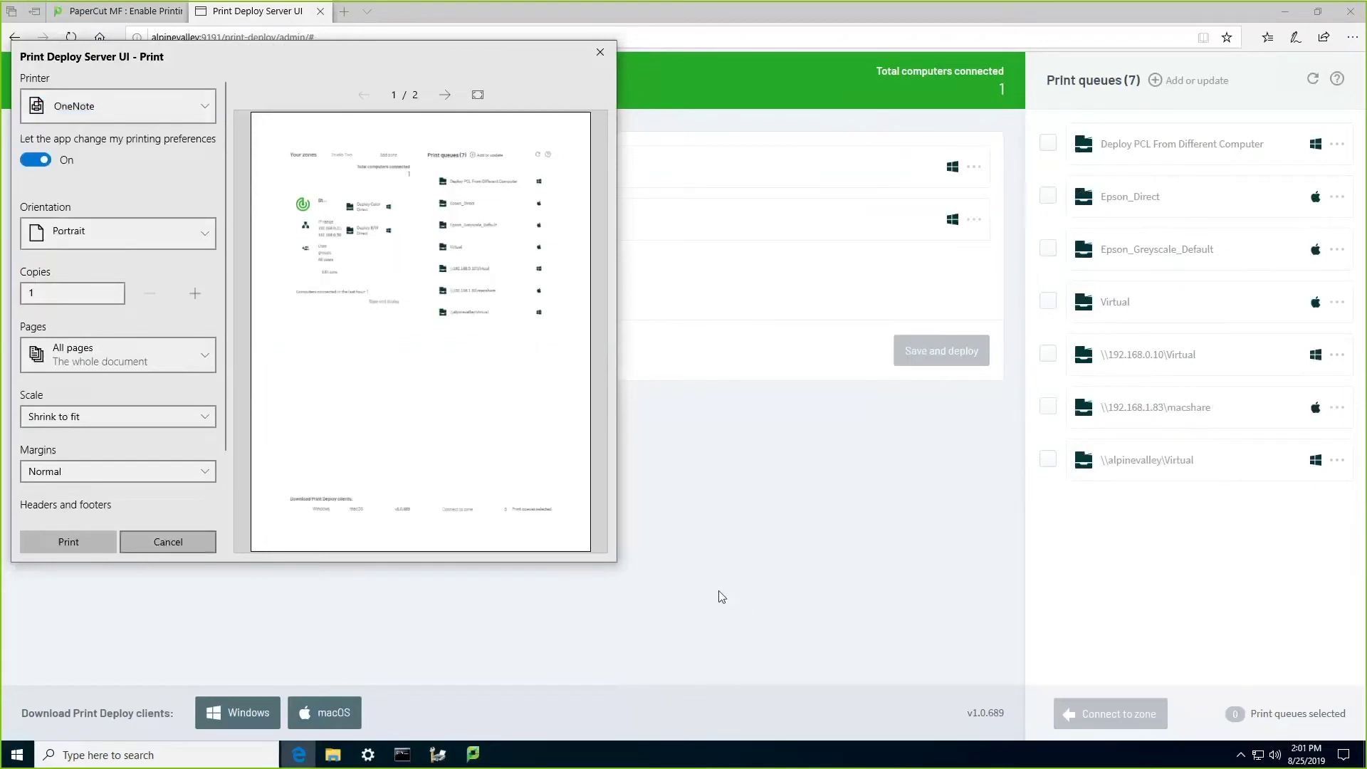
{"action": "left_click", "coordinate": [189, 540]}
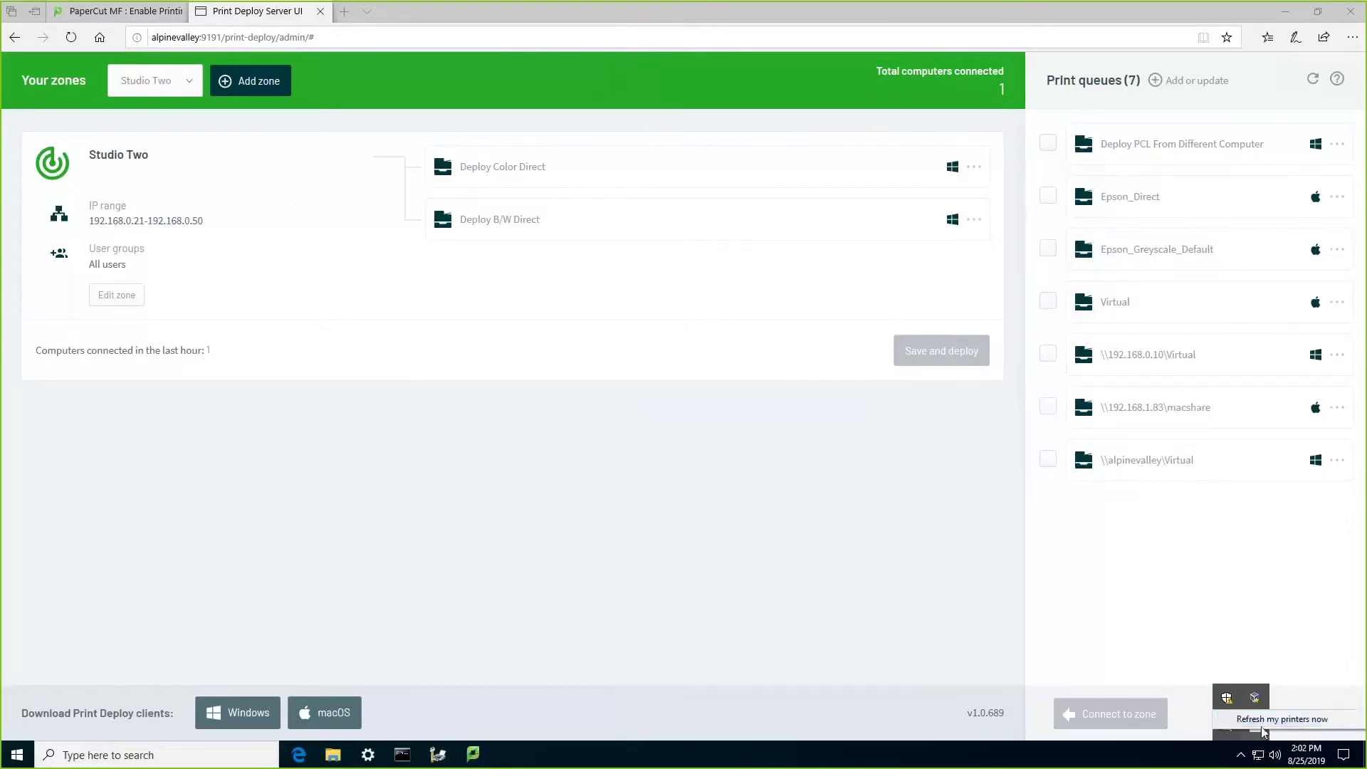
{"action": "left_click", "coordinate": [1129, 763]}
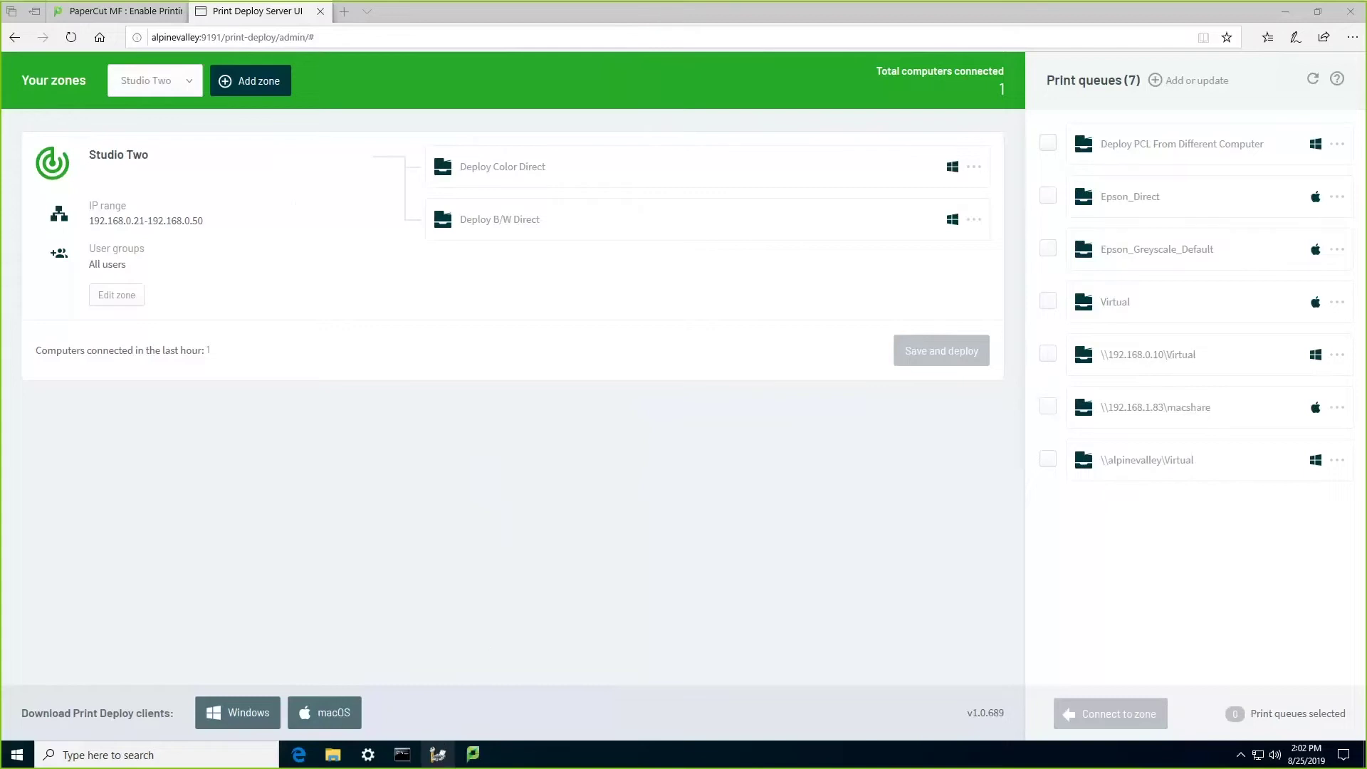
- In Print Management, open the properties of the Deploy B/W Direct printer and check the color setting in its printing preferences
{"action": "left_click", "coordinate": [438, 754]}
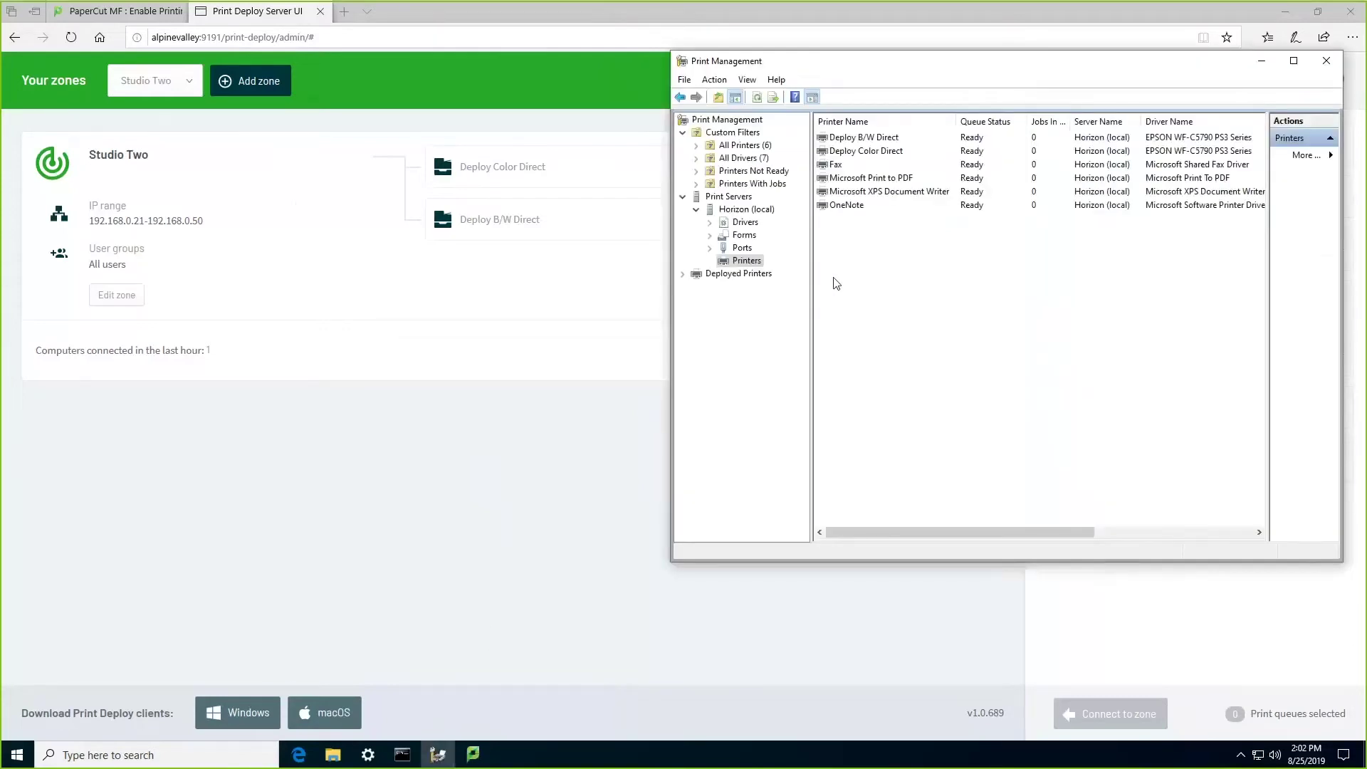
{"action": "left_click", "coordinate": [873, 139]}
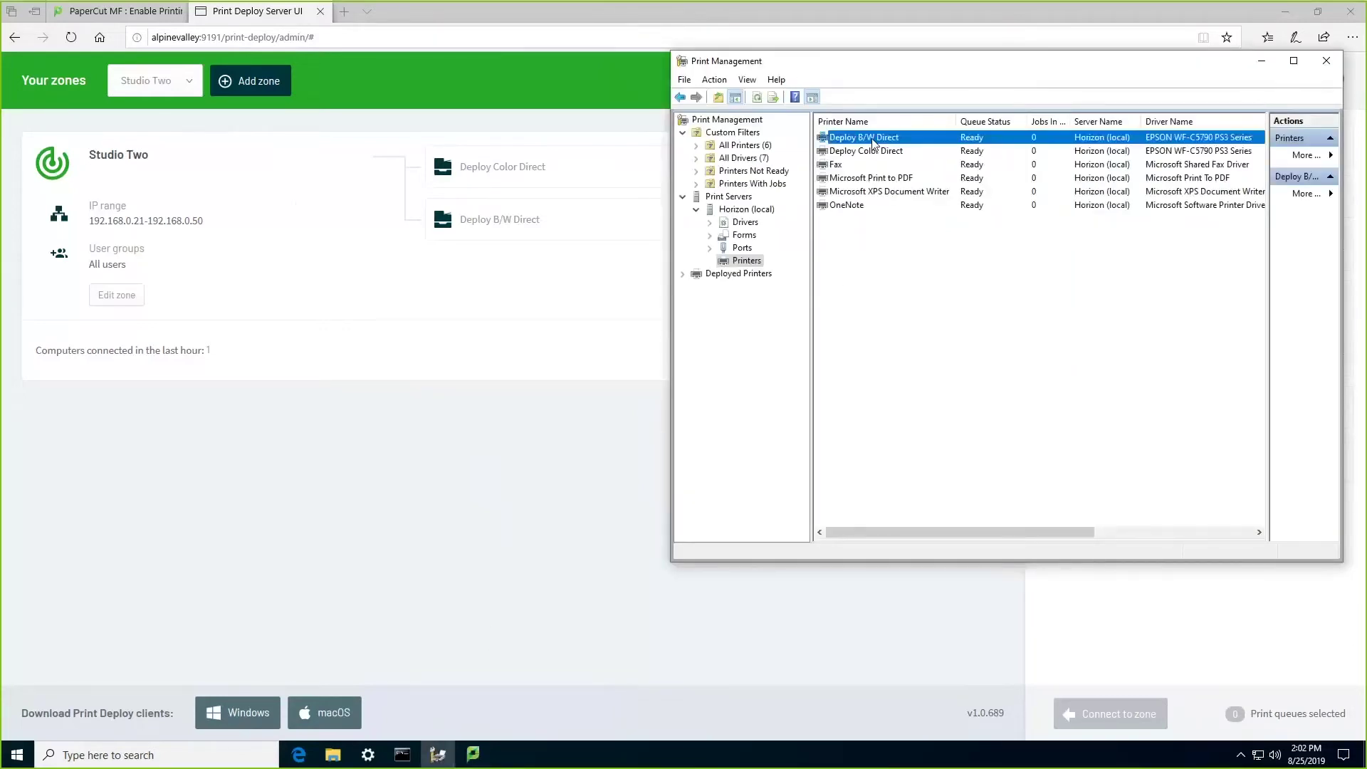
{"action": "right_click", "coordinate": [873, 142]}
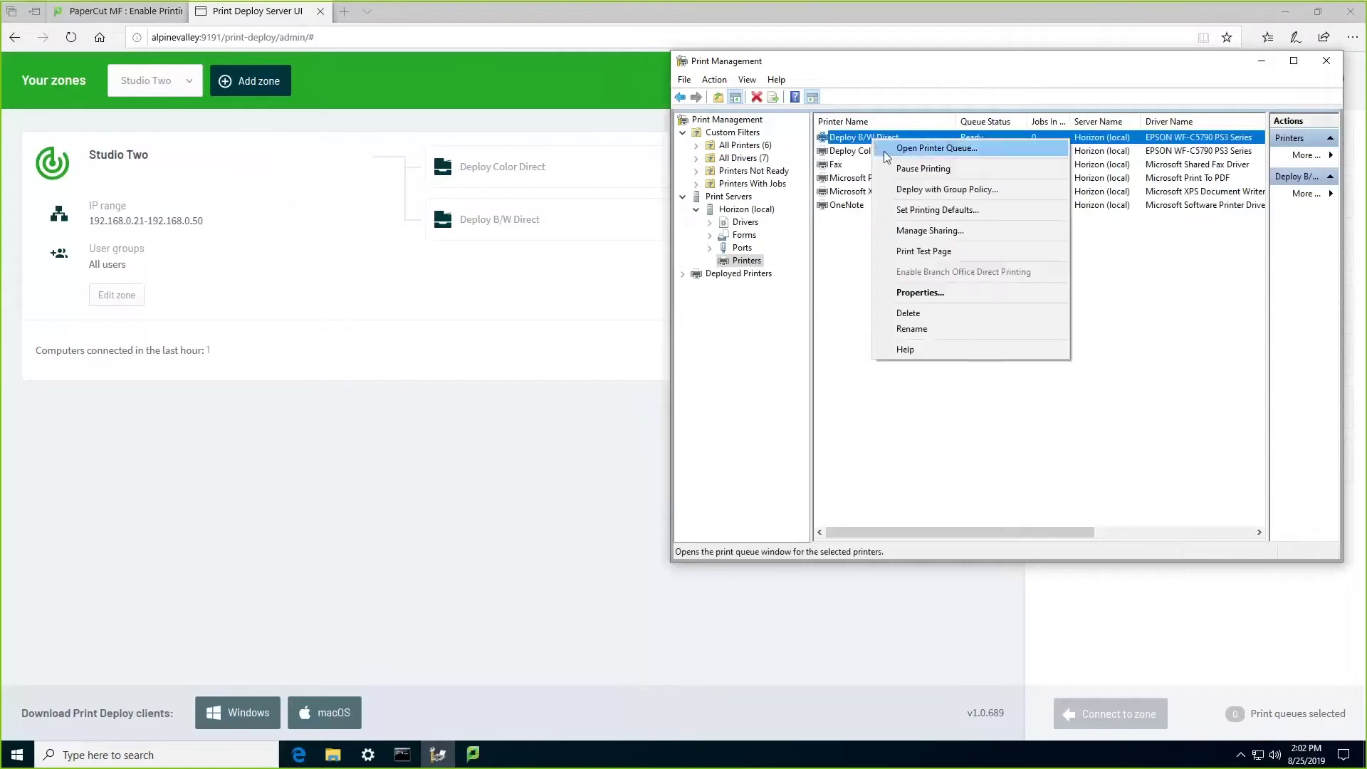
{"action": "left_click", "coordinate": [914, 293]}
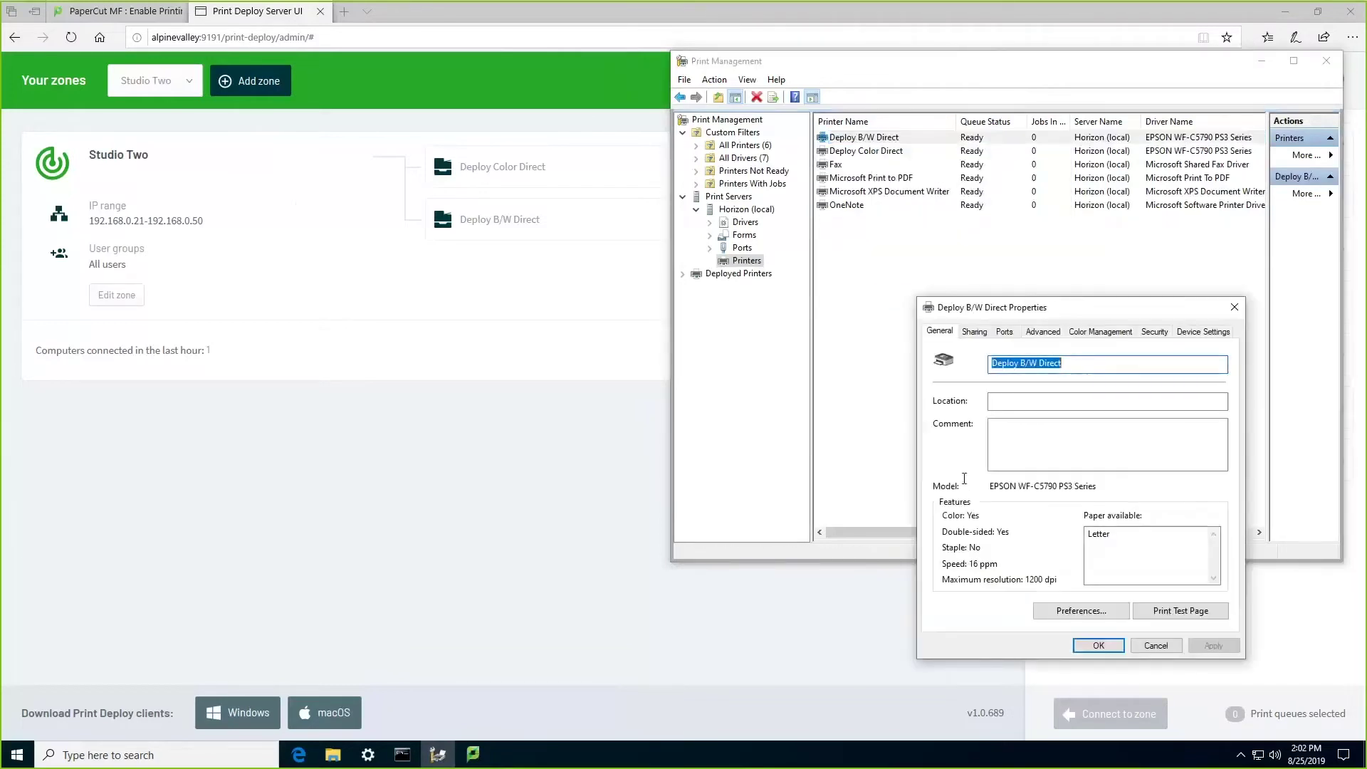
{"action": "left_click", "coordinate": [1076, 615]}
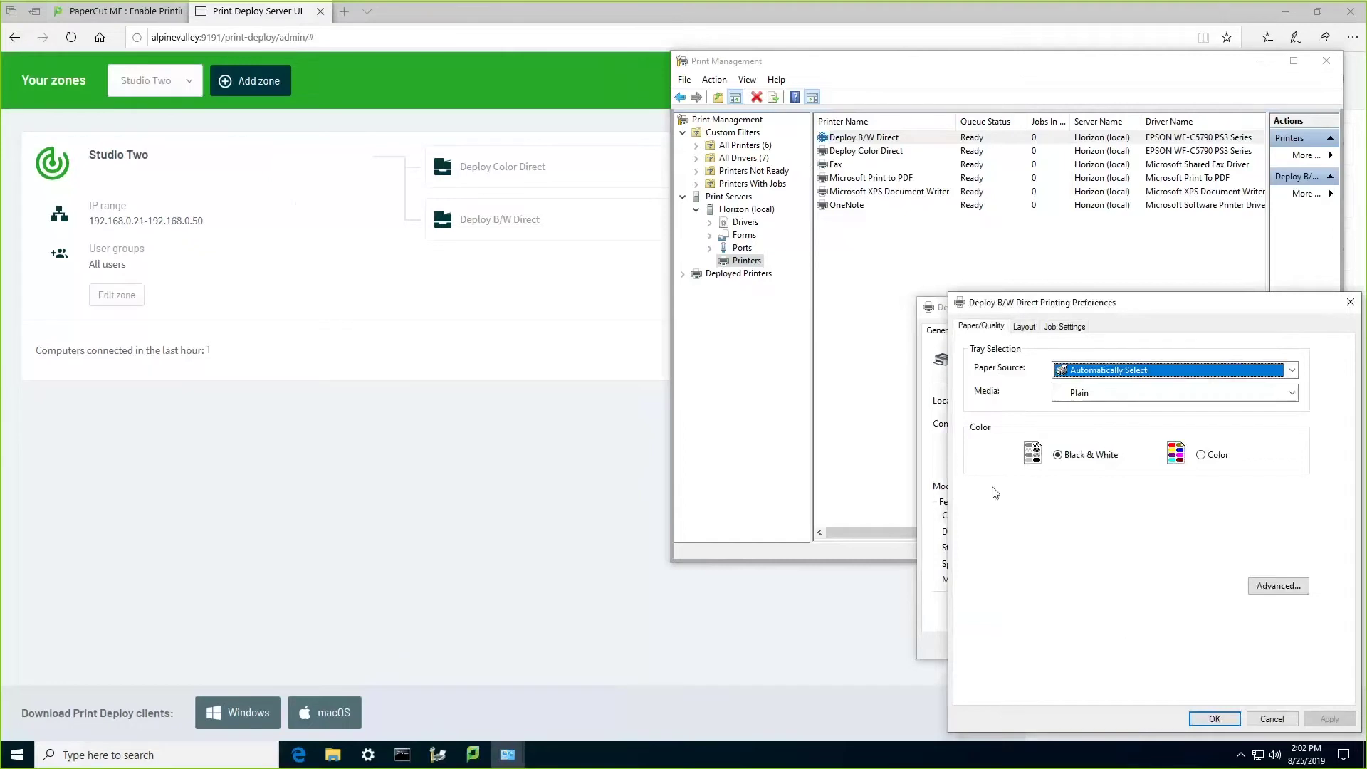
{"action": "left_click", "coordinate": [1215, 719]}
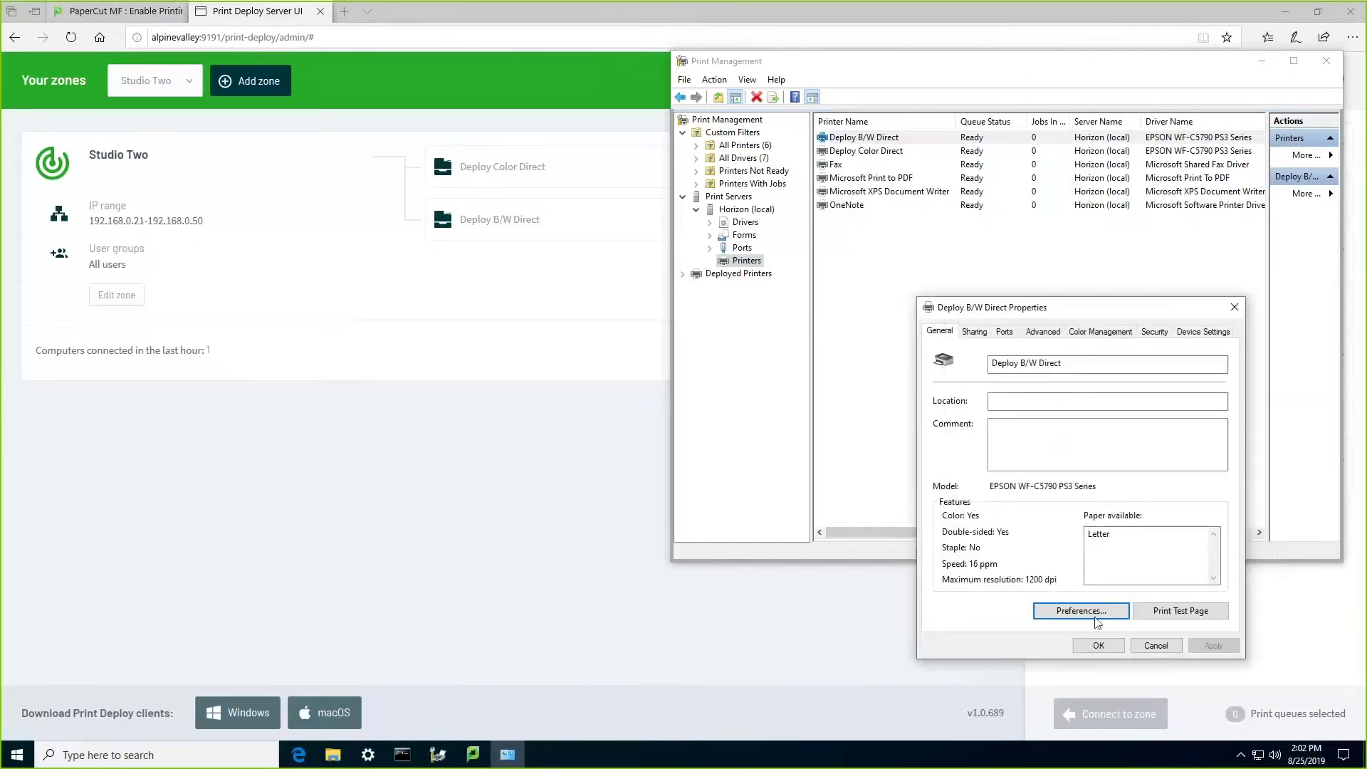
- Review the advanced properties and printing defaults of the Deploy B/W Direct printer and close its properties
{"action": "left_click", "coordinate": [1043, 333]}
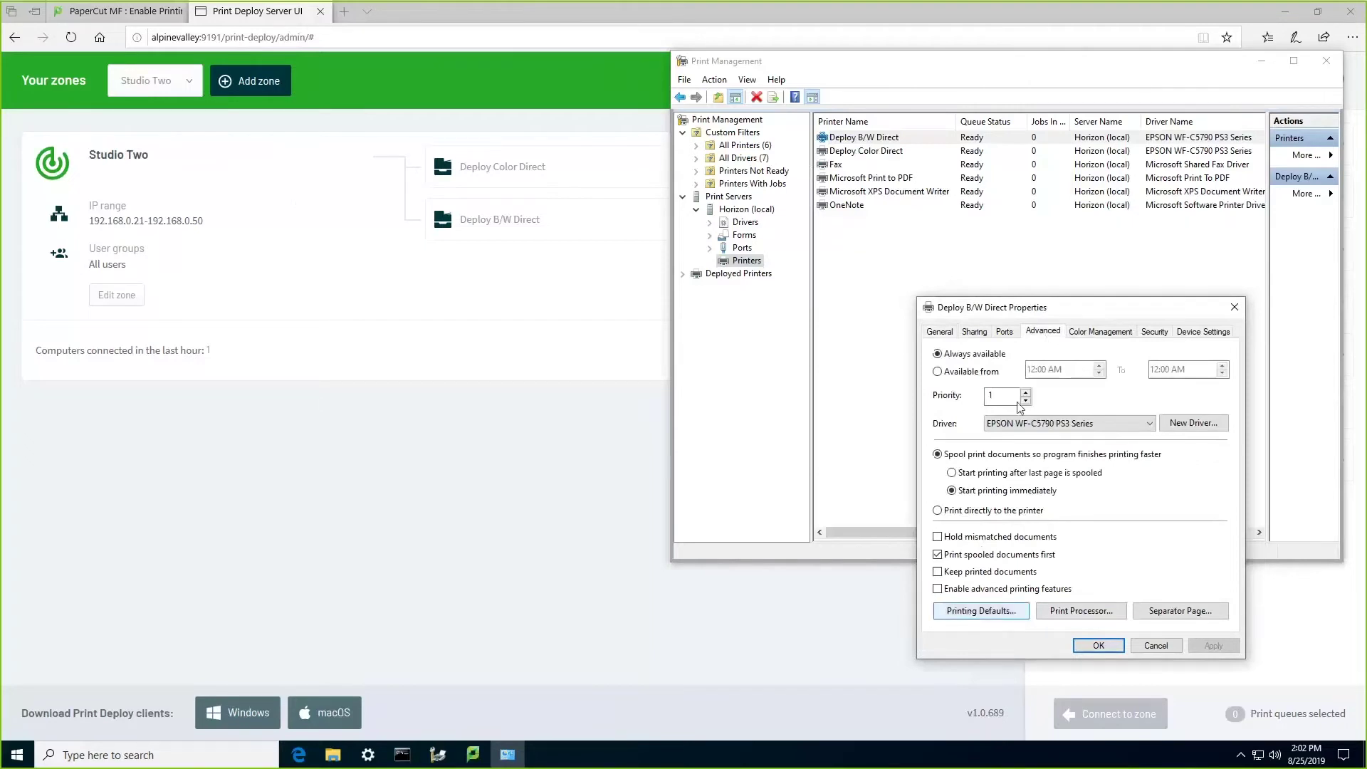
{"action": "left_click", "coordinate": [980, 617]}
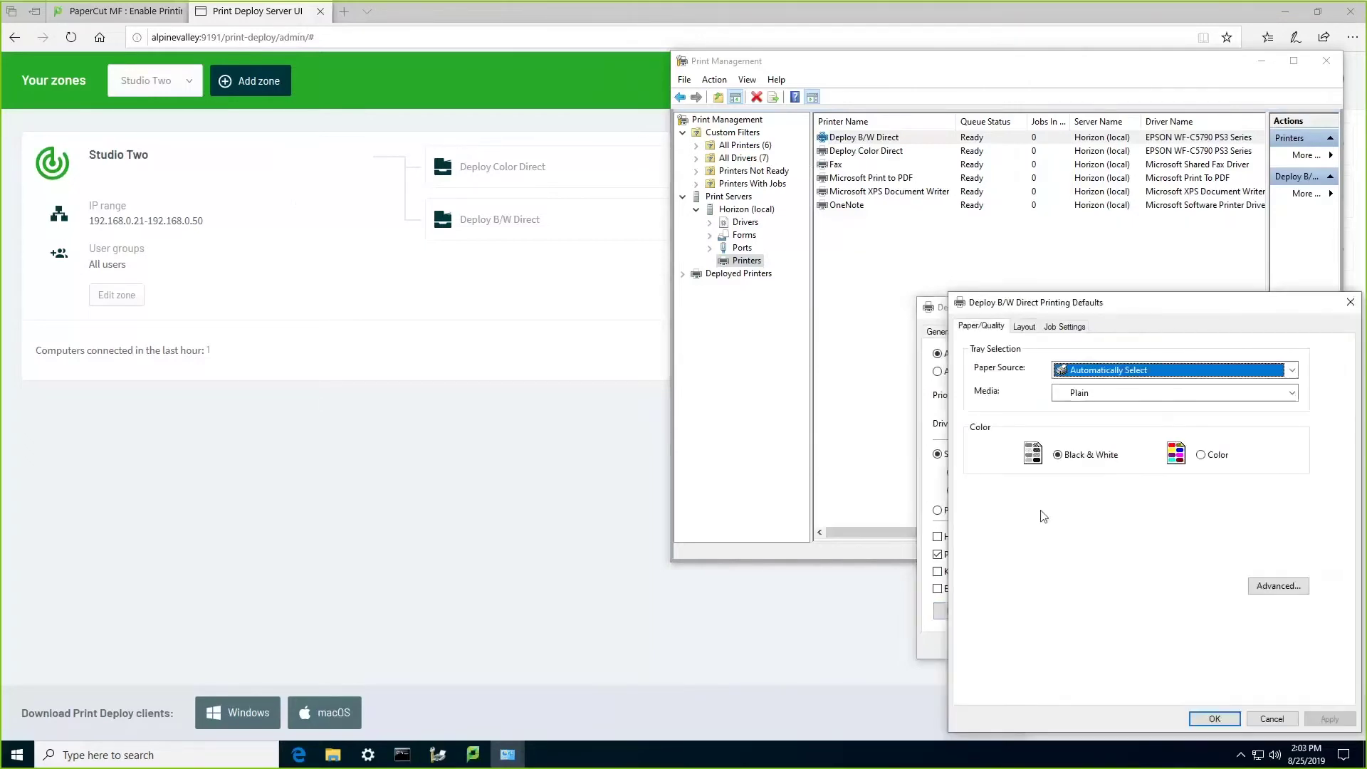
{"action": "left_click", "coordinate": [1214, 719]}
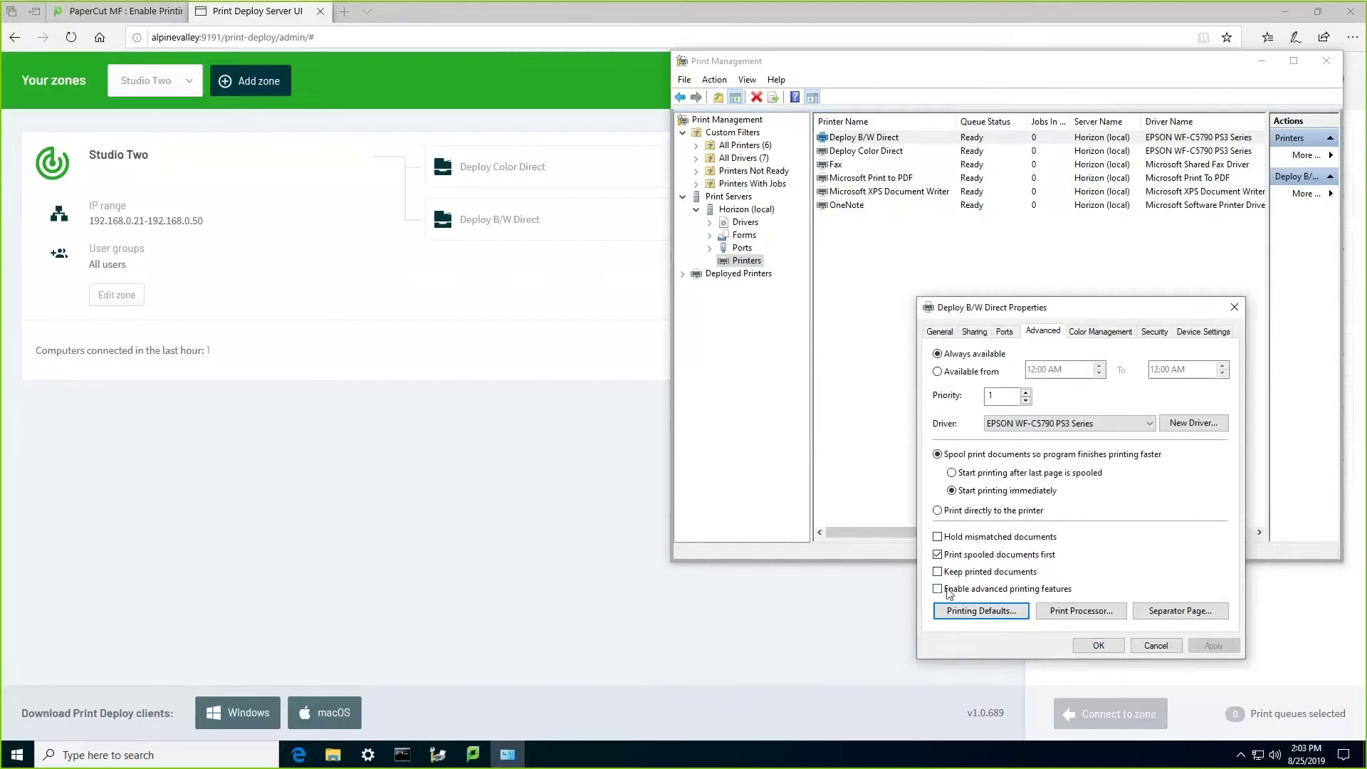
{"action": "left_click", "coordinate": [1102, 647]}
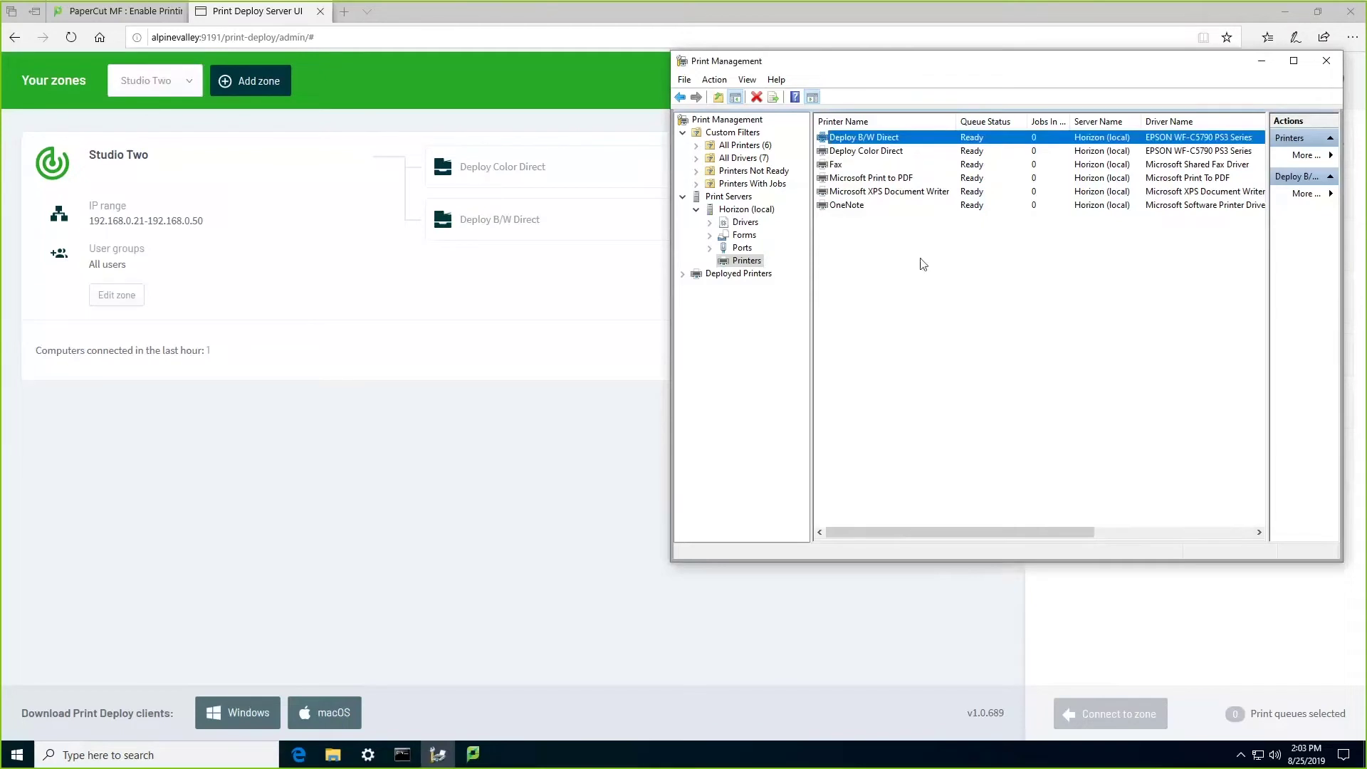
- Examine the port assigned to the Deploy B/W Direct printer, widening the port name column, and close the properties
{"action": "right_click", "coordinate": [859, 139]}
{"action": "left_click", "coordinate": [905, 290]}
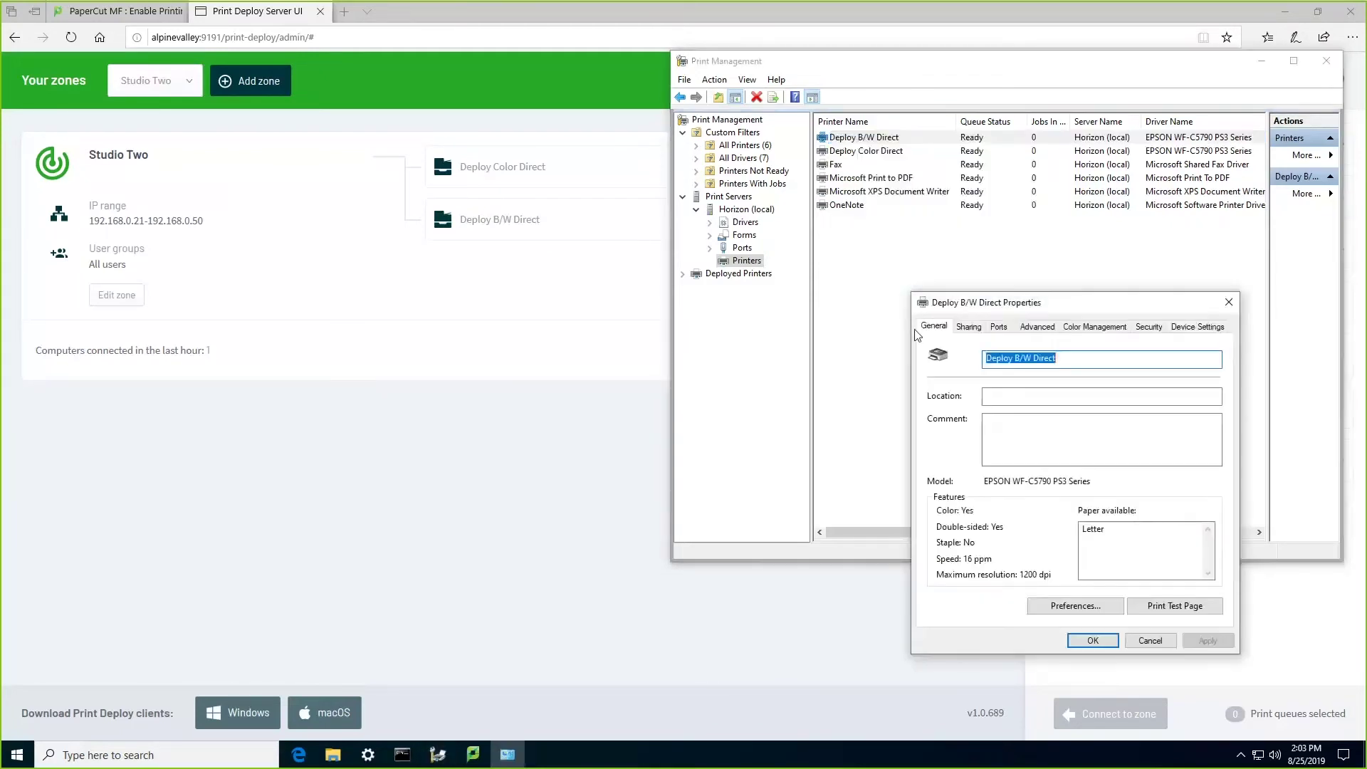
{"action": "left_click", "coordinate": [999, 327]}
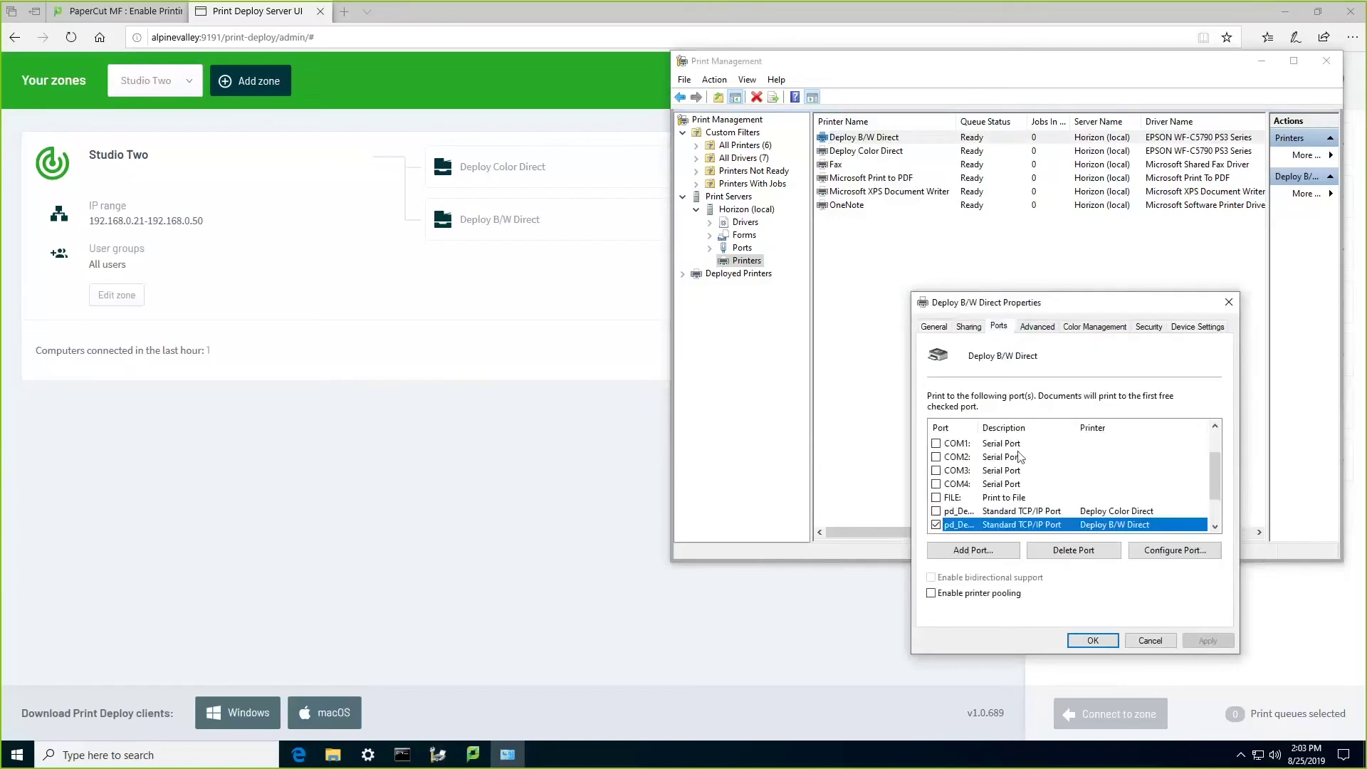
{"action": "left_click_drag", "start_coordinate": [980, 427], "coordinate": [1018, 428]}
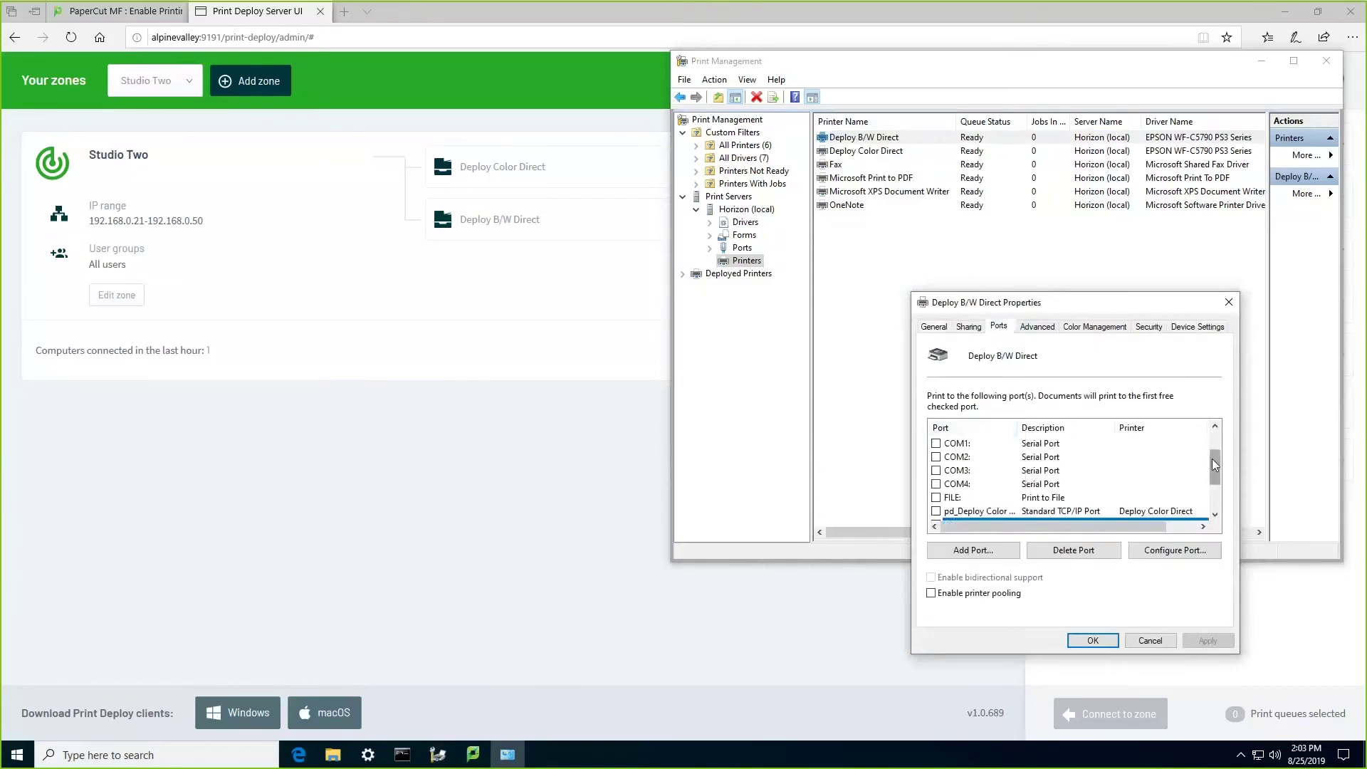
{"action": "left_click_drag", "start_coordinate": [1214, 460], "coordinate": [1217, 487]}
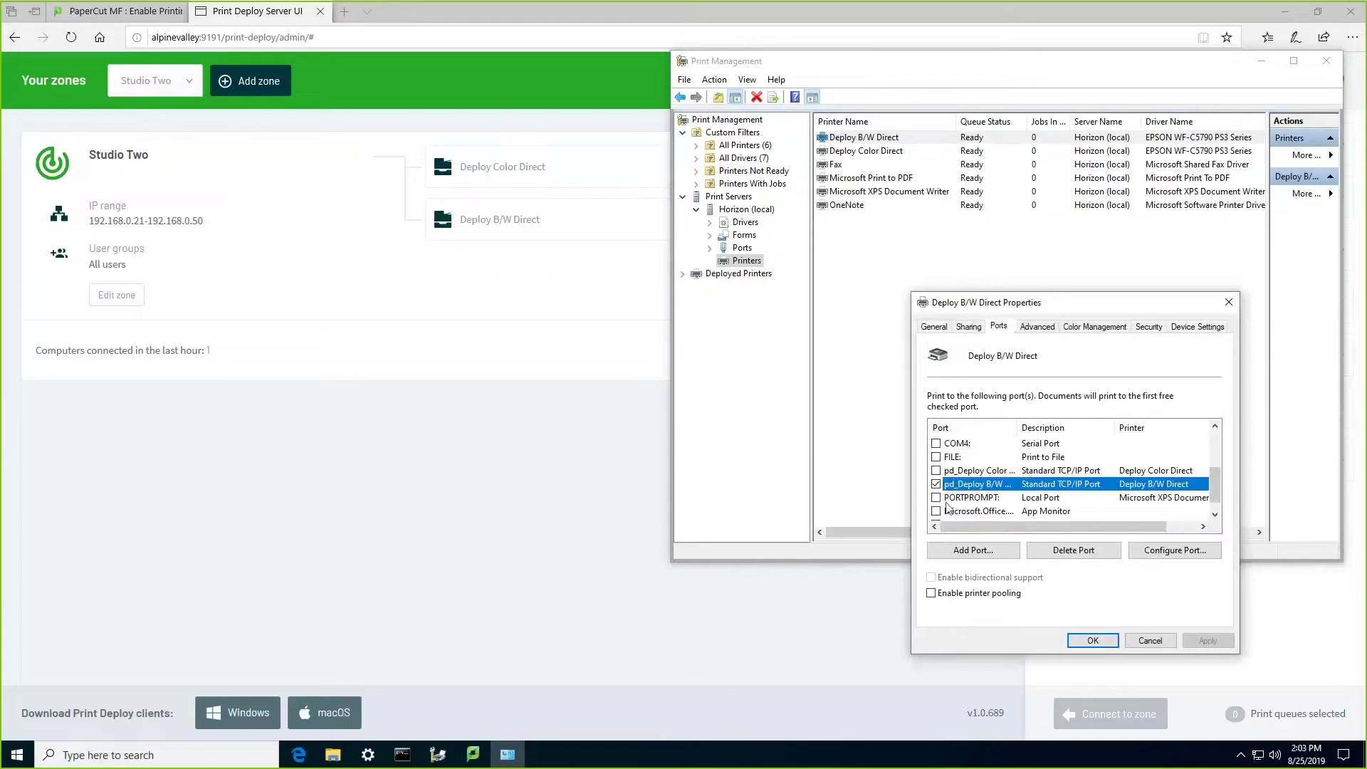
{"action": "left_click", "coordinate": [1093, 640]}
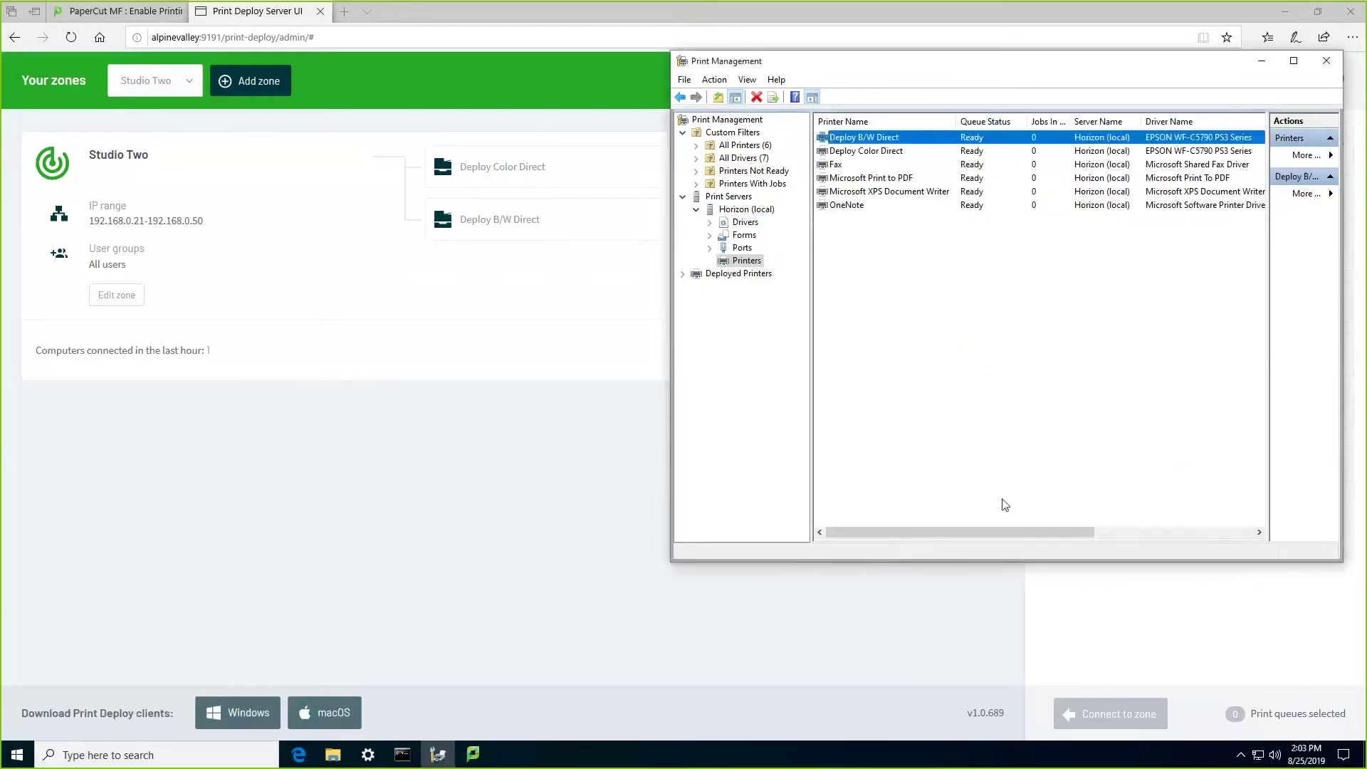
- Back in the Print Deploy page, connect the Deploy PCL From Different Computer and \\alpinevalley\Virtual queues to the Studio Two zone
{"action": "left_click", "coordinate": [562, 496]}
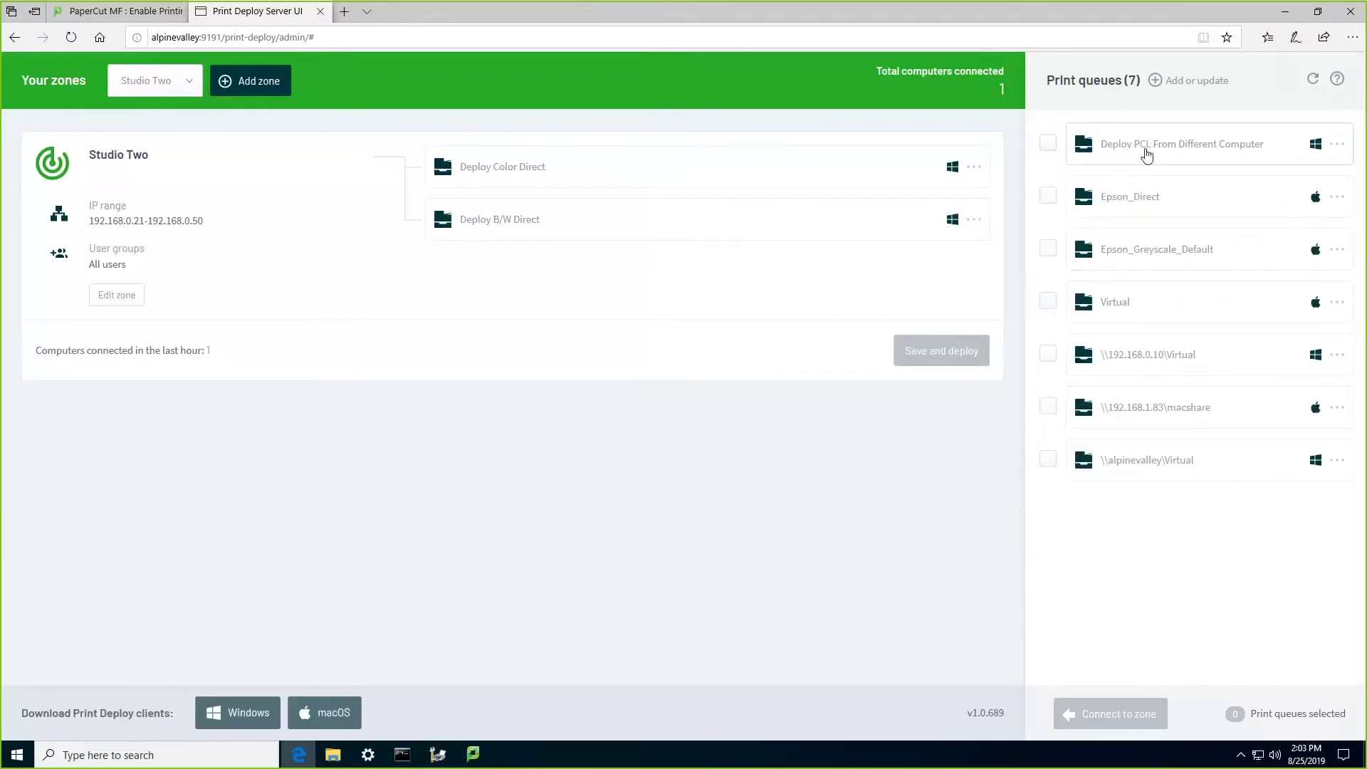
{"action": "left_click", "coordinate": [1049, 146]}
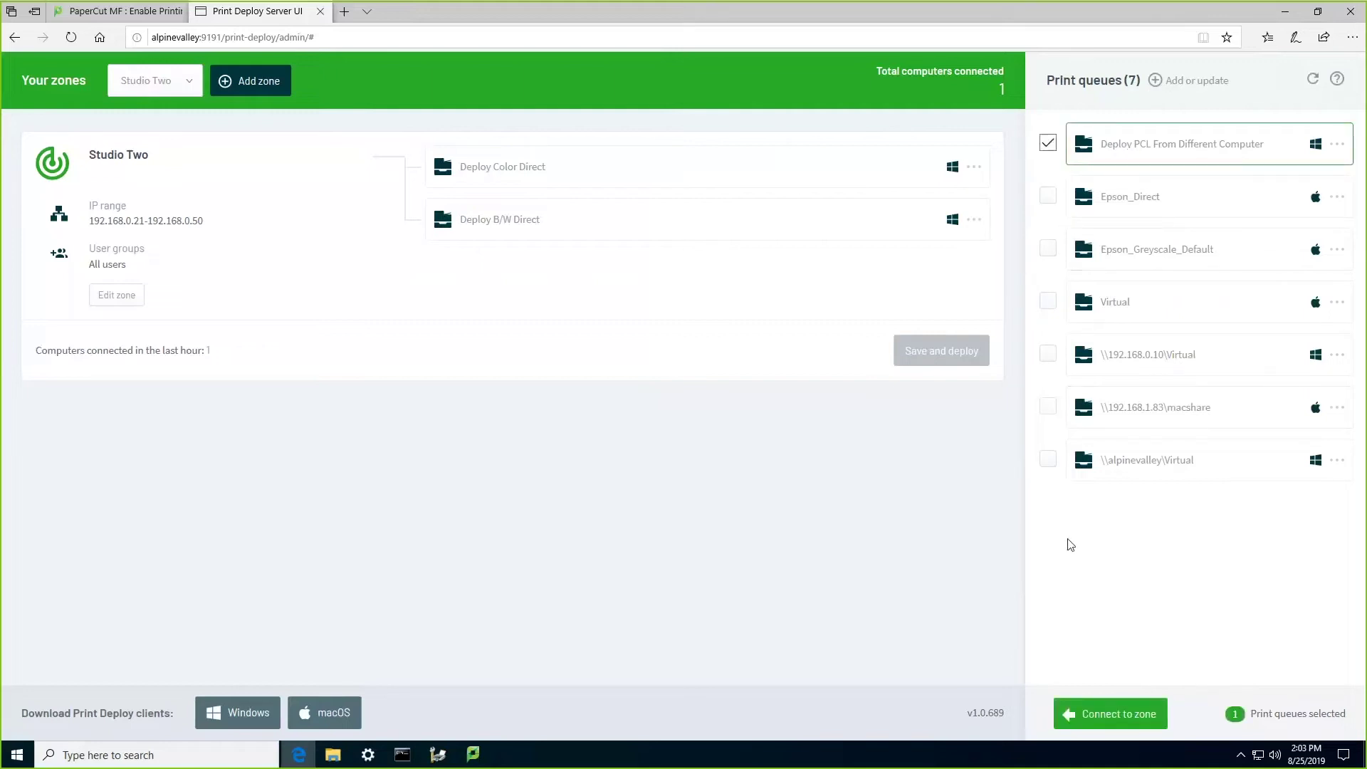
{"action": "left_click", "coordinate": [1049, 463]}
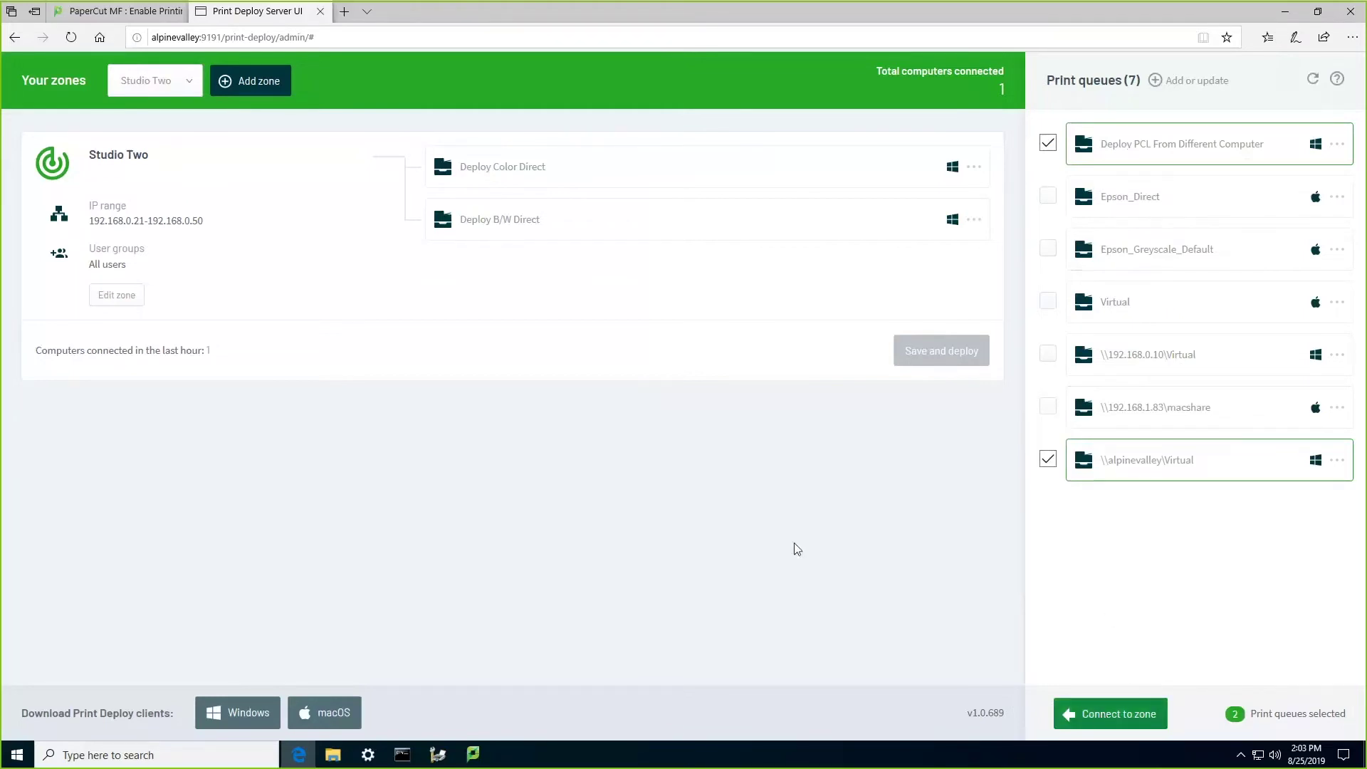
{"action": "left_click", "coordinate": [1061, 701]}
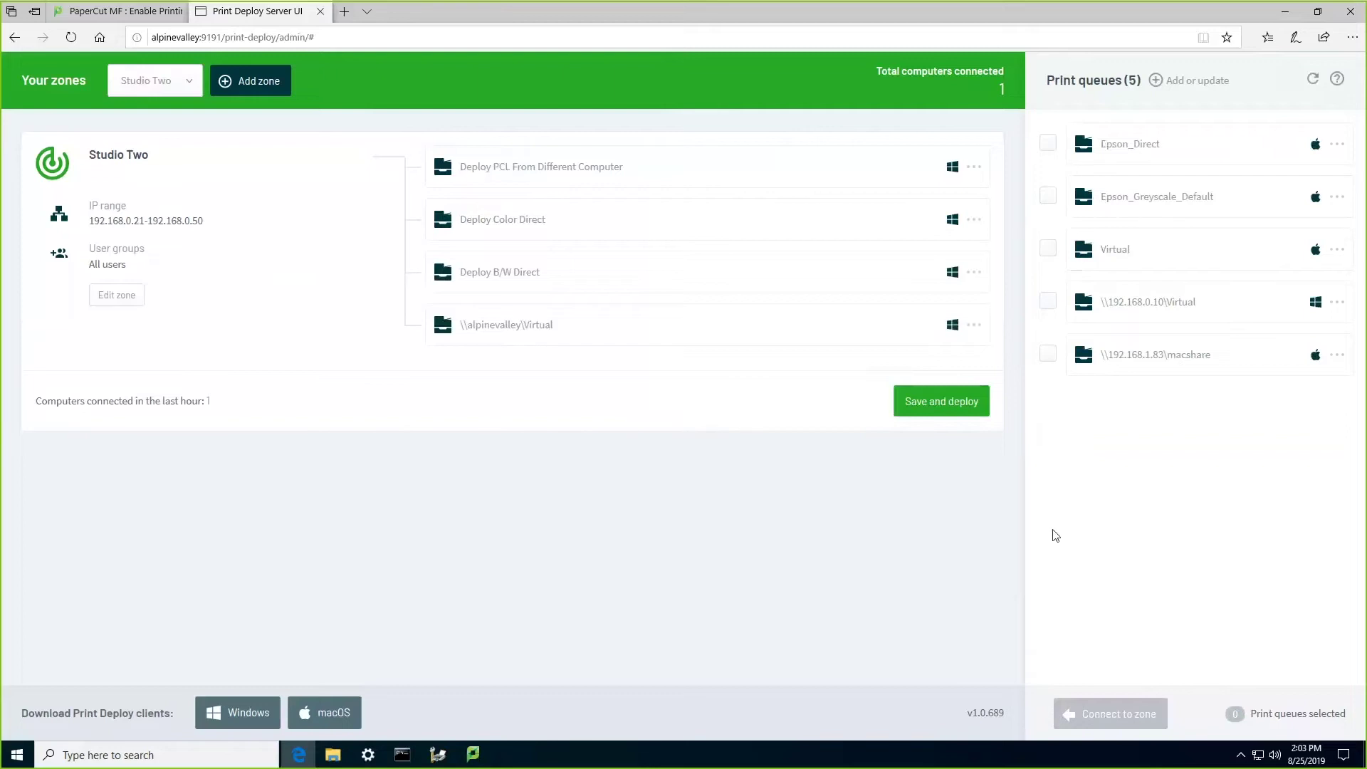
- Save and deploy the Studio Two zone with its added queues and refresh the printer list in Print Management
{"action": "left_click", "coordinate": [938, 401]}
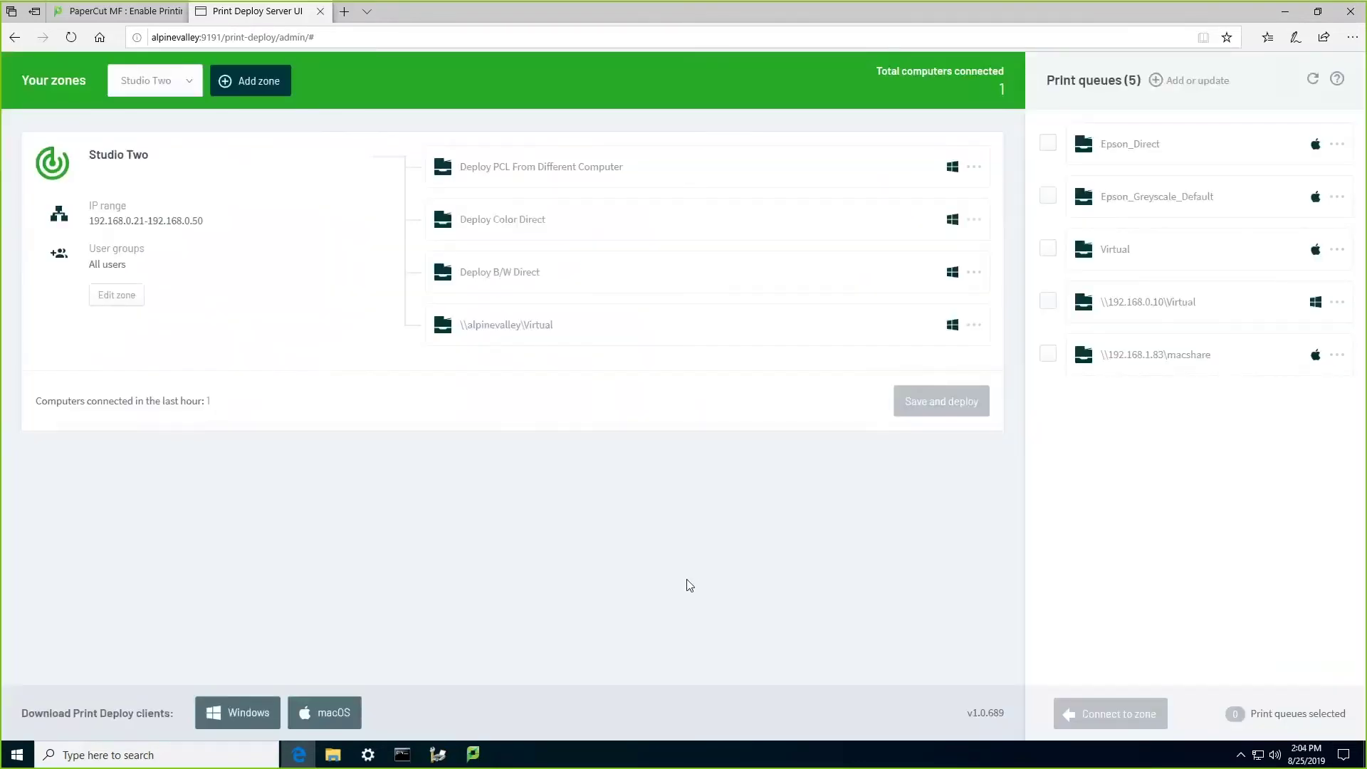
{"action": "left_click", "coordinate": [437, 756]}
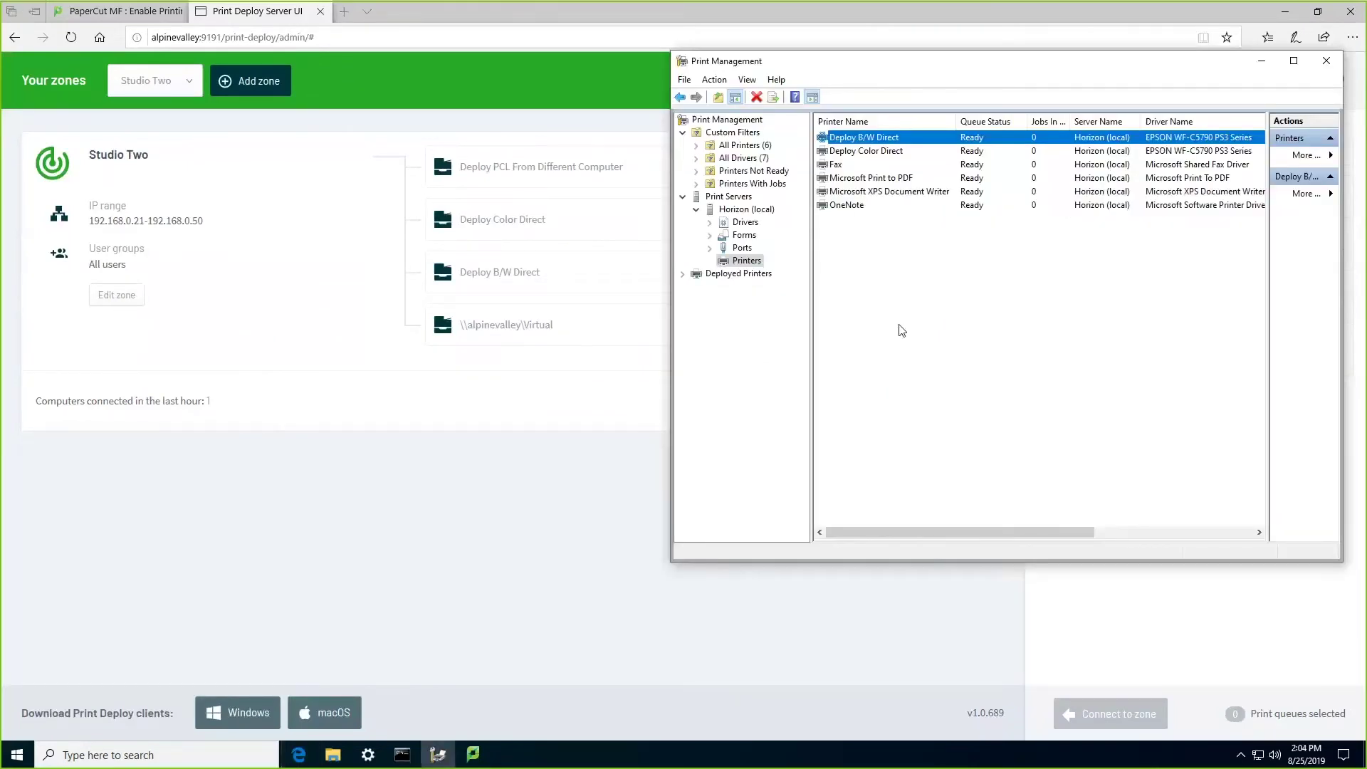
{"action": "right_click", "coordinate": [894, 278]}
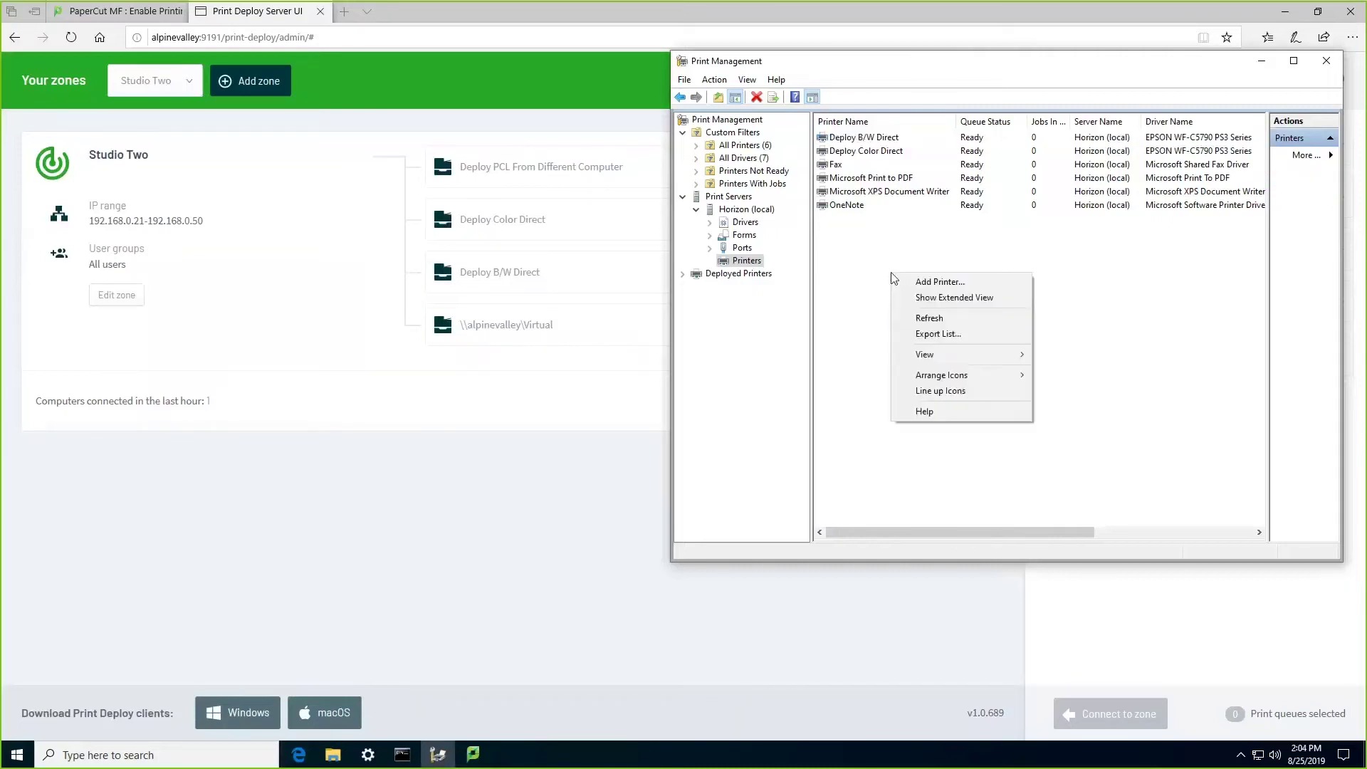
{"action": "left_click", "coordinate": [939, 317]}
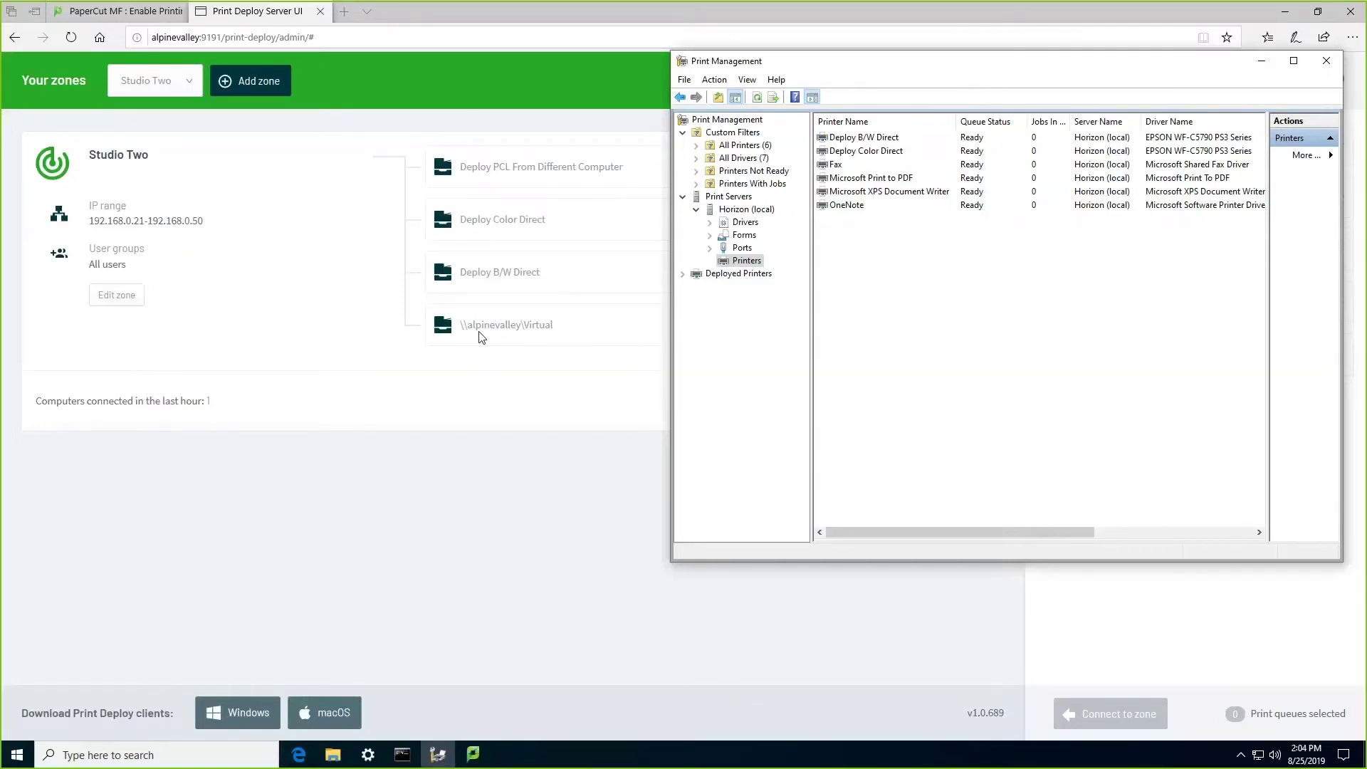
{"action": "right_click", "coordinate": [851, 305]}
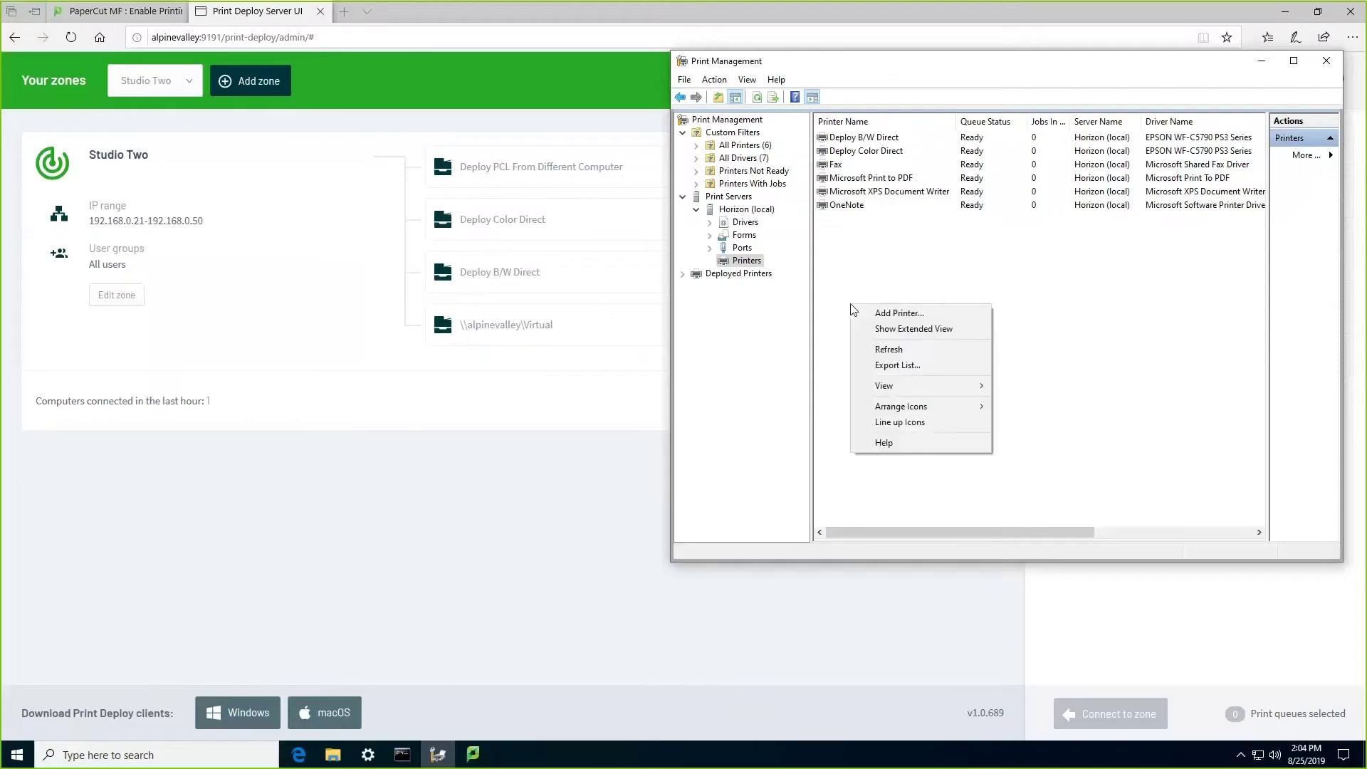
{"action": "left_click", "coordinate": [886, 351]}
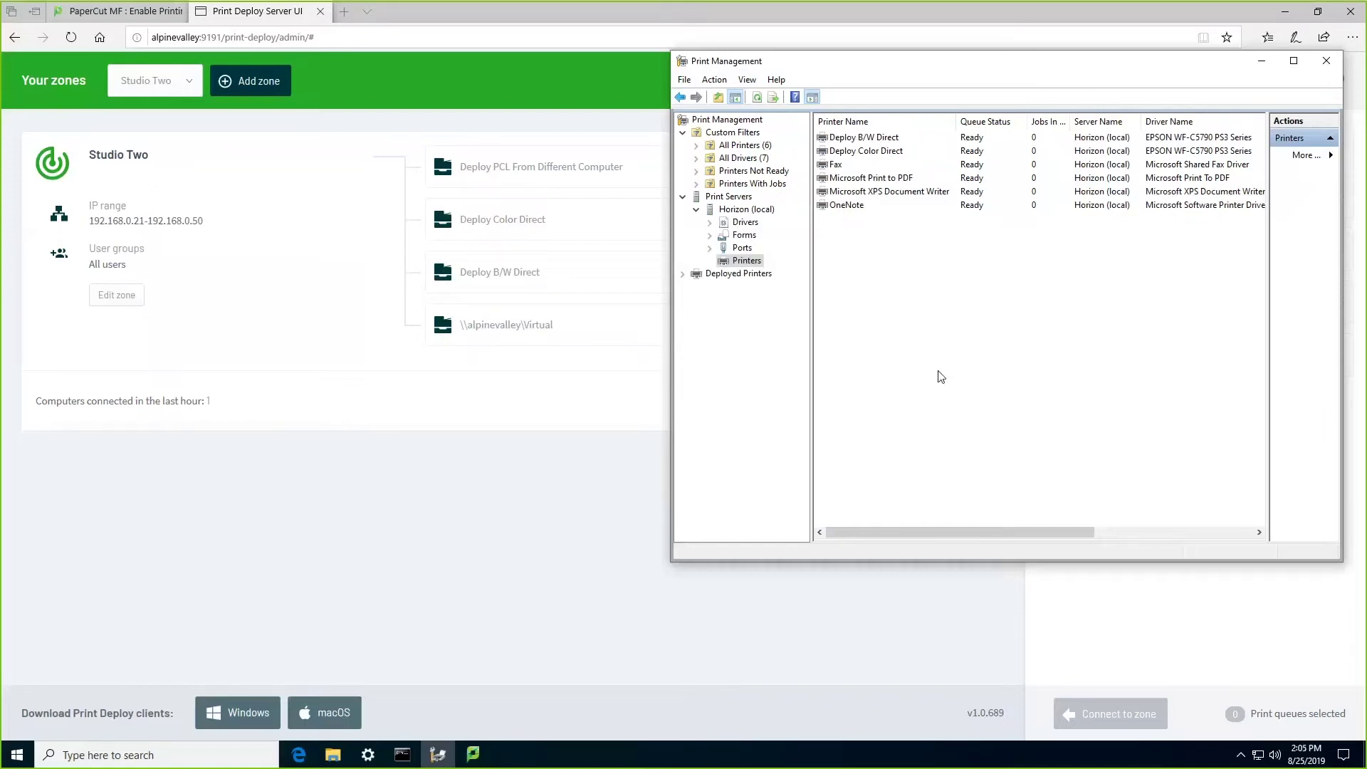
- Back in the browser, review the printers offered in the Print Deploy page's print dialog and cancel printing
{"action": "left_click", "coordinate": [1352, 37]}
{"action": "left_click", "coordinate": [1171, 309]}
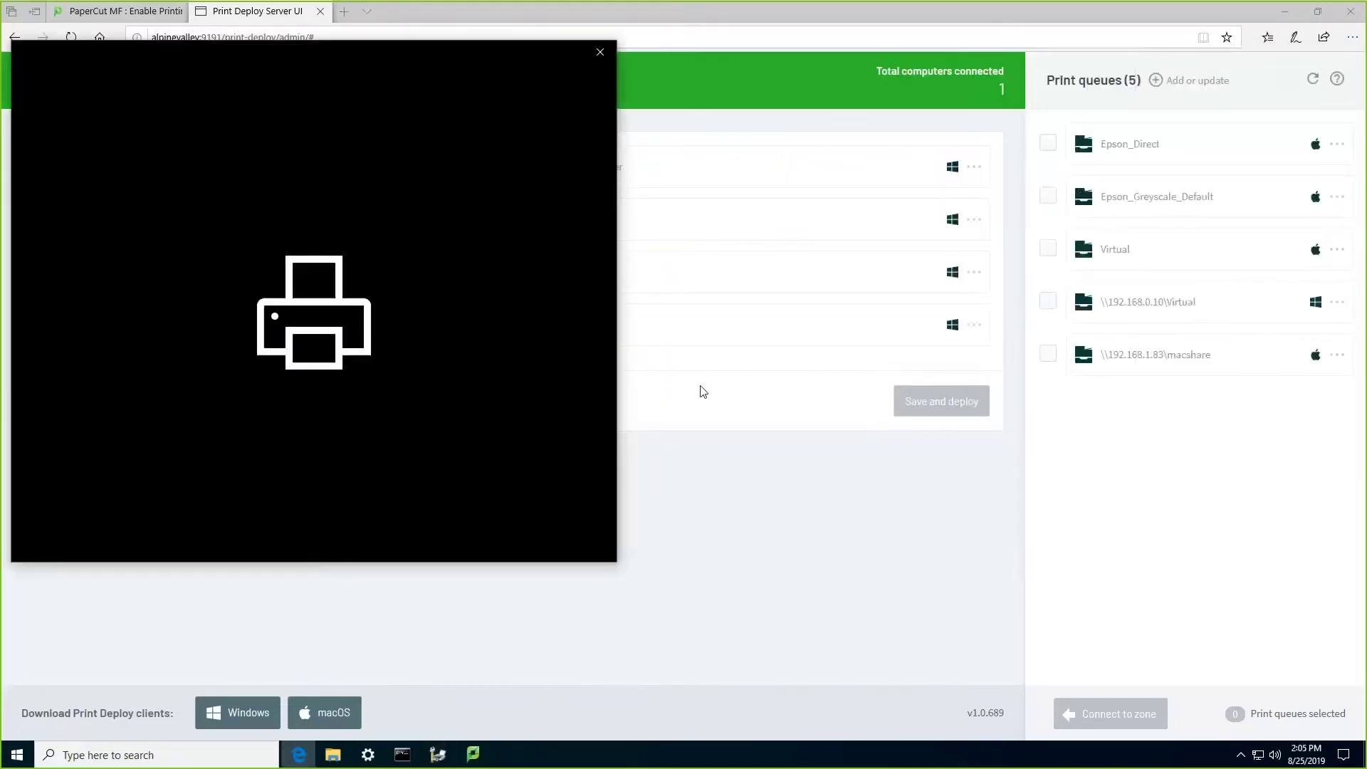
{"action": "left_click", "coordinate": [199, 107]}
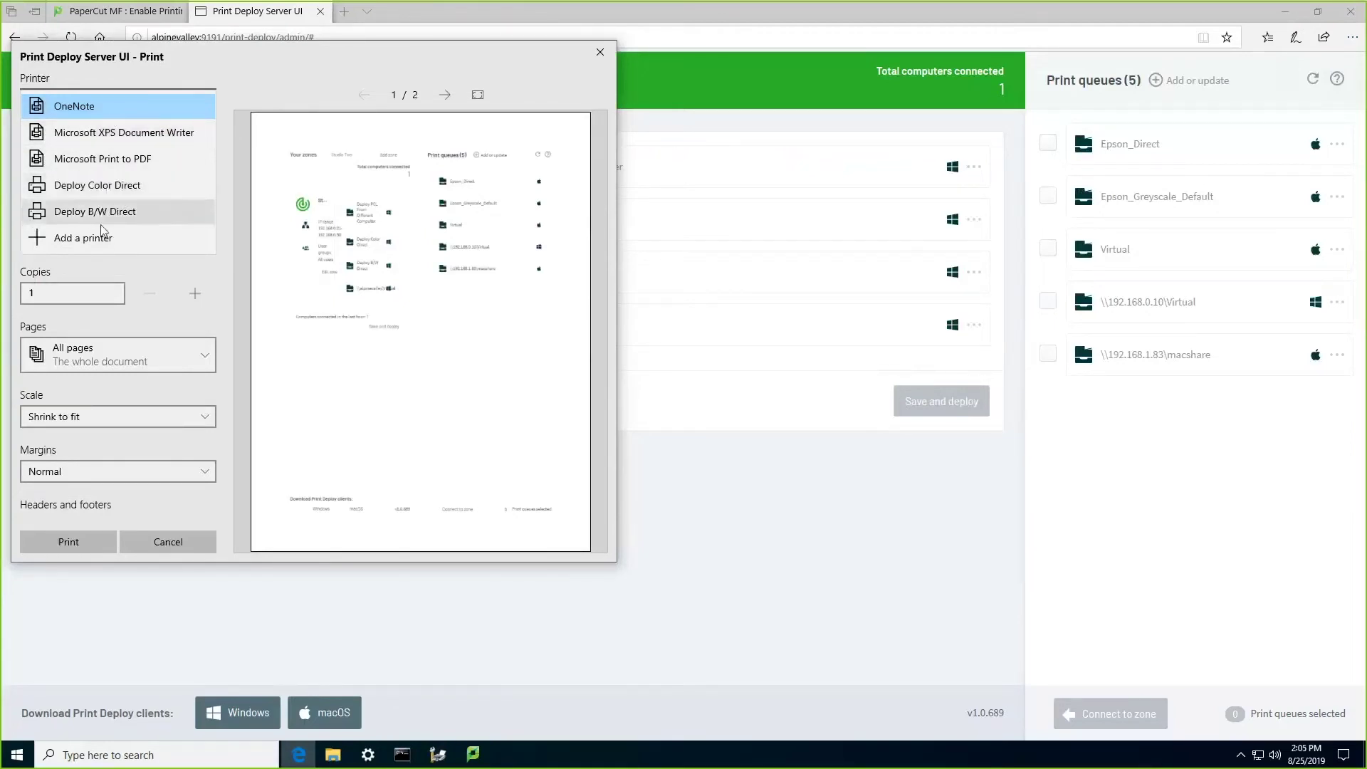
{"action": "left_click", "coordinate": [171, 546]}
{"action": "left_click", "coordinate": [170, 545]}
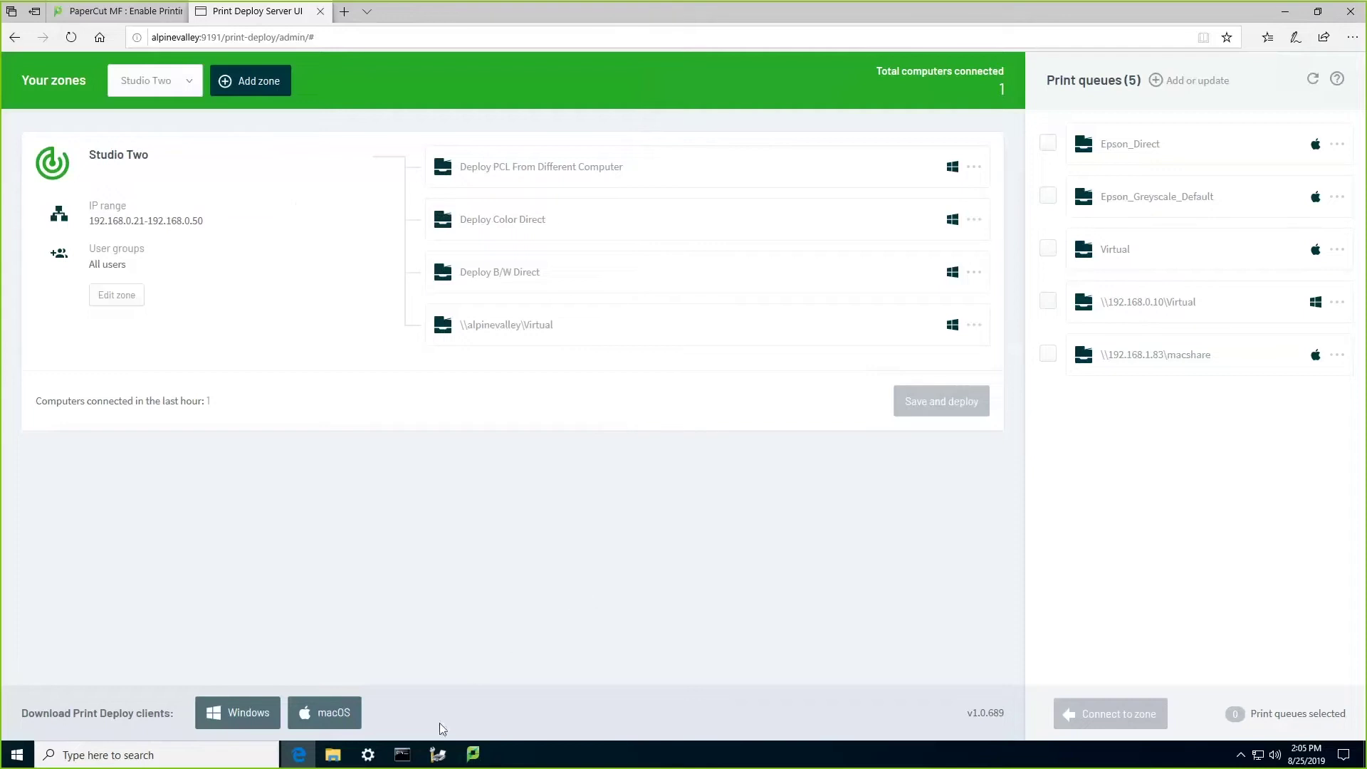
- Check Print Management for the newly deployed printers, recheck the browser's print dialog for them, and cancel printing
{"action": "mouse_move", "coordinate": [439, 759]}
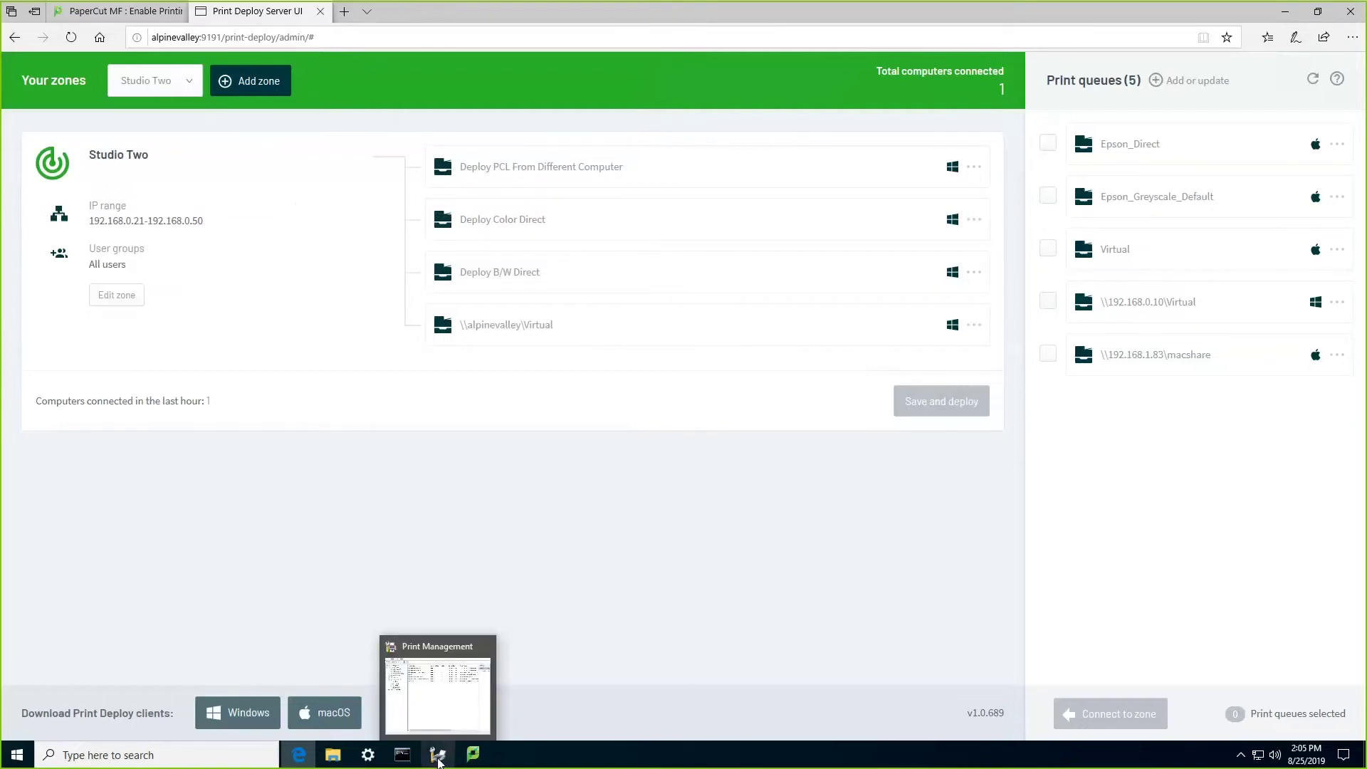
{"action": "left_click", "coordinate": [438, 756]}
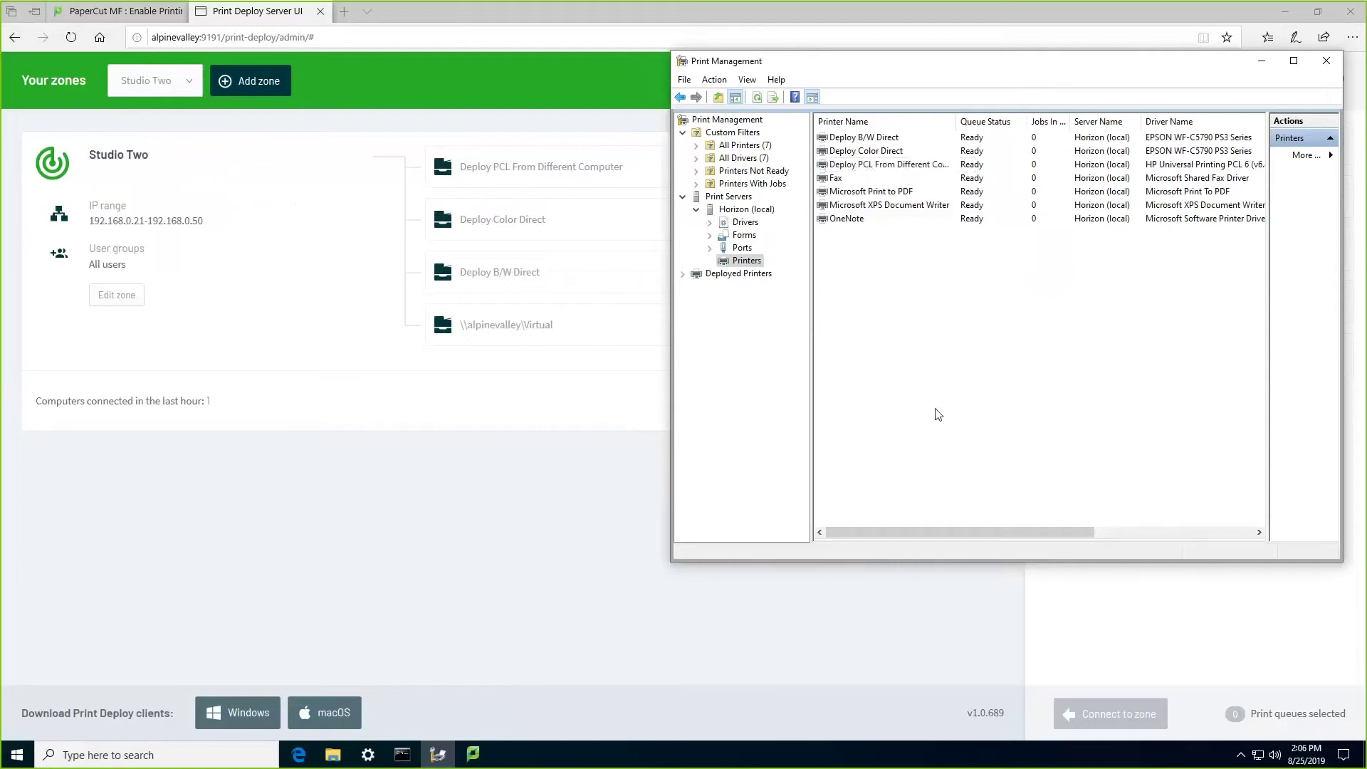
{"action": "left_click", "coordinate": [808, 619]}
{"action": "left_click", "coordinate": [1352, 37]}
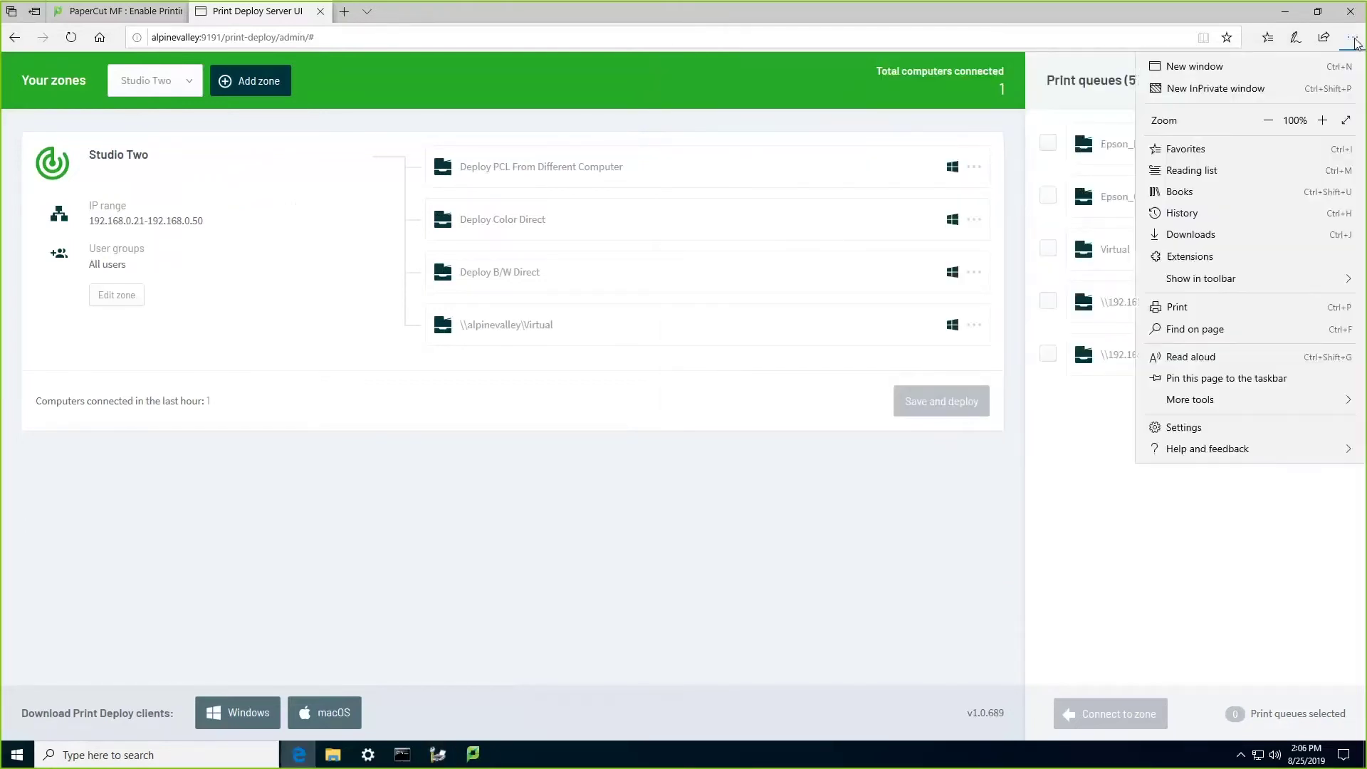
{"action": "left_click", "coordinate": [1178, 306]}
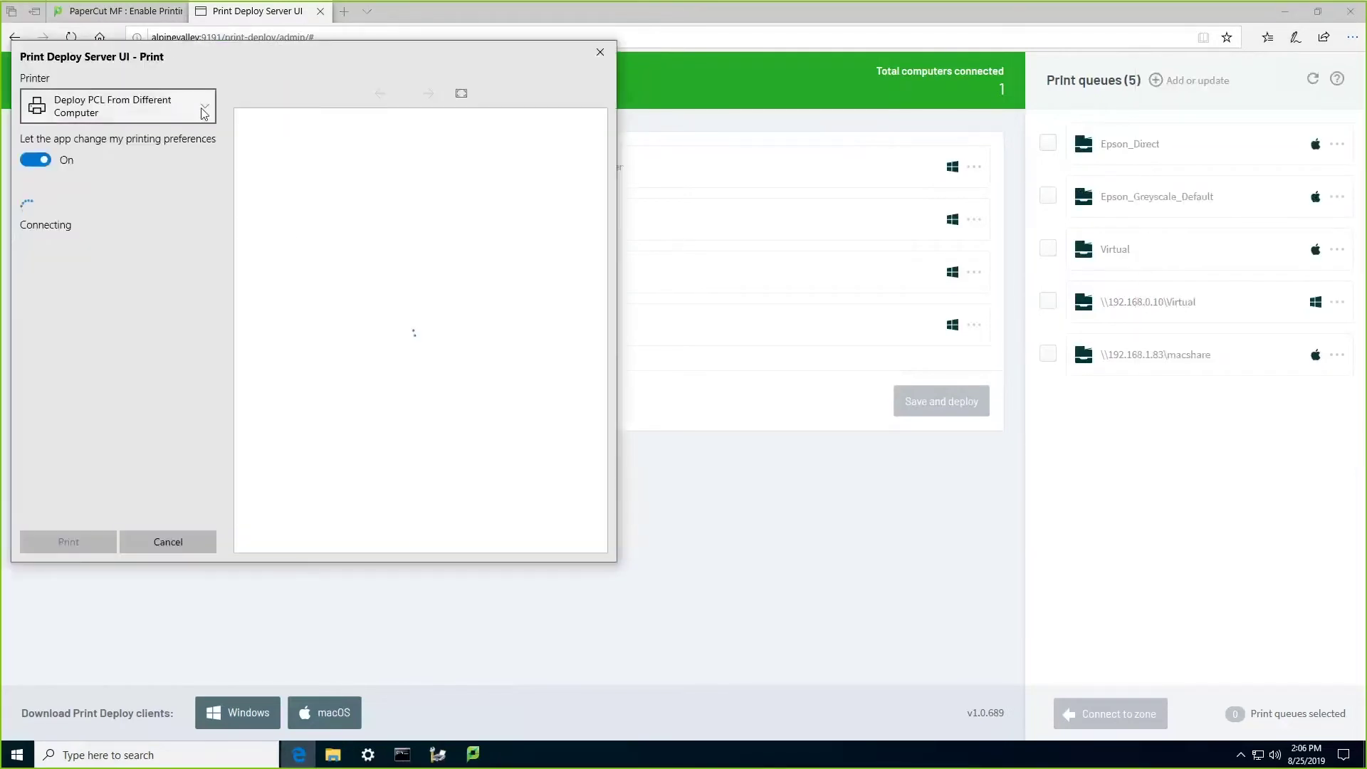
{"action": "left_click", "coordinate": [204, 112]}
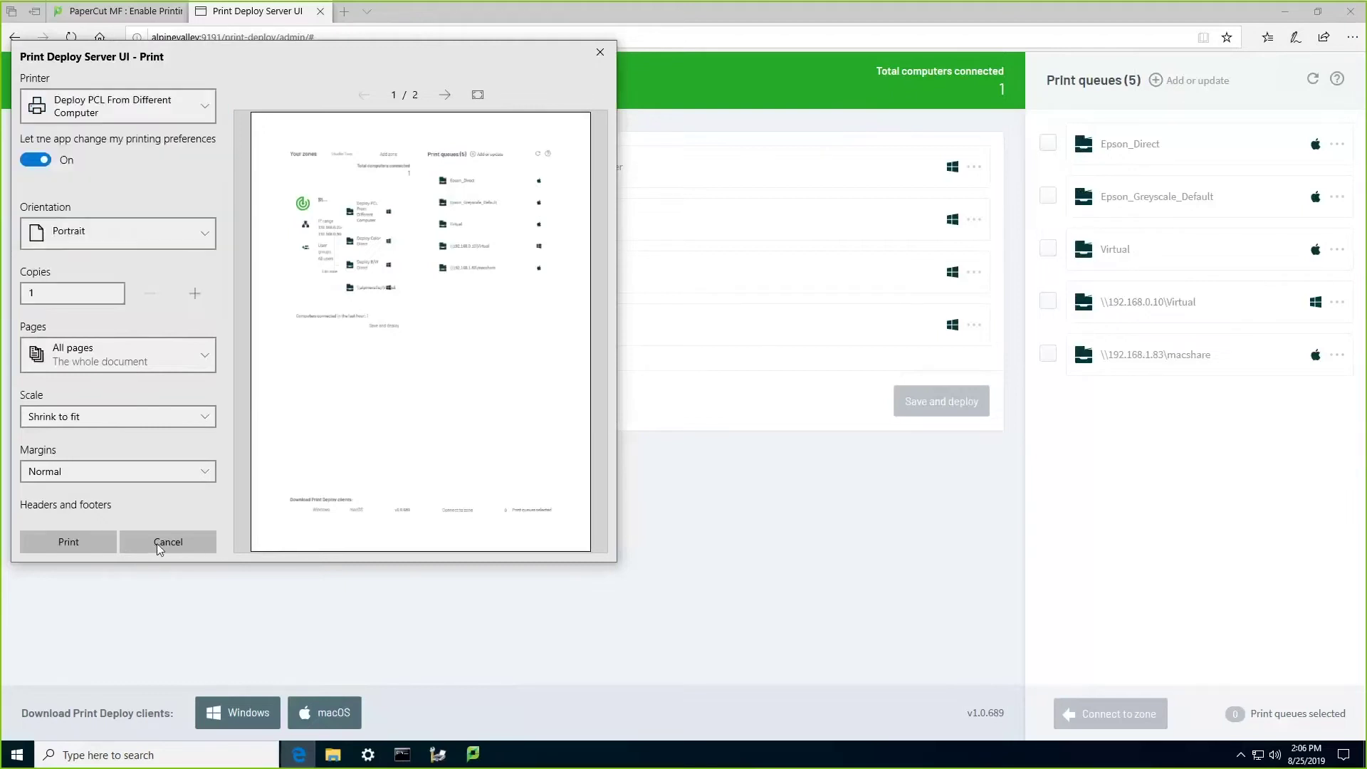
{"action": "left_click", "coordinate": [190, 551]}
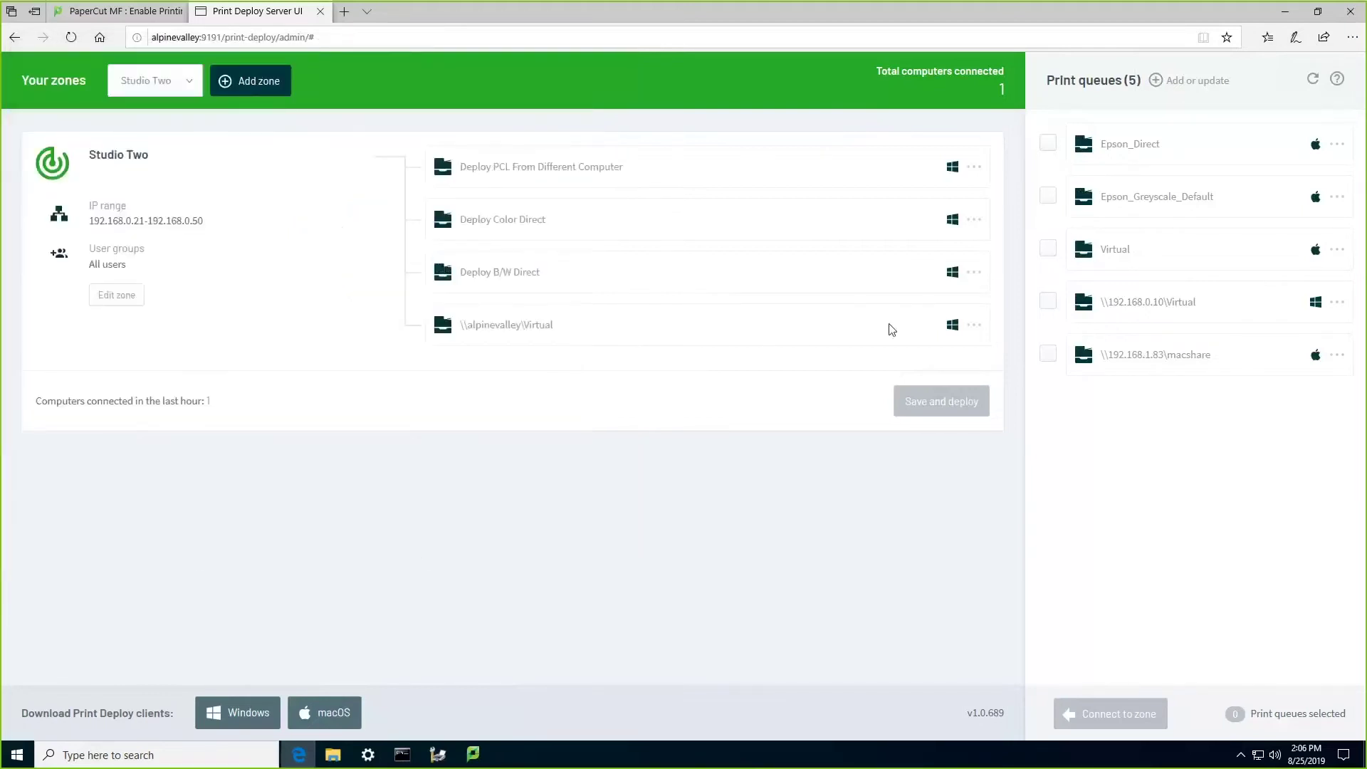
- Remove the \\alpinevalley\Virtual and Deploy PCL From Different Computer queues from the Studio Two zone and deploy the change
{"action": "left_click", "coordinate": [973, 326]}
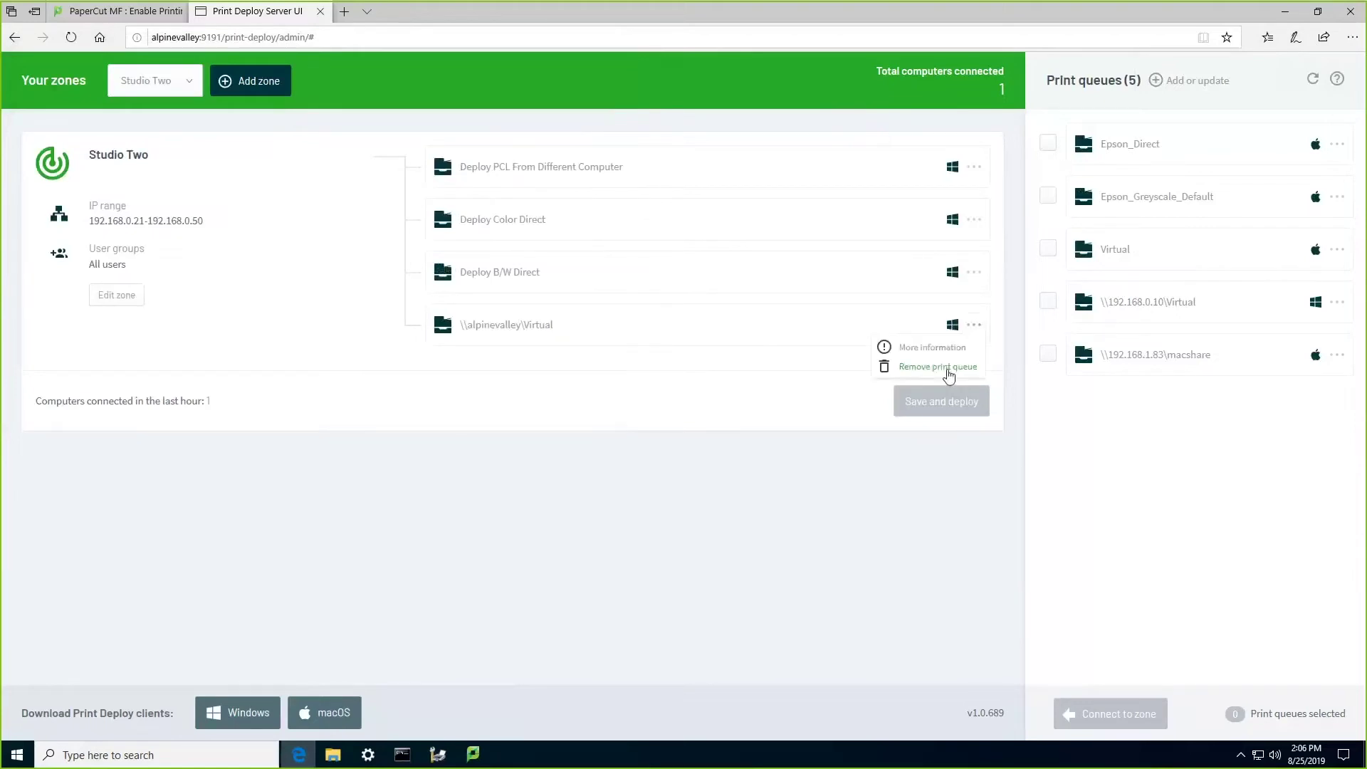
{"action": "left_click", "coordinate": [946, 369]}
{"action": "left_click", "coordinate": [972, 168]}
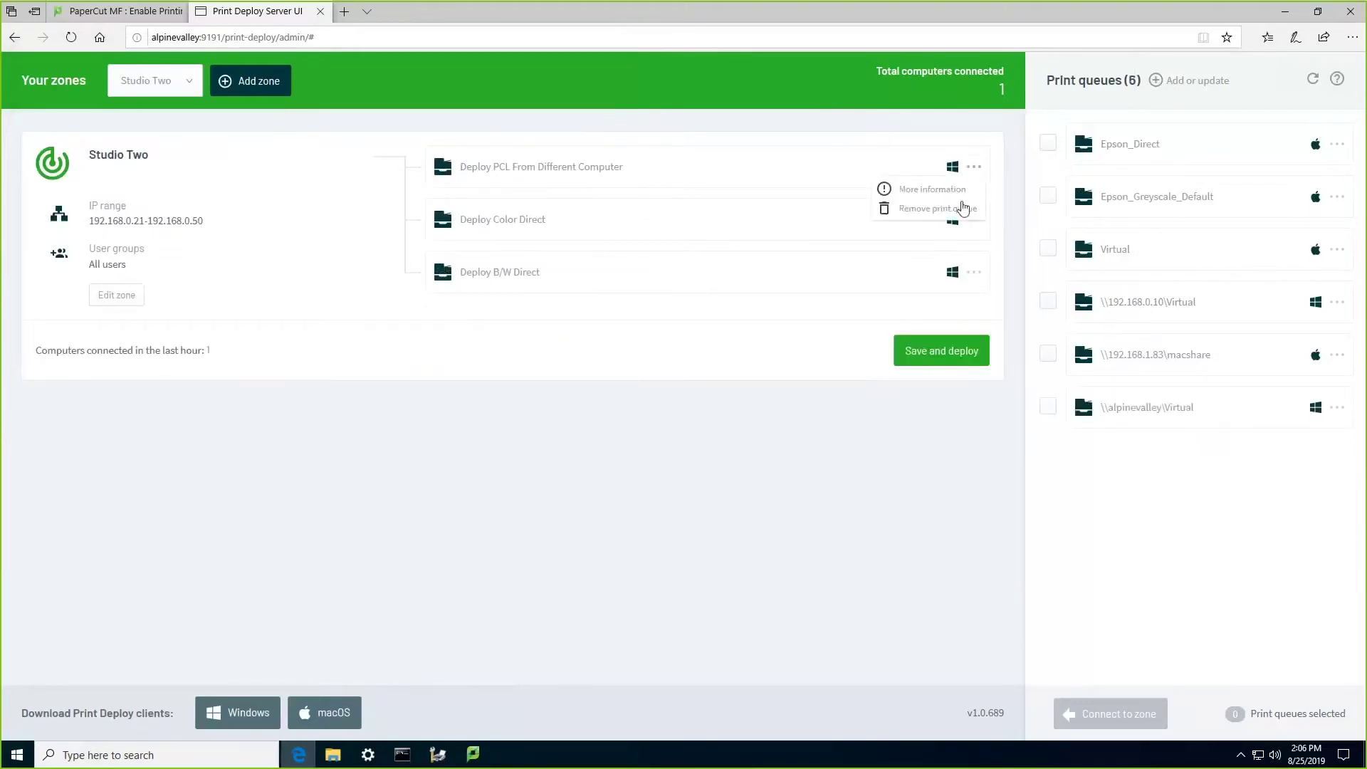
{"action": "left_click", "coordinate": [954, 209]}
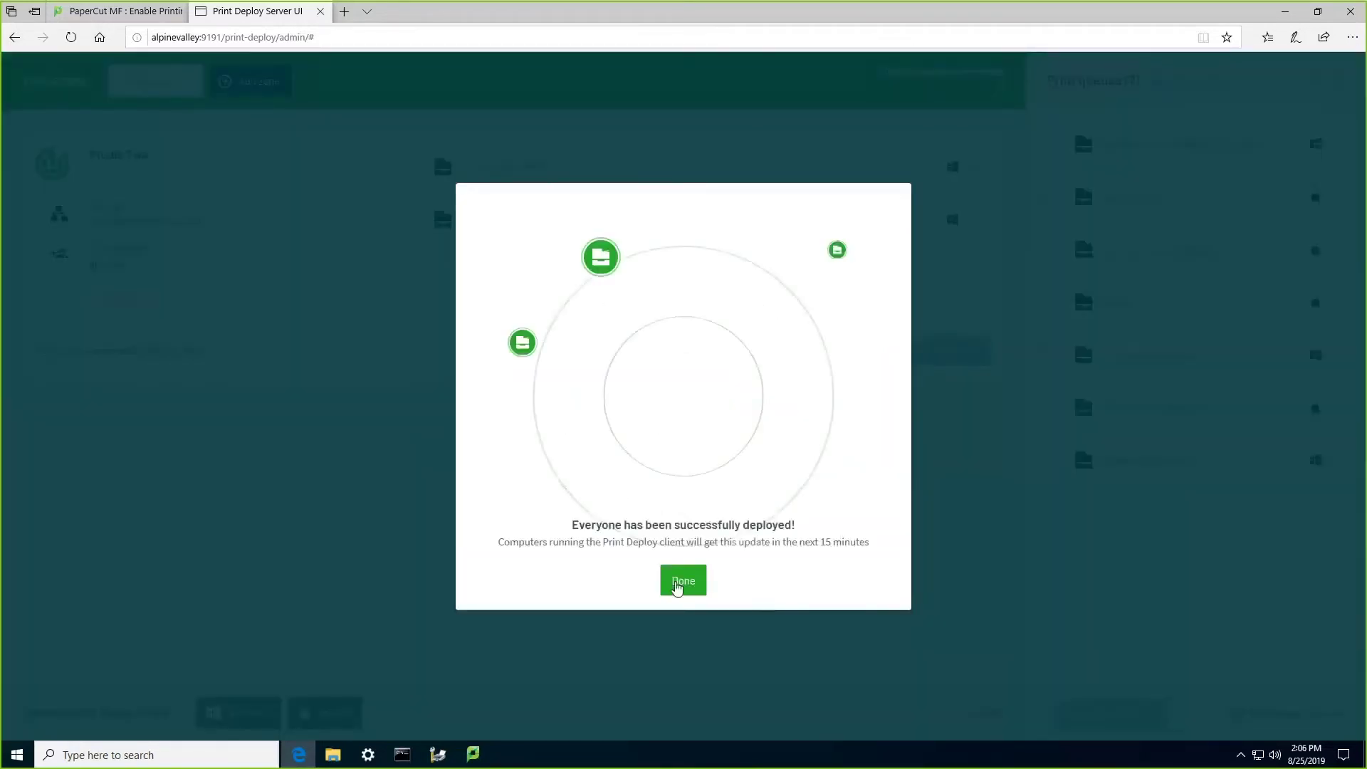
{"action": "left_click", "coordinate": [683, 581]}
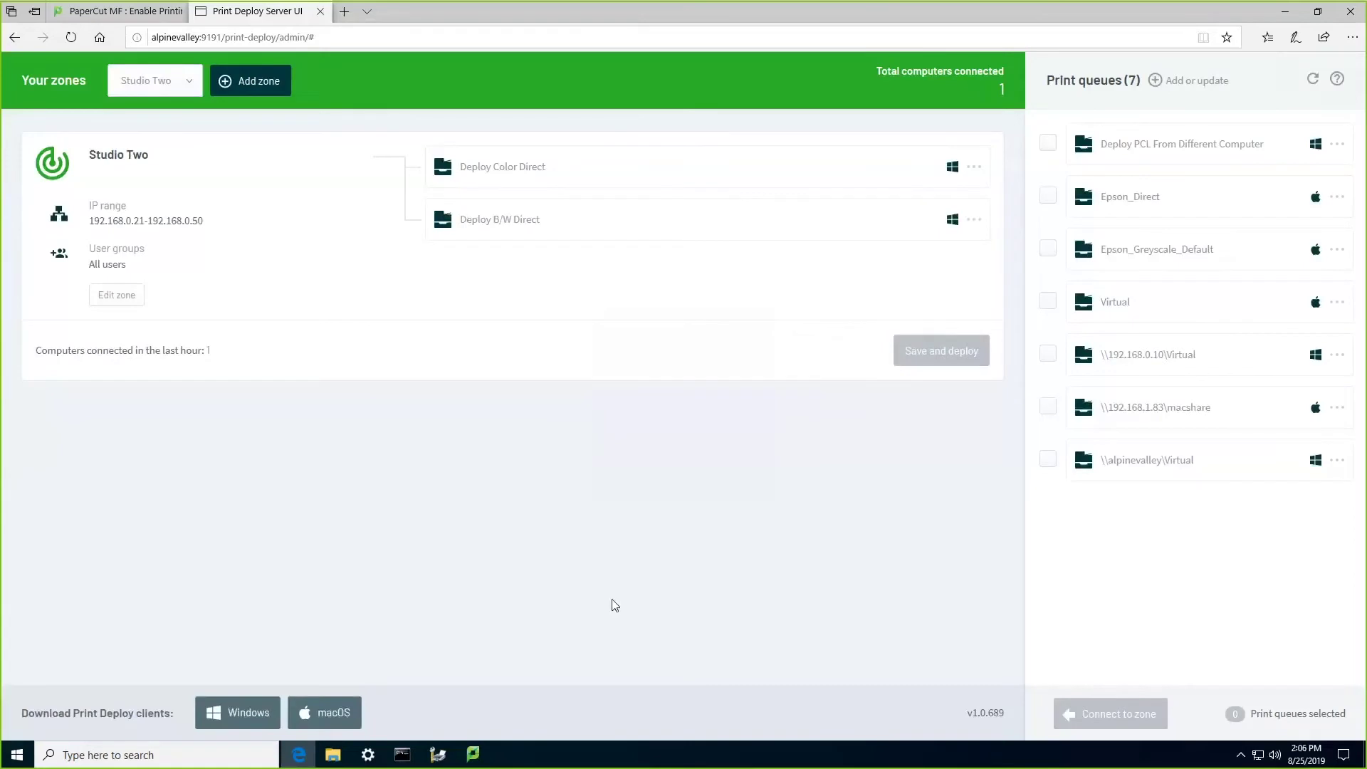
- Verify the removal of both queues in Print Management and in the browser's print dialog, and cancel printing
{"action": "left_click", "coordinate": [436, 756]}
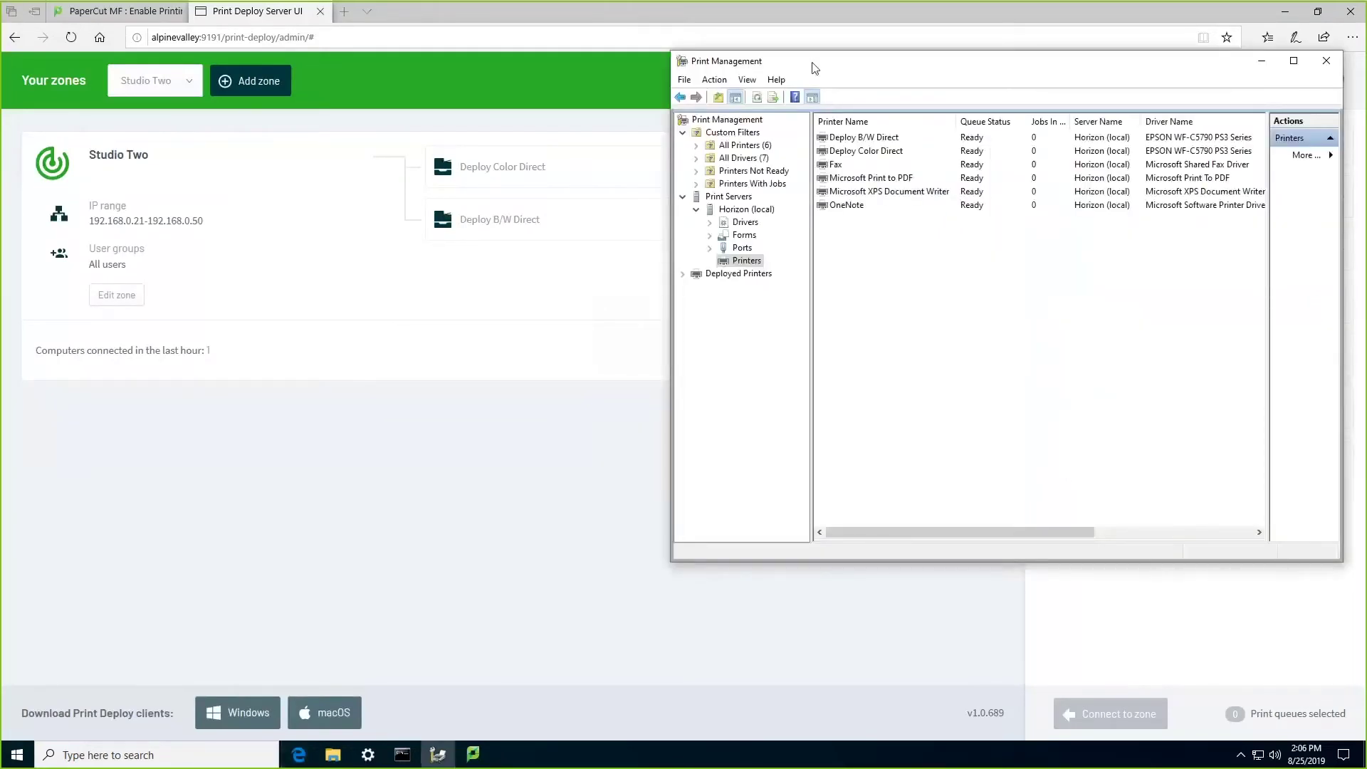
{"action": "left_click", "coordinate": [1355, 40]}
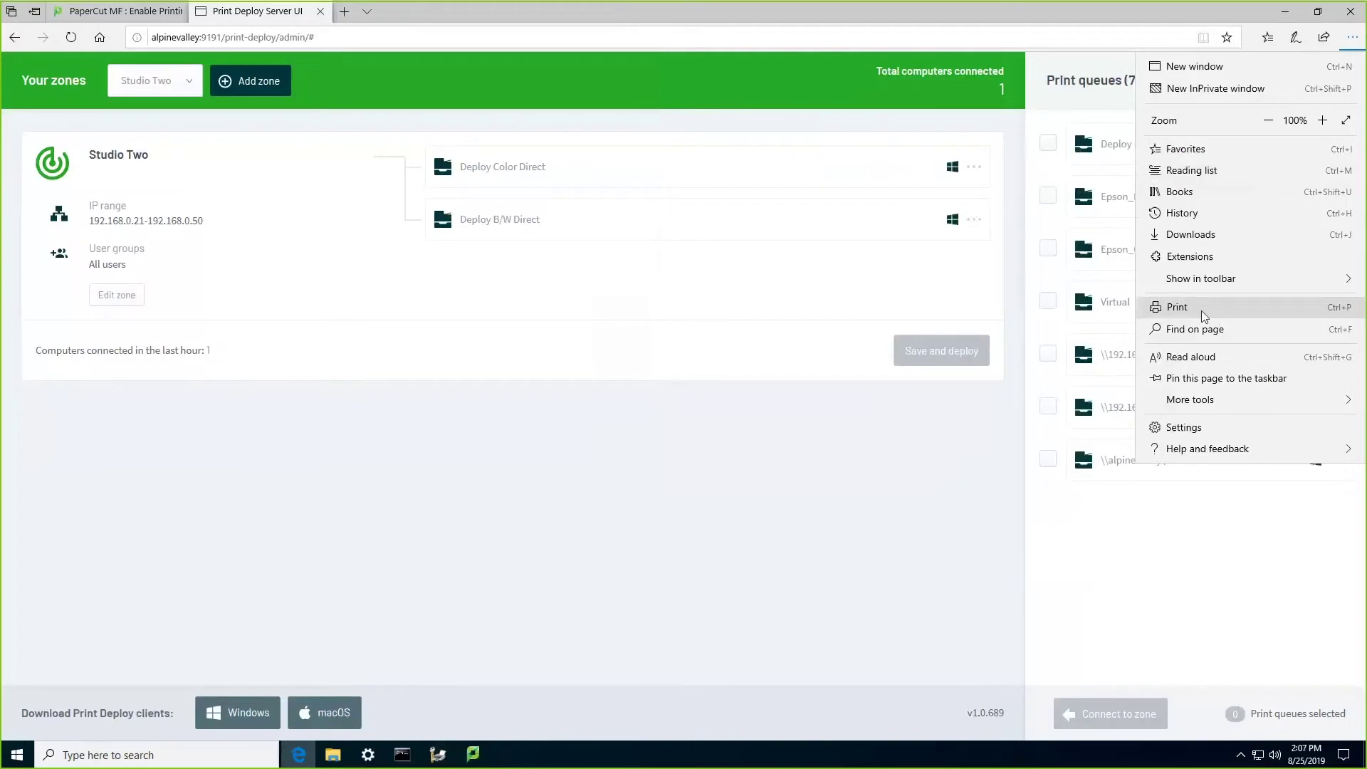
{"action": "left_click", "coordinate": [1201, 311]}
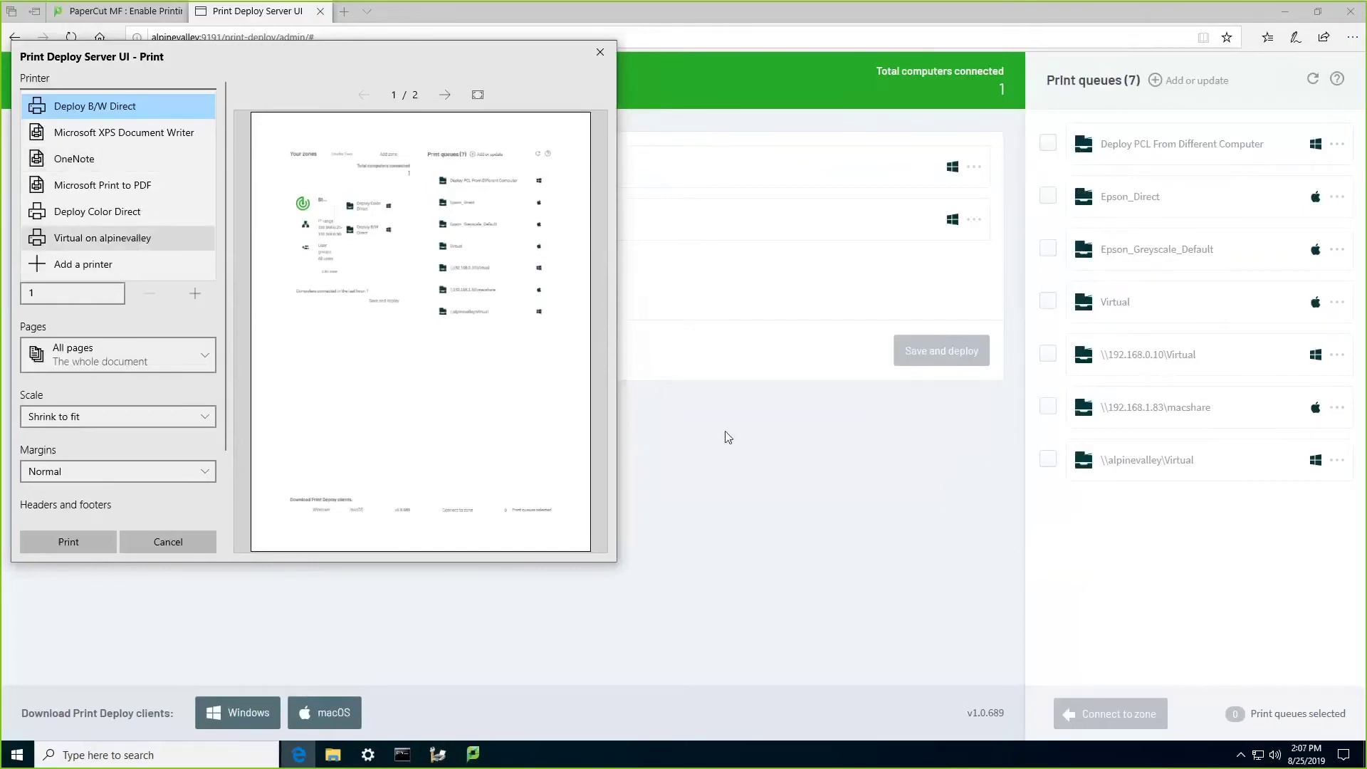
{"action": "left_click", "coordinate": [176, 538]}
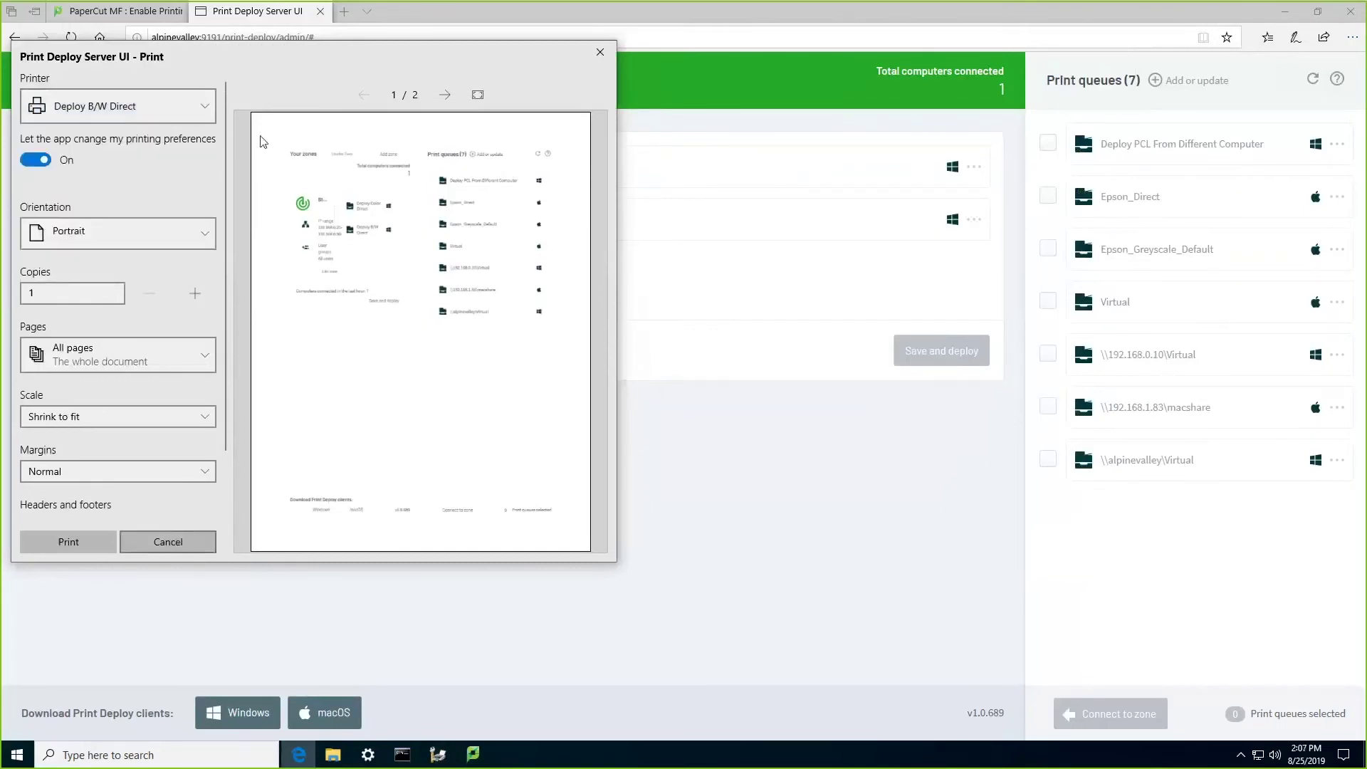
{"action": "left_click", "coordinate": [206, 112]}
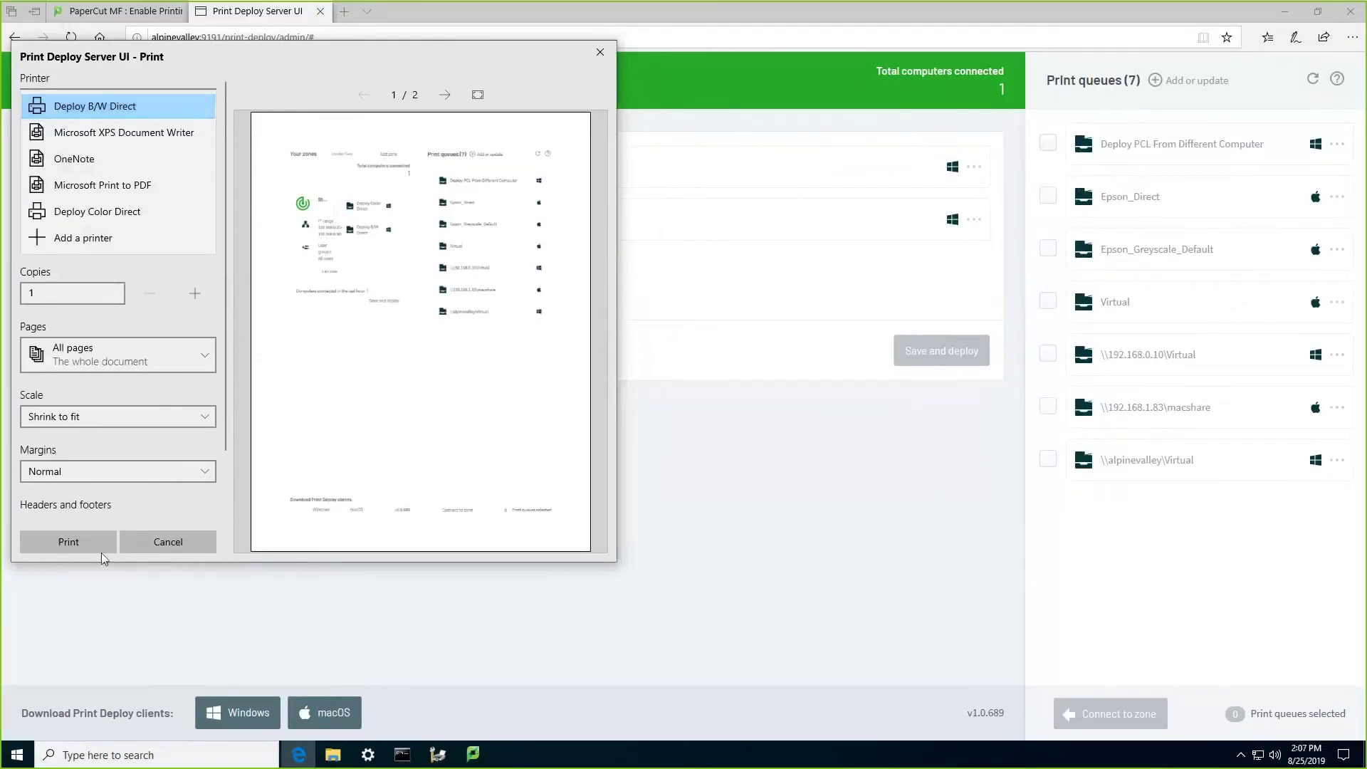
{"action": "left_click", "coordinate": [143, 544]}
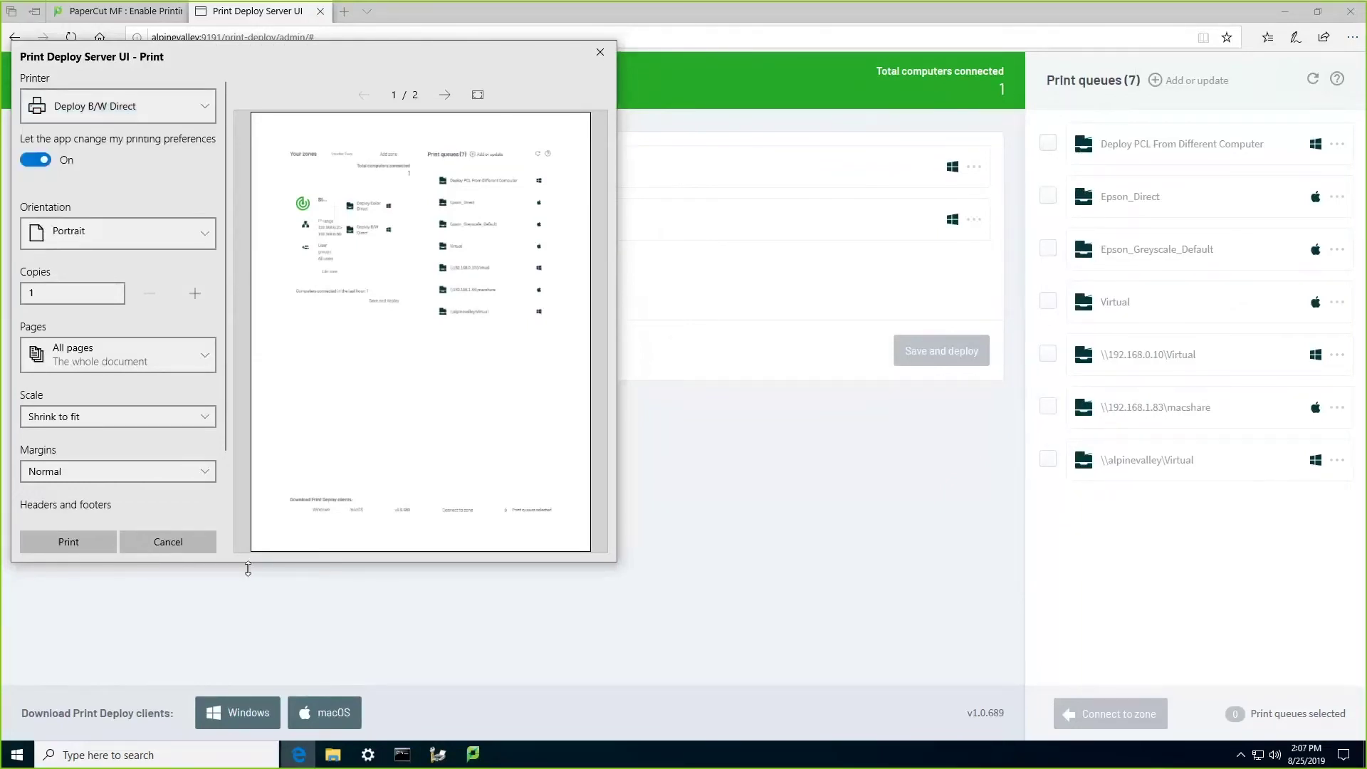
{"action": "left_click", "coordinate": [164, 543]}
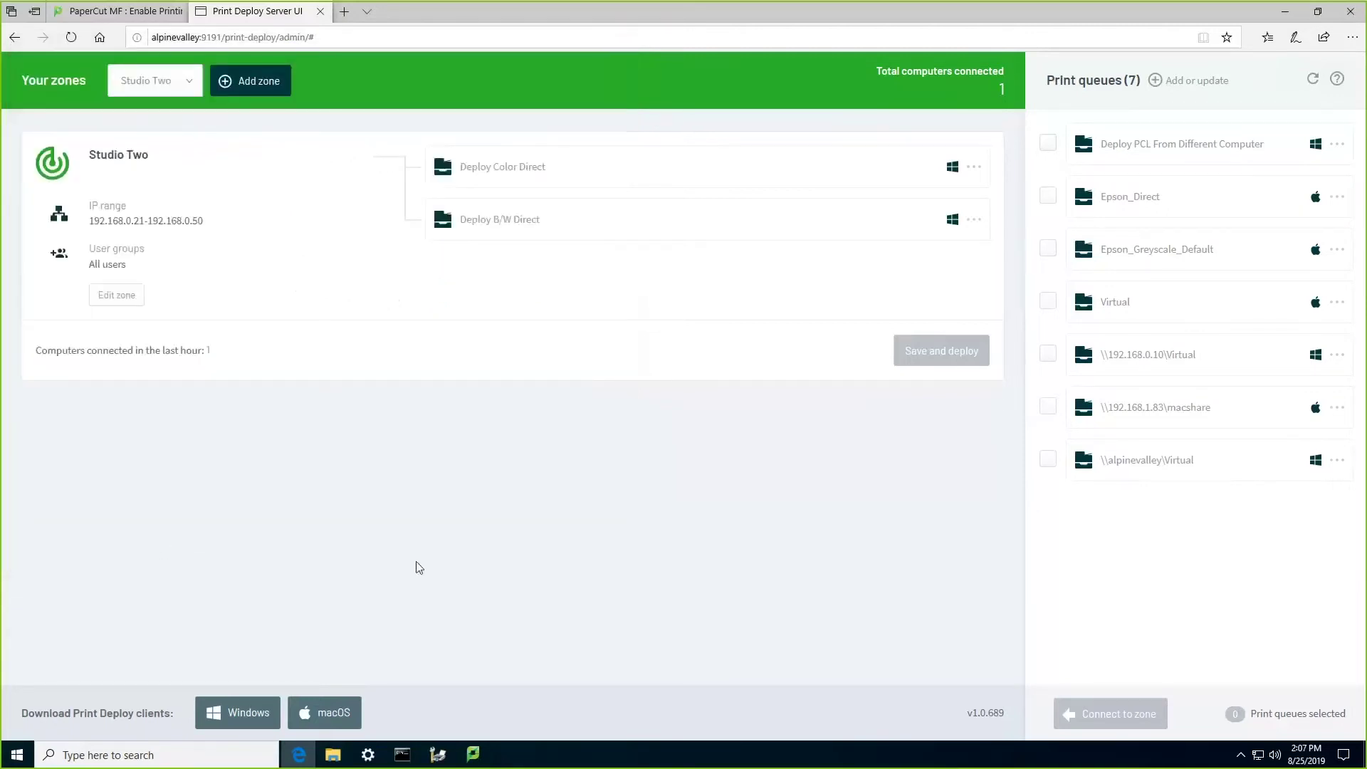
- In the PaperCut MF admin page, open the Deploy Color Direct printer from the printer list and go to its queues
{"action": "left_click", "coordinate": [122, 13]}
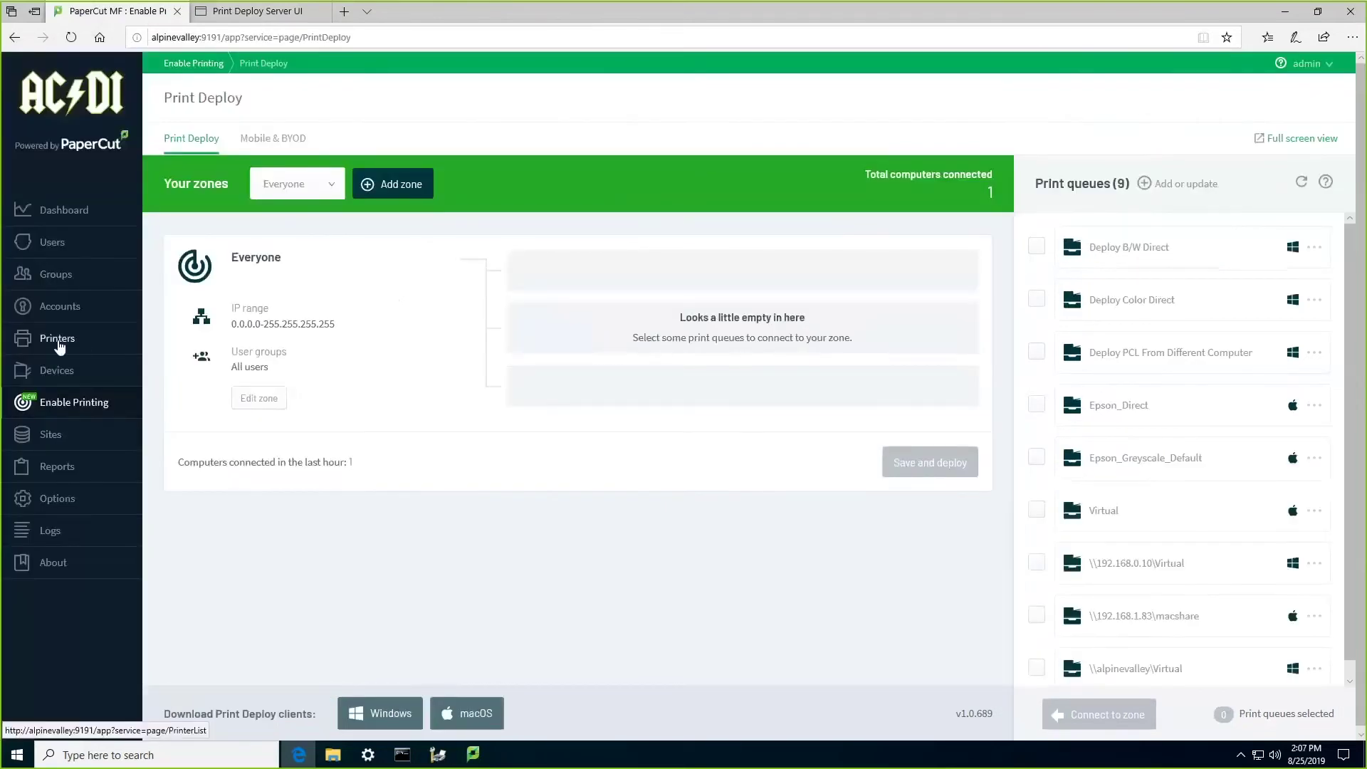
{"action": "left_click", "coordinate": [59, 346]}
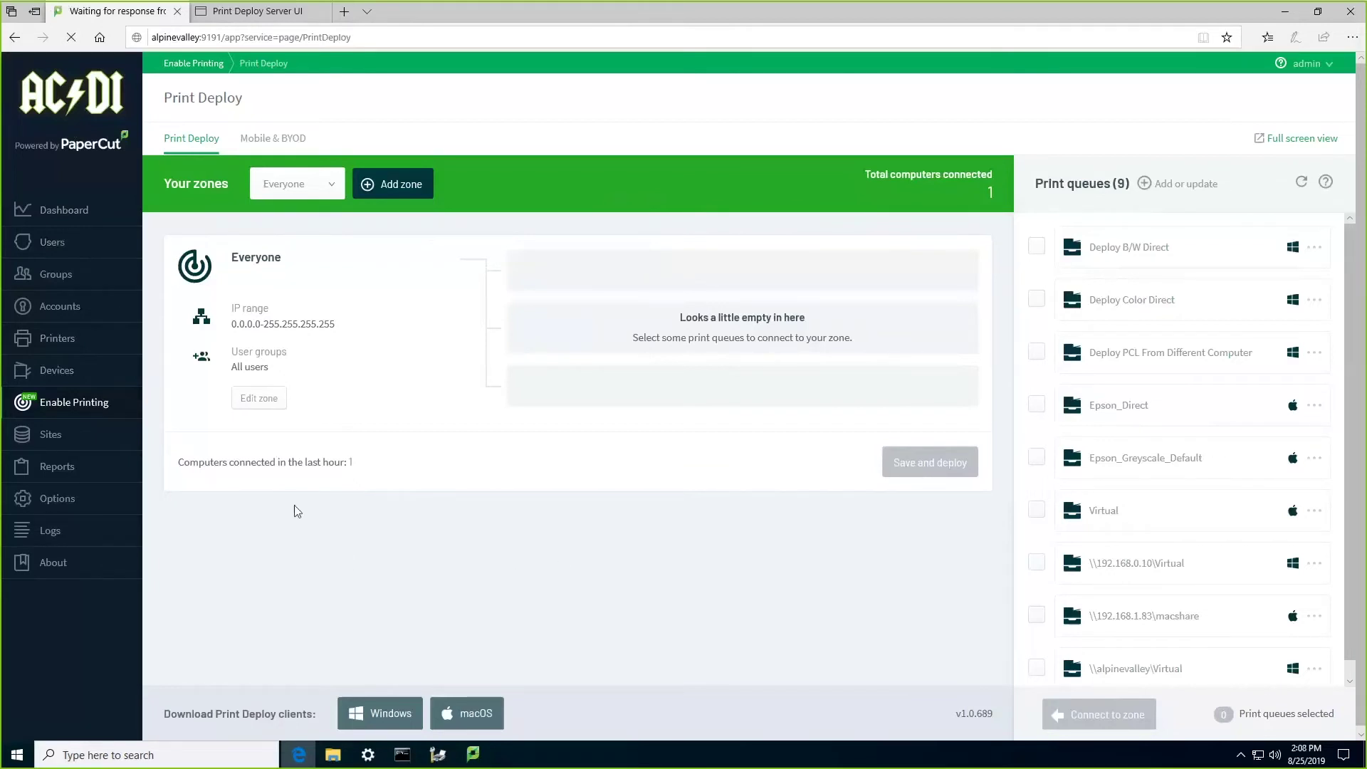
{"action": "left_click", "coordinate": [53, 341]}
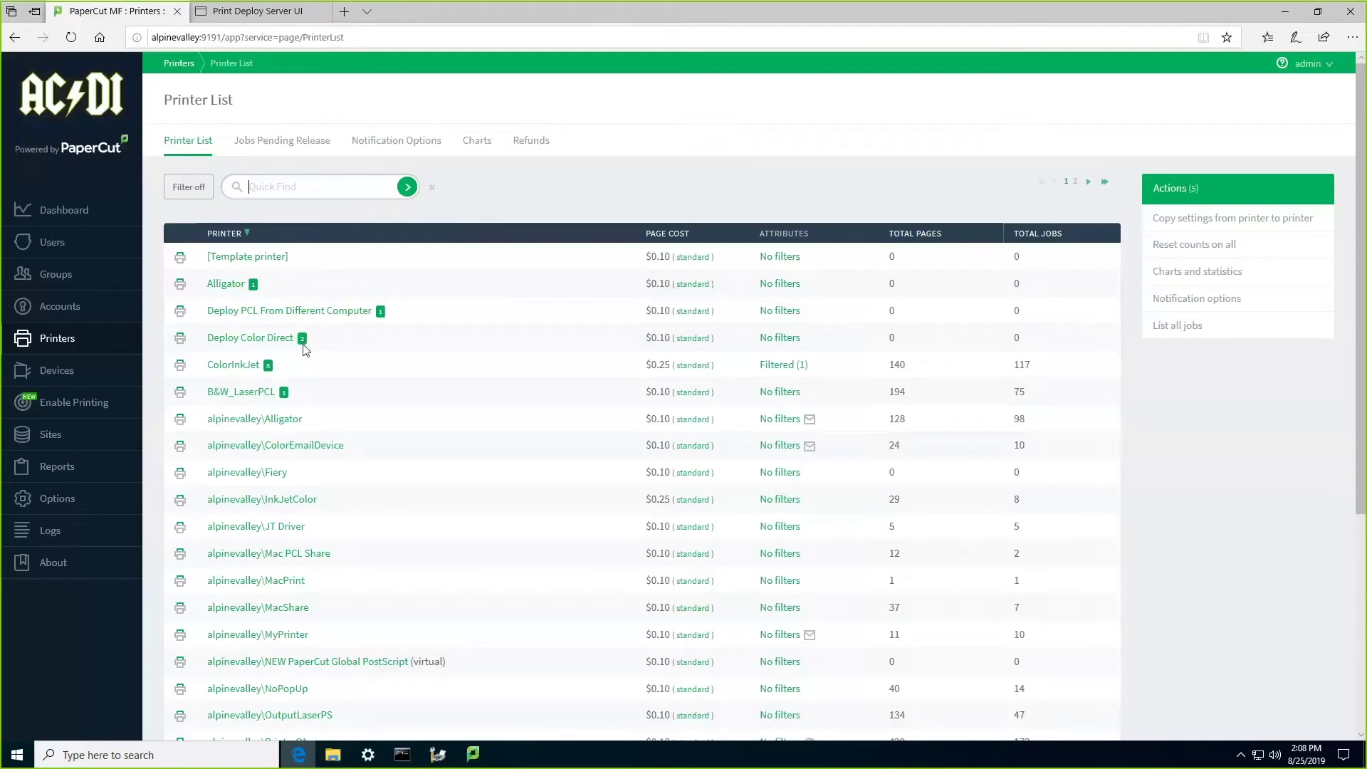
{"action": "left_click", "coordinate": [249, 341]}
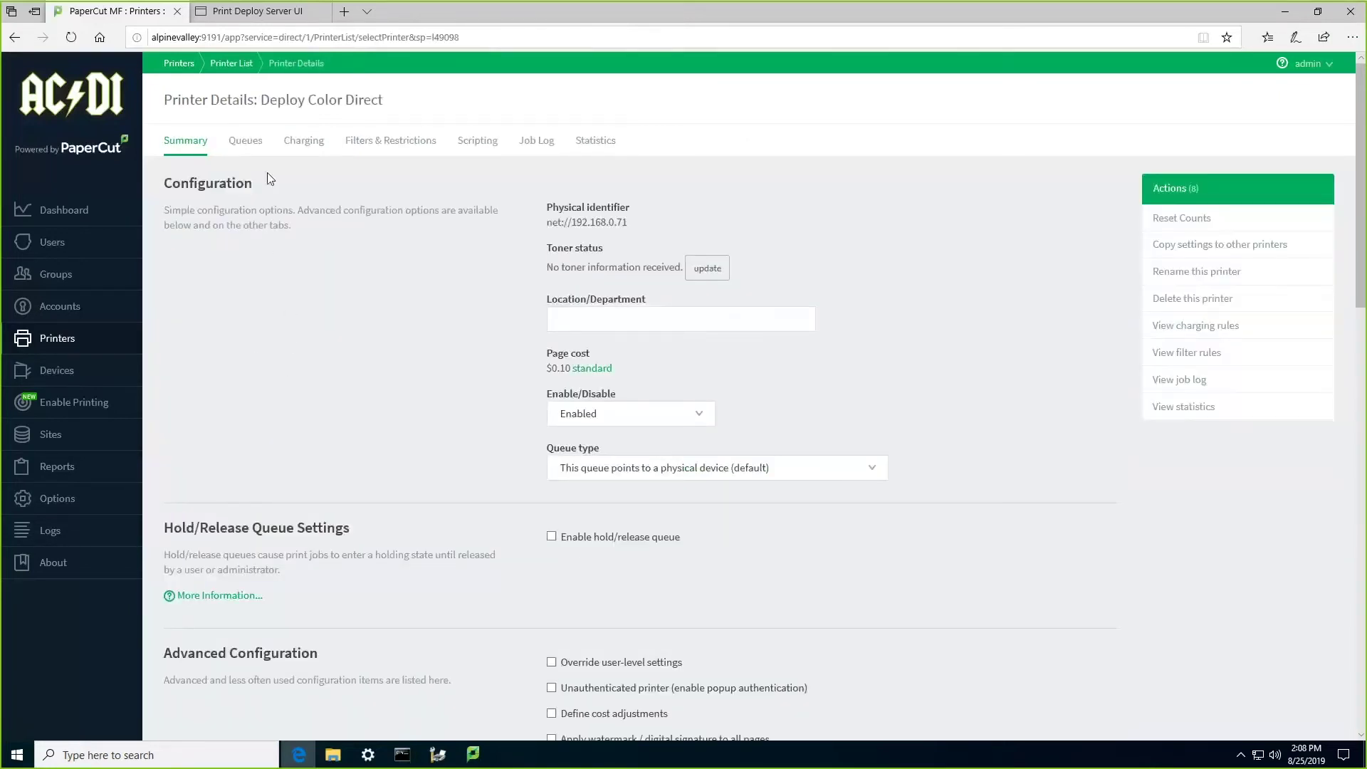
{"action": "left_click", "coordinate": [246, 146]}
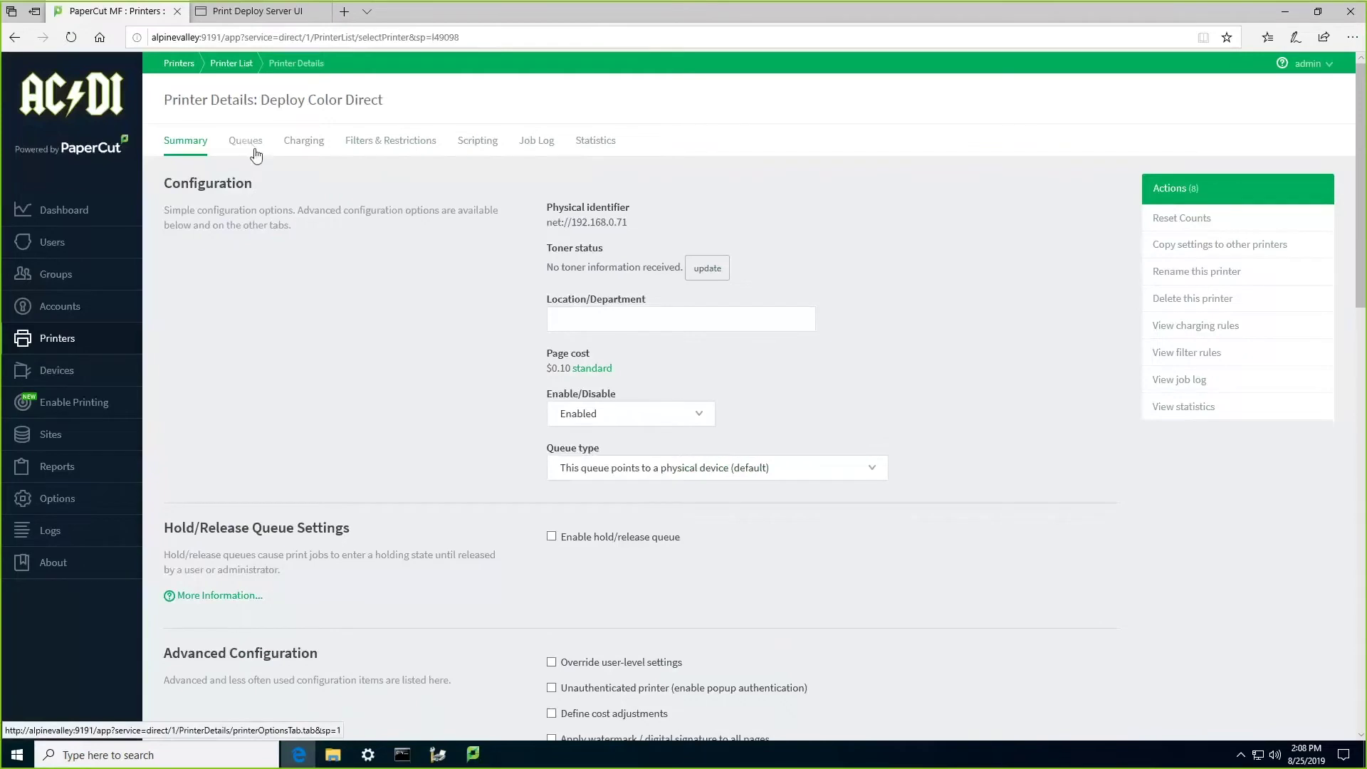